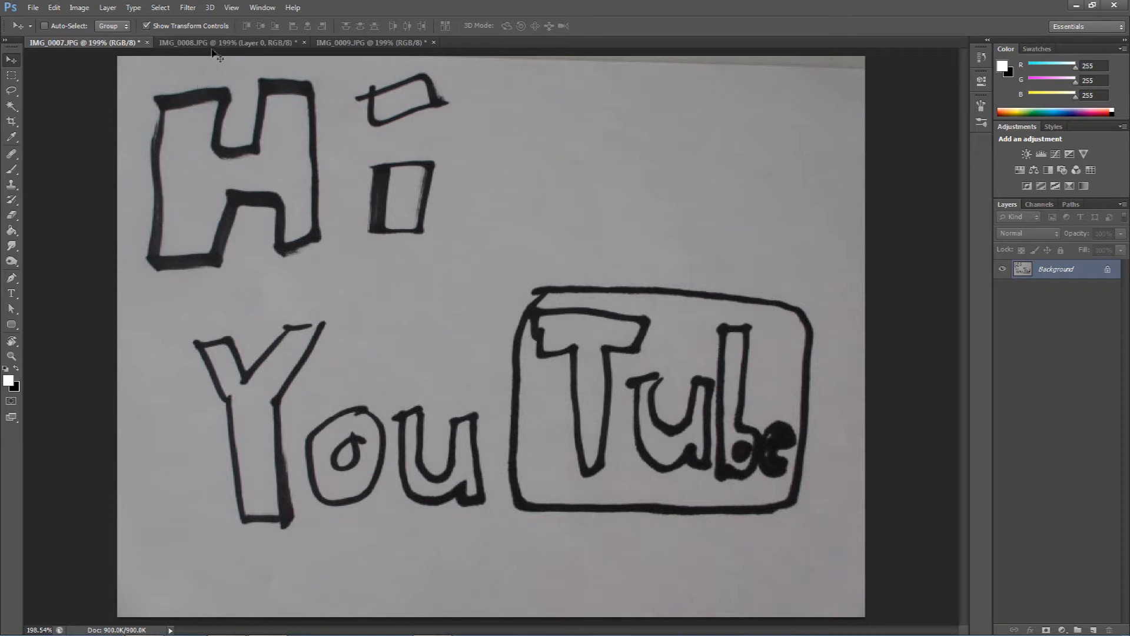
Look through the open images, then convert the background of IMG_0007.JPG into a regular layer named Layer 0.
left_click(215, 43)
left_click(373, 43)
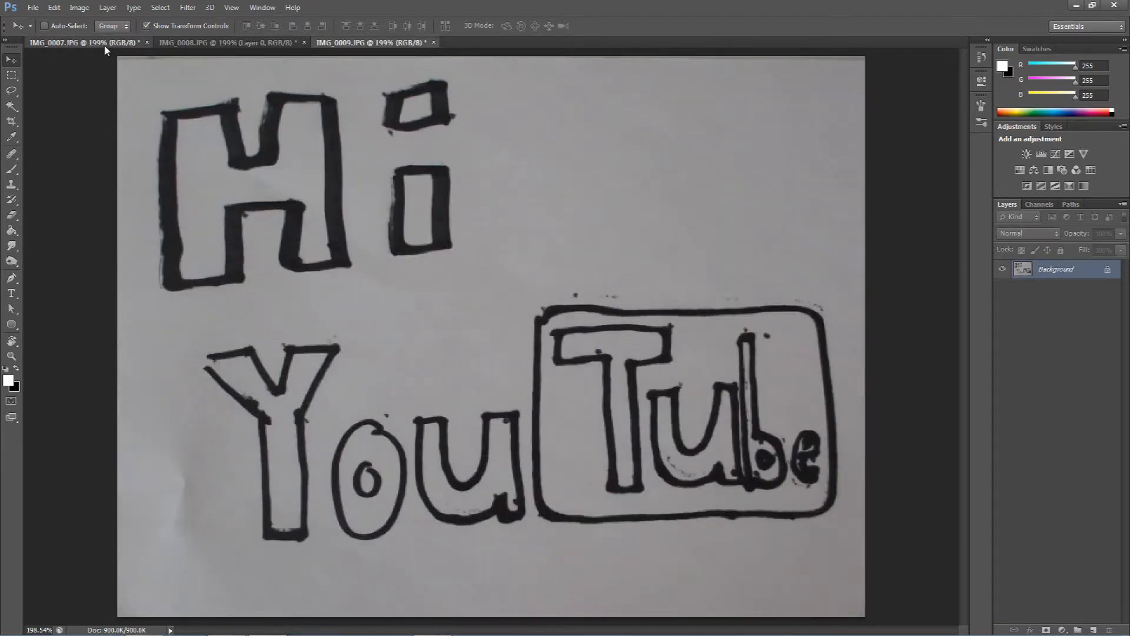
left_click(106, 44)
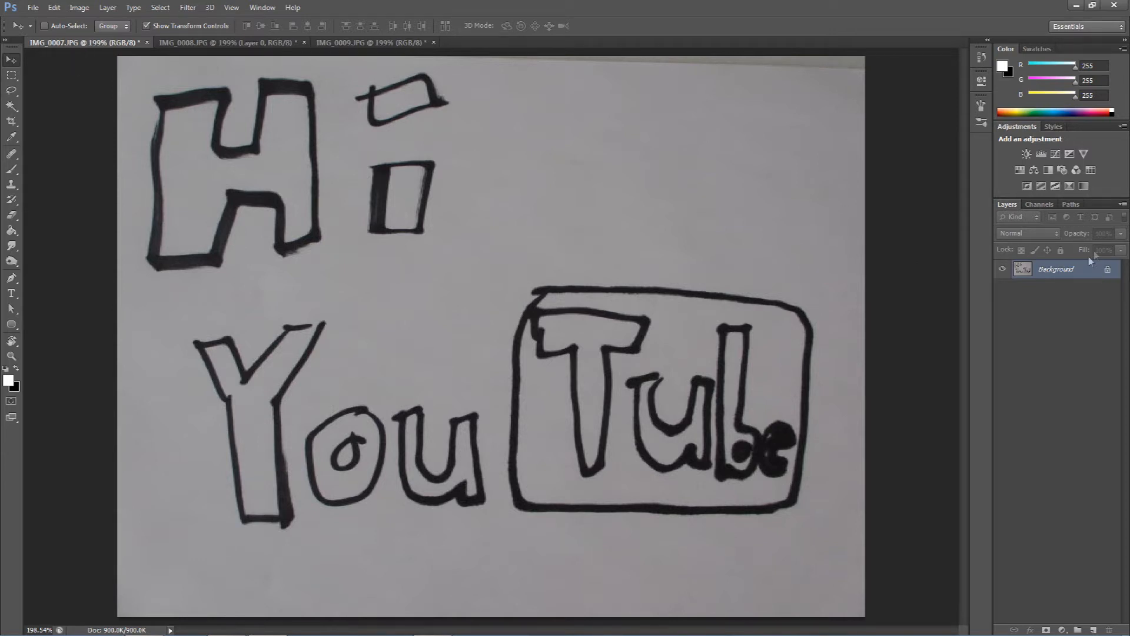
double_click(1091, 274)
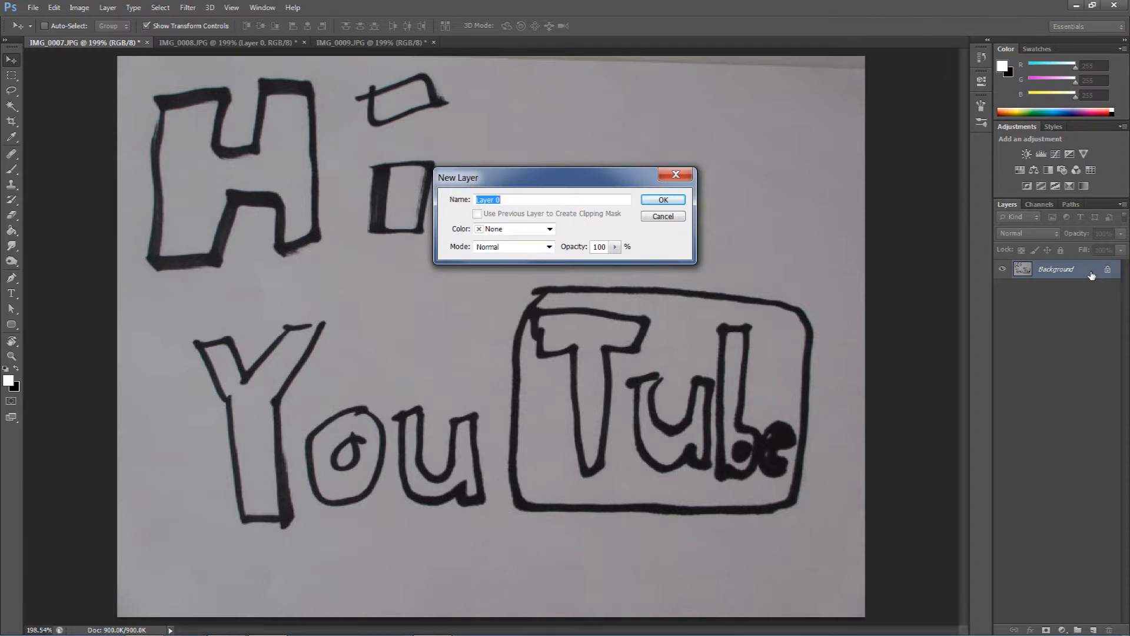
left_click(674, 201)
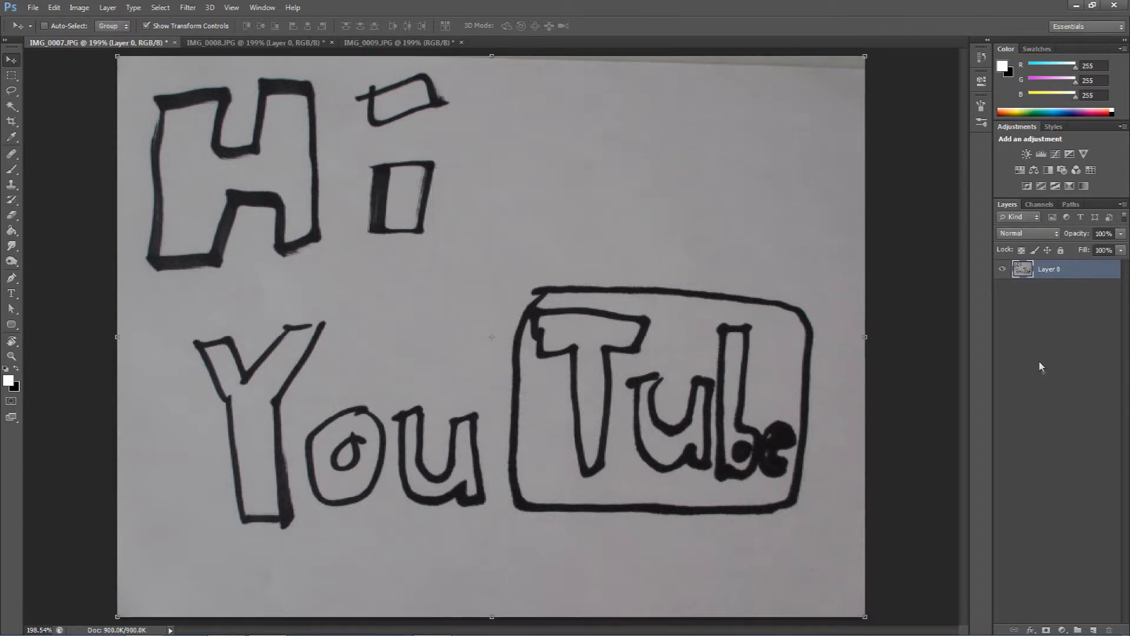
Convert the background of IMG_0009.JPG into a regular layer with the default settings.
left_click(254, 43)
left_click(398, 42)
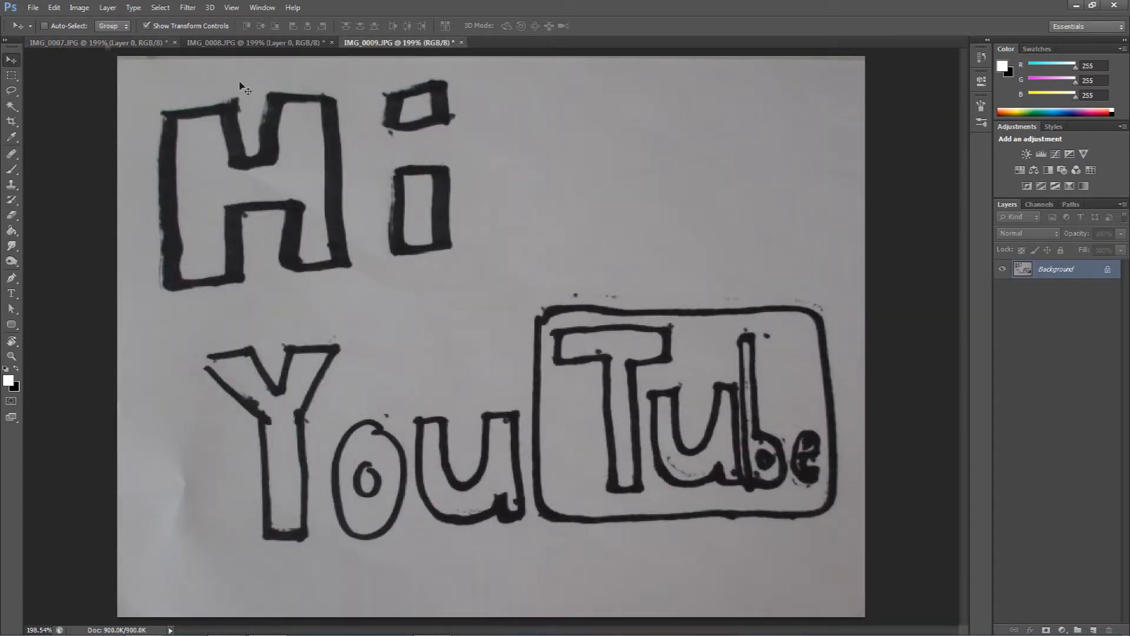
double_click(1083, 271)
key("Return")
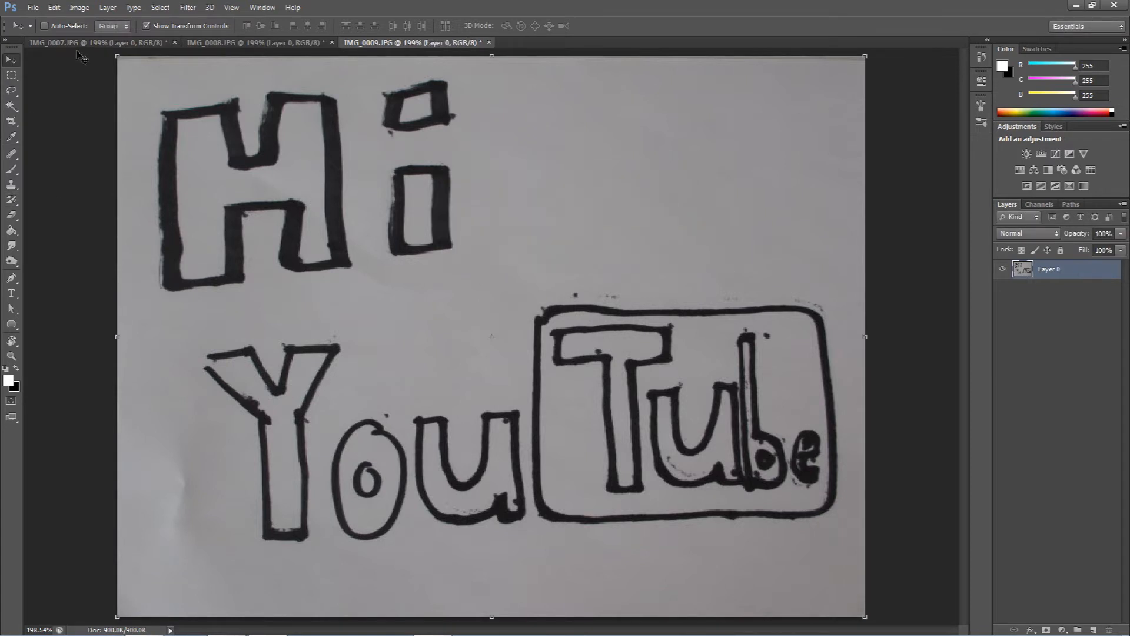
Add a Black & White and a Threshold adjustment layer above the drawing in IMG_0007.JPG, keeping their default values.
key("ctrl+Tab")
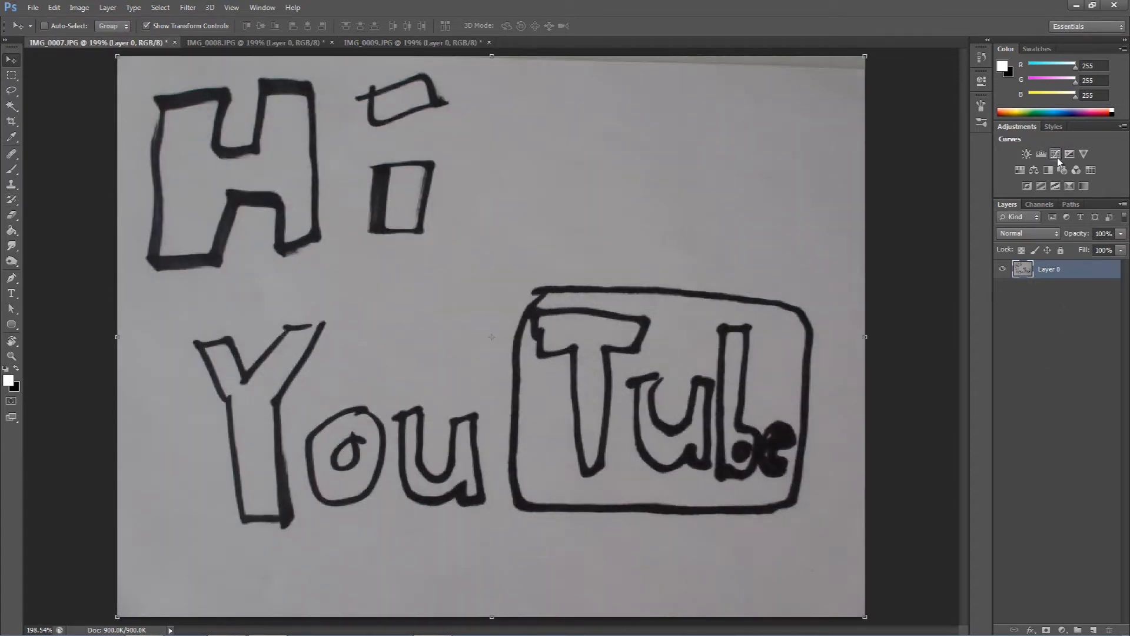
left_click(1049, 170)
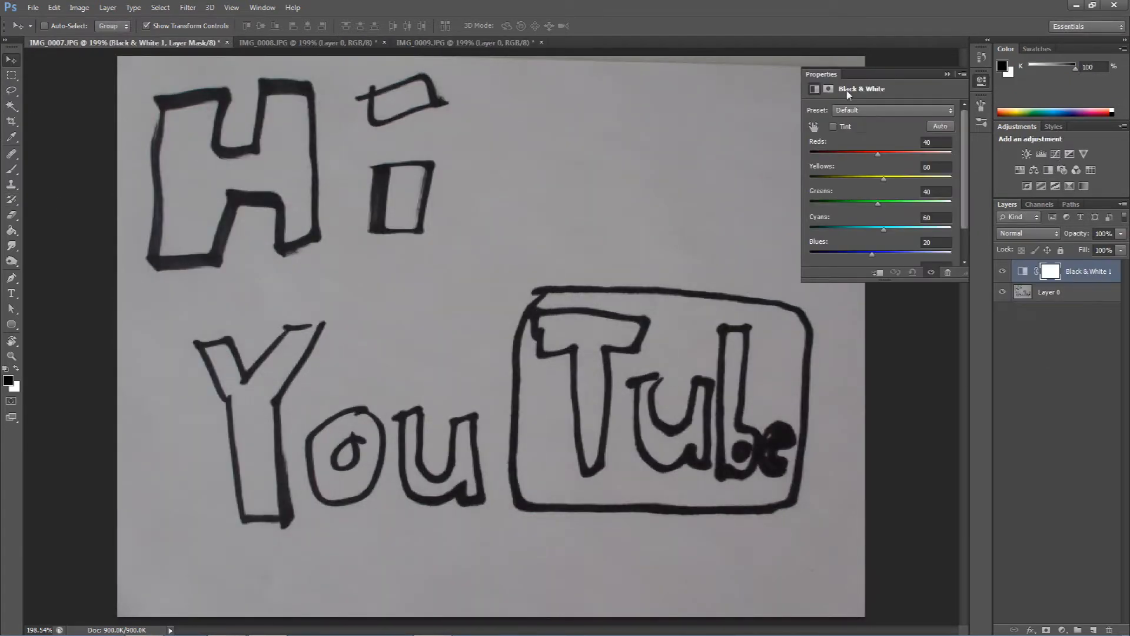
left_click(948, 75)
left_click(1056, 186)
left_click(947, 74)
Create a new layer beneath Layer 0 in IMG_0007.JPG and fill it with white using the Paint Bucket.
left_click(1086, 316)
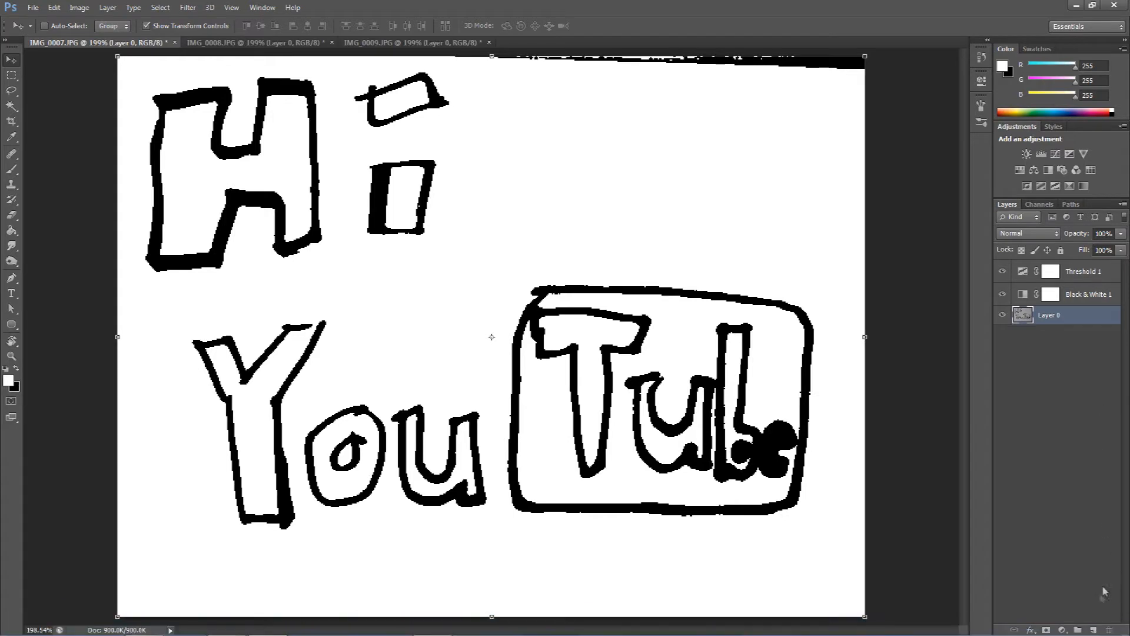
left_click(1093, 630)
left_click_drag(1086, 316, 1086, 344)
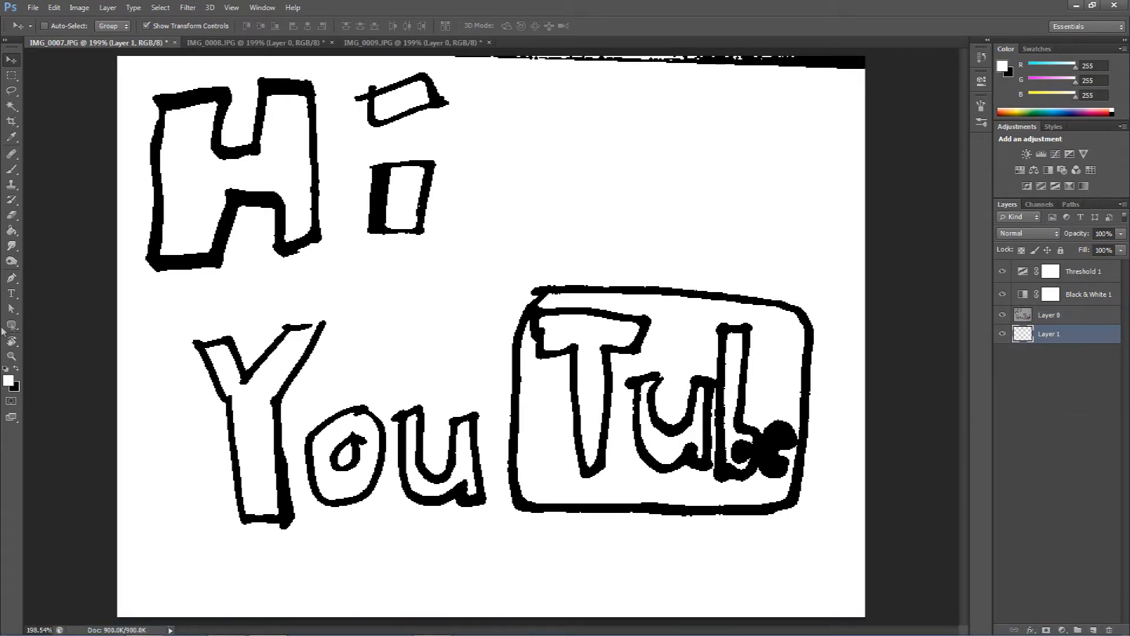
key("g")
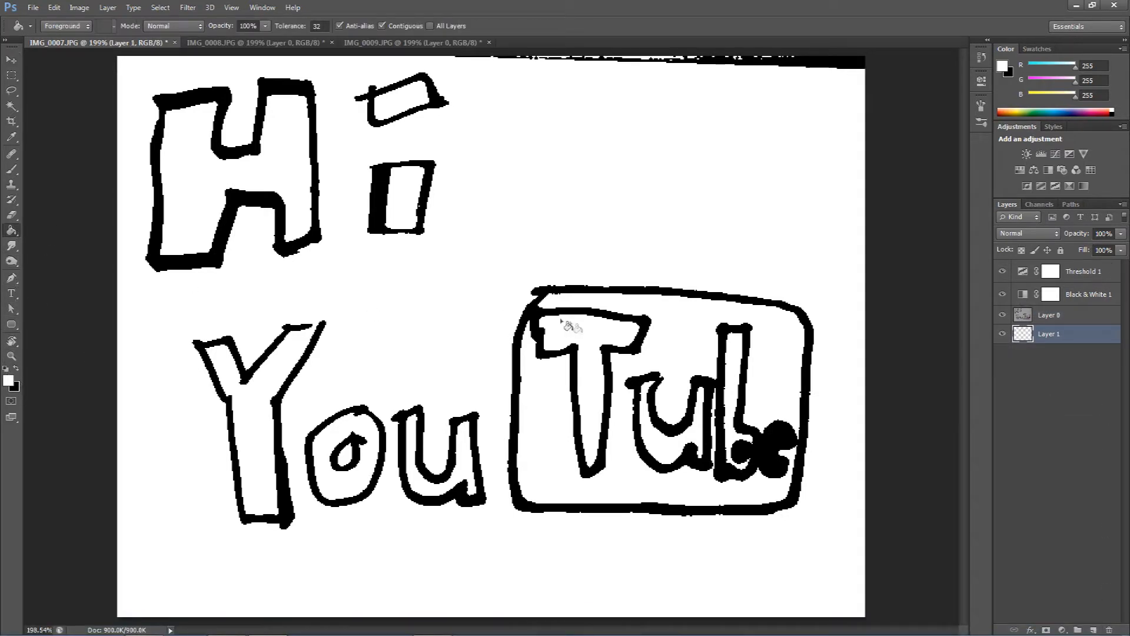
left_click(617, 230)
left_click(11, 60)
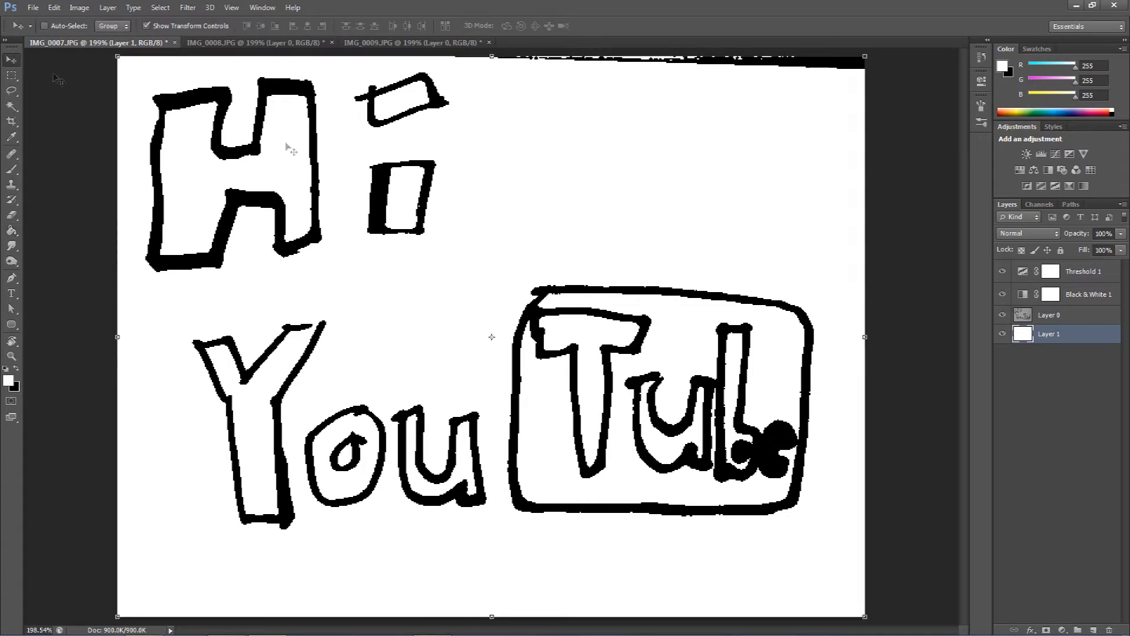
Delete the black strip along the upper edge of the drawing on Layer 0 and clear the selection.
left_click(1082, 321)
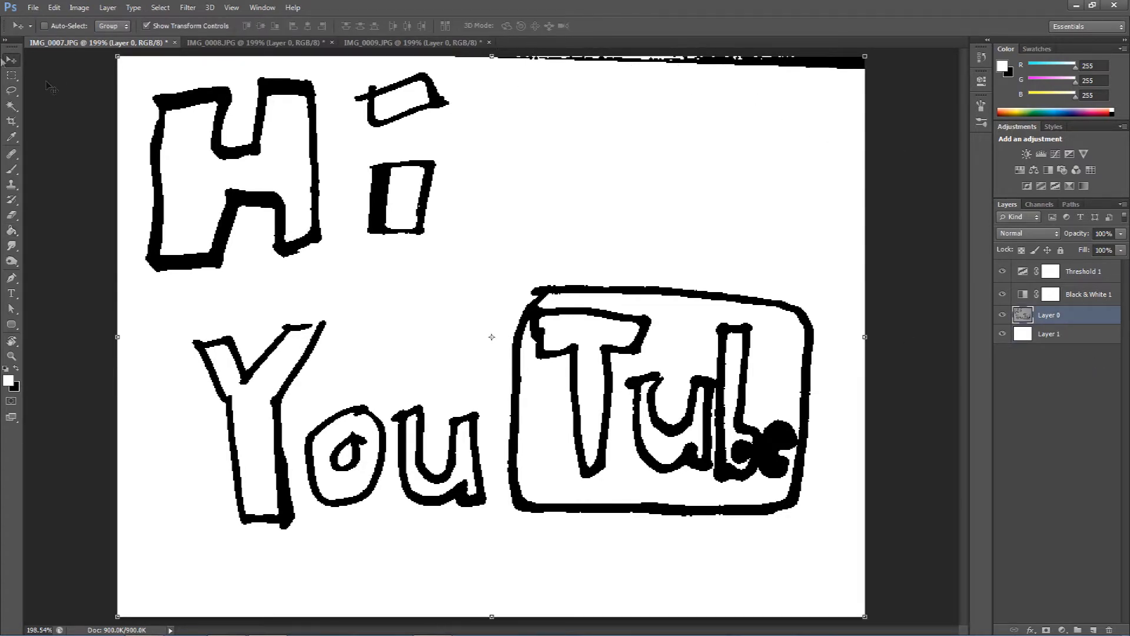
left_click(11, 75)
left_click_drag(451, 56, 1004, 75)
key("Delete")
key("ctrl+d")
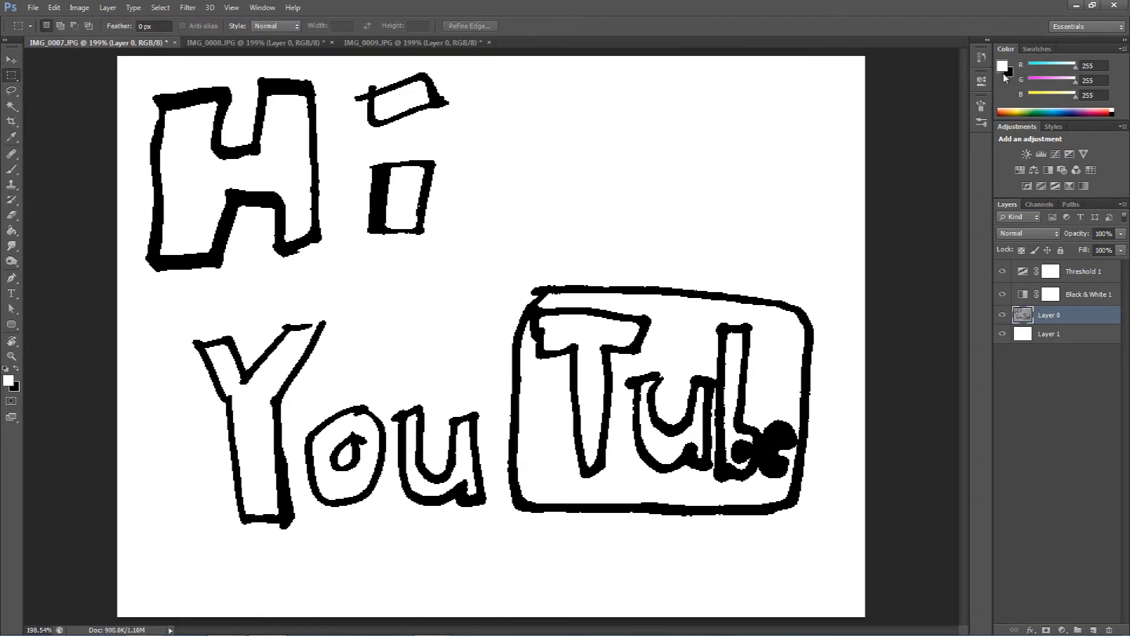
Add default Black & White and Threshold adjustment layers to IMG_0008.JPG.
left_click(218, 46)
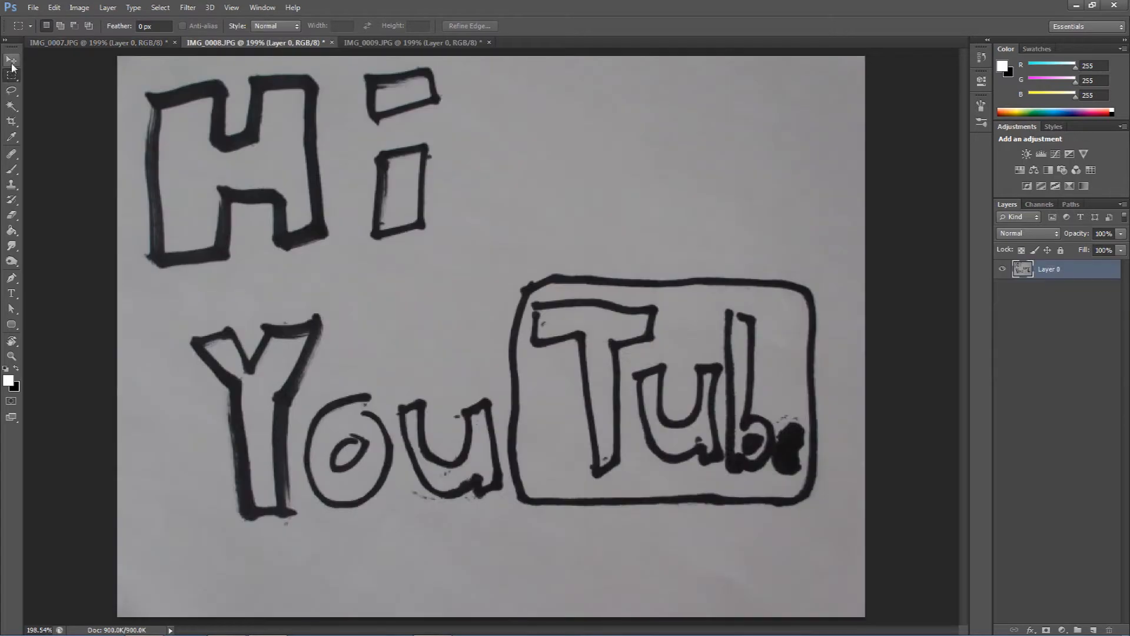
key("v")
left_click(1082, 299)
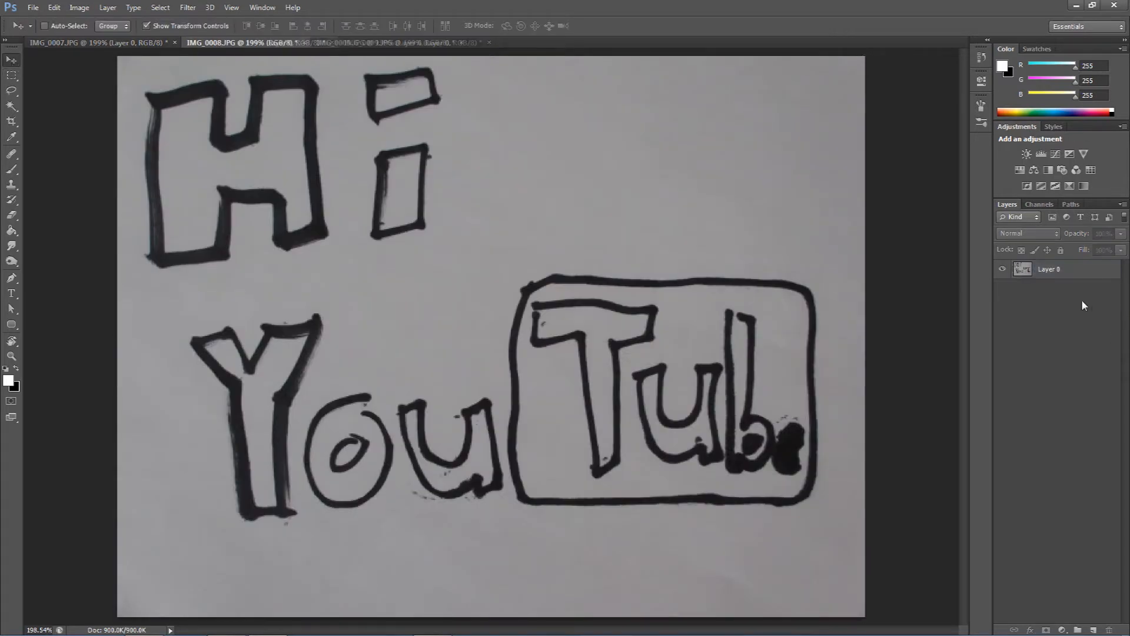
left_click(1047, 169)
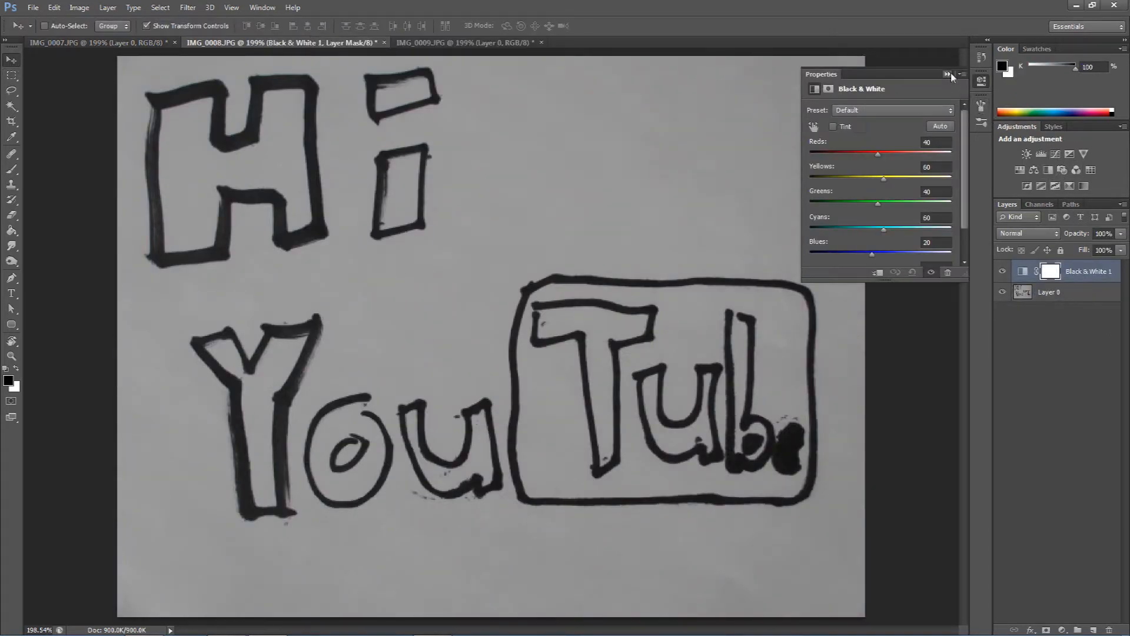
left_click(947, 74)
left_click(1055, 185)
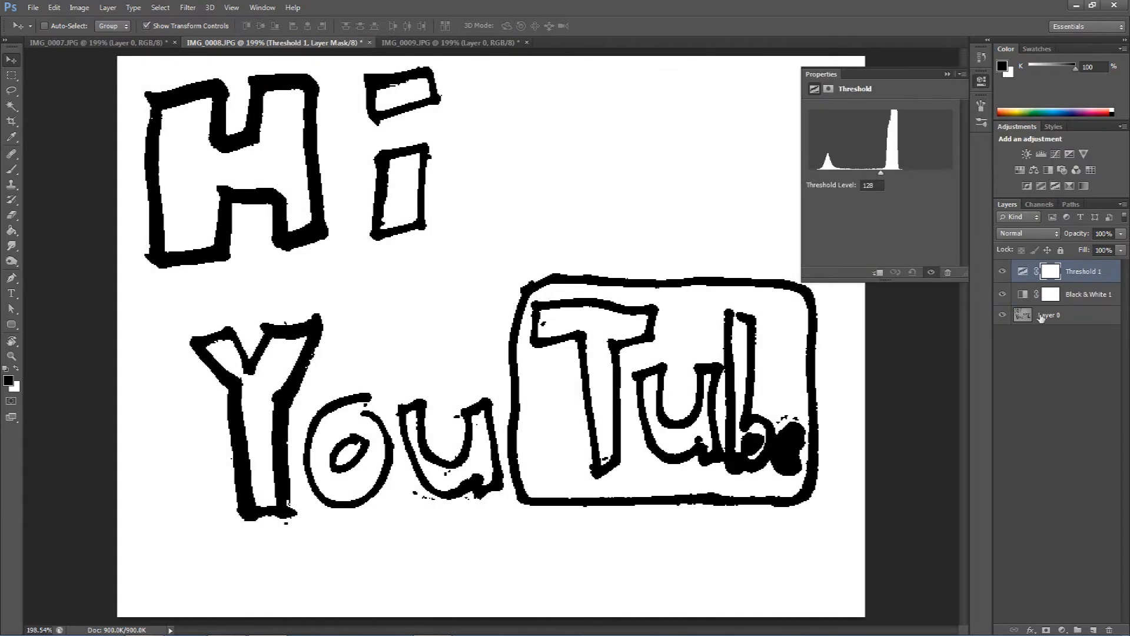
left_click(948, 74)
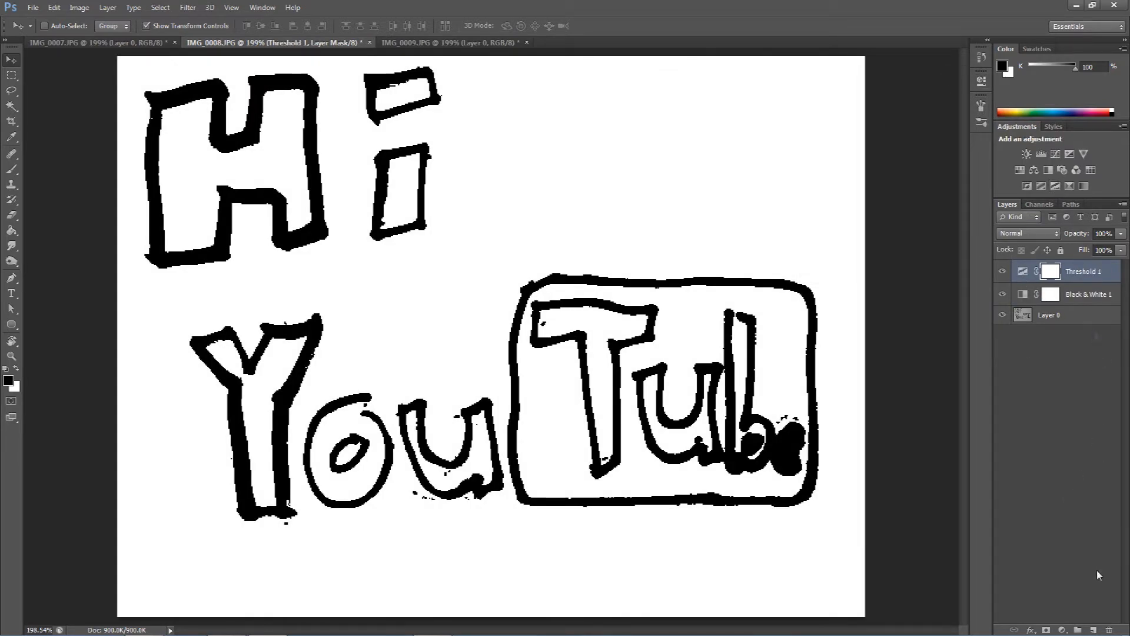
Create a new layer beneath Layer 0 in IMG_0008.JPG and fill it with white.
left_click(1094, 629)
left_click_drag(1082, 273, 1085, 377)
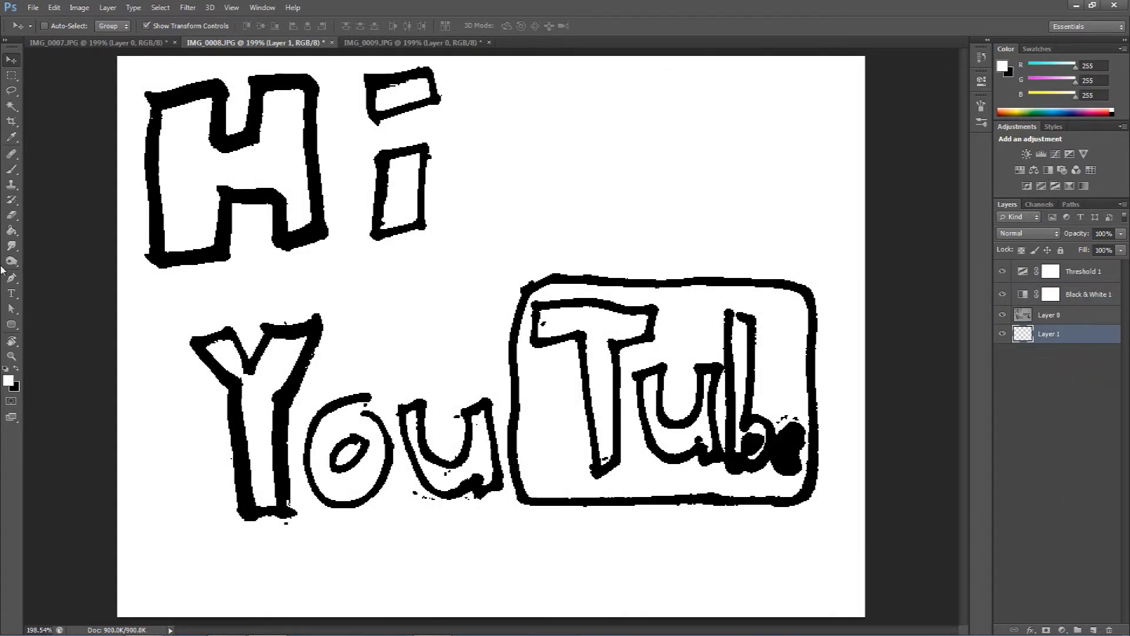
left_click(12, 231)
left_click(261, 245)
left_click(11, 60)
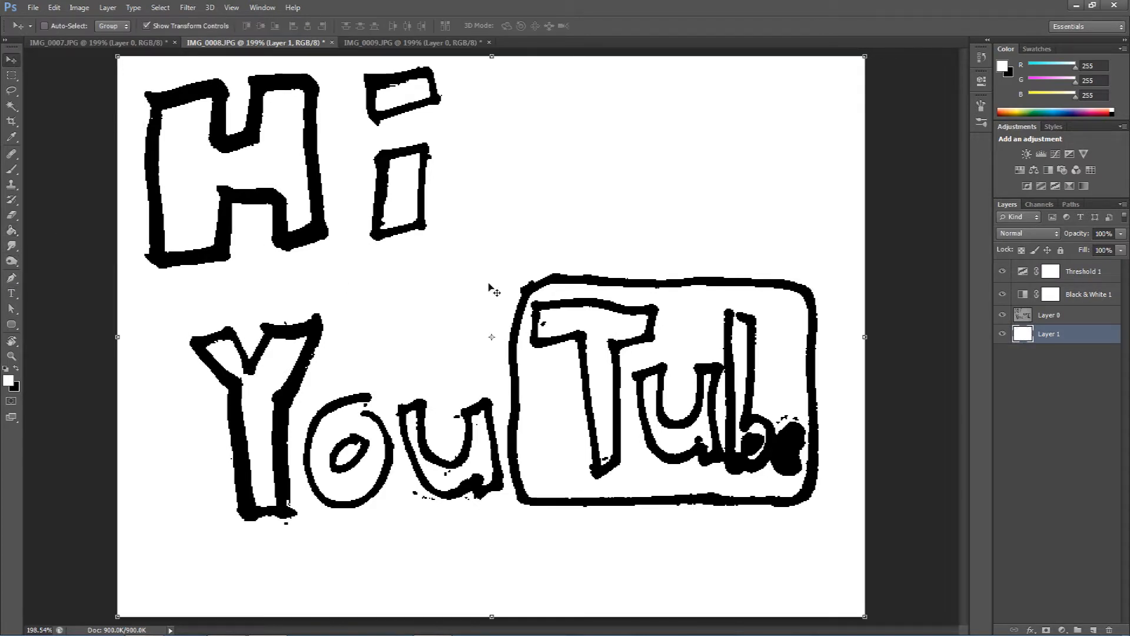
Erase the stray speck inside the letter T on Layer 0 of IMG_0008.JPG and deselect the layer.
left_click(11, 215)
left_click(1077, 319)
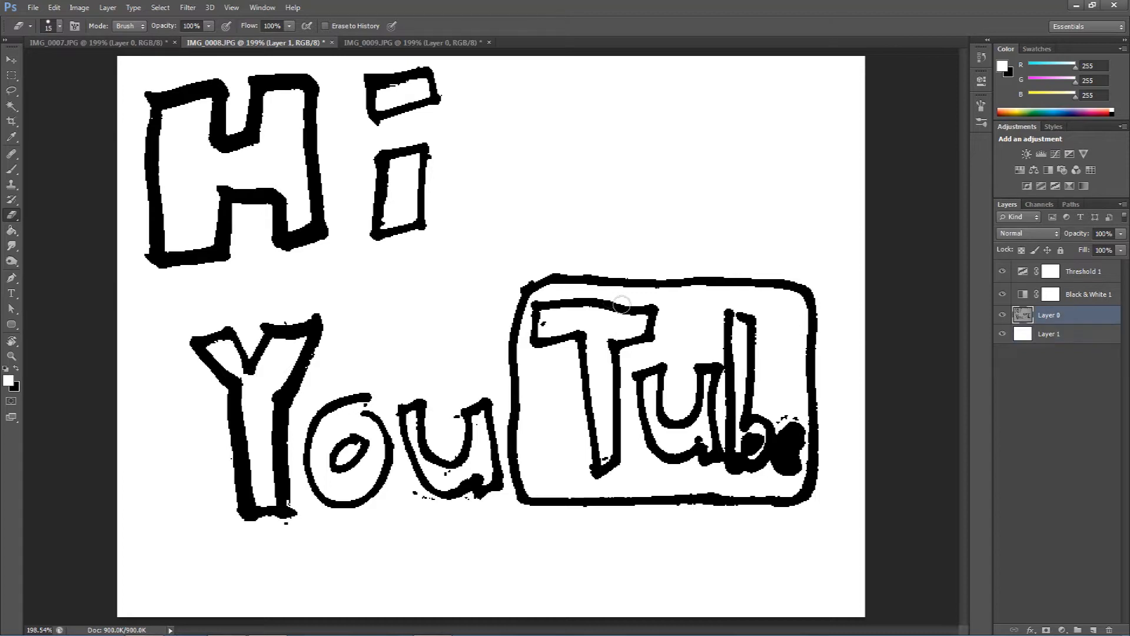
left_click(542, 323)
left_click(13, 62)
left_click(1050, 424)
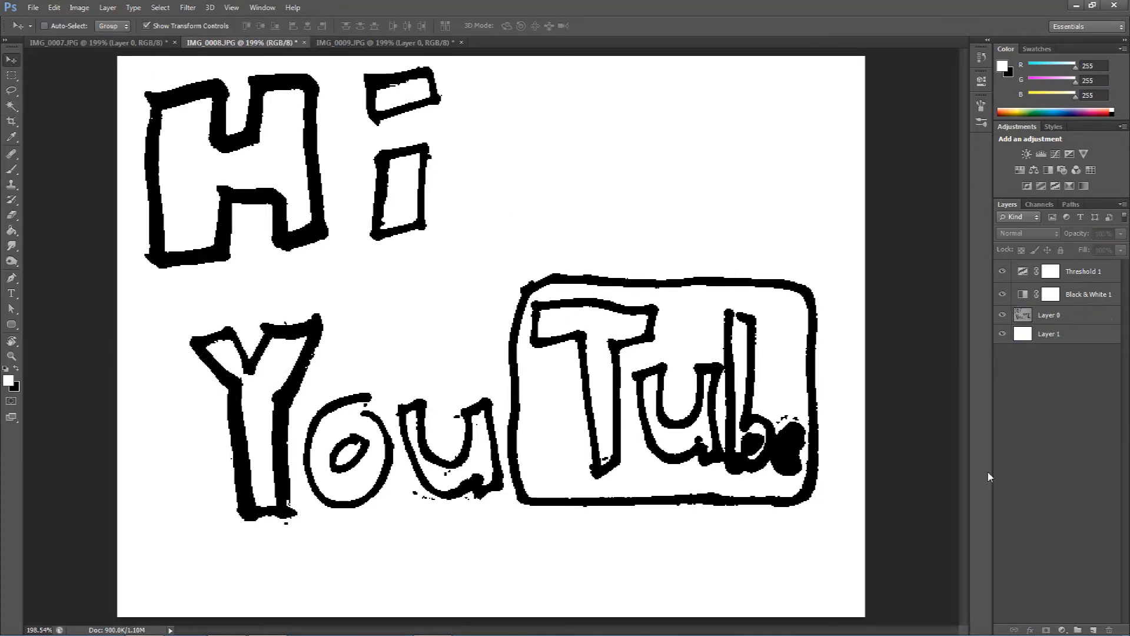
Add default Black & White and Threshold adjustment layers to IMG_0009.JPG.
key("ctrl+Tab")
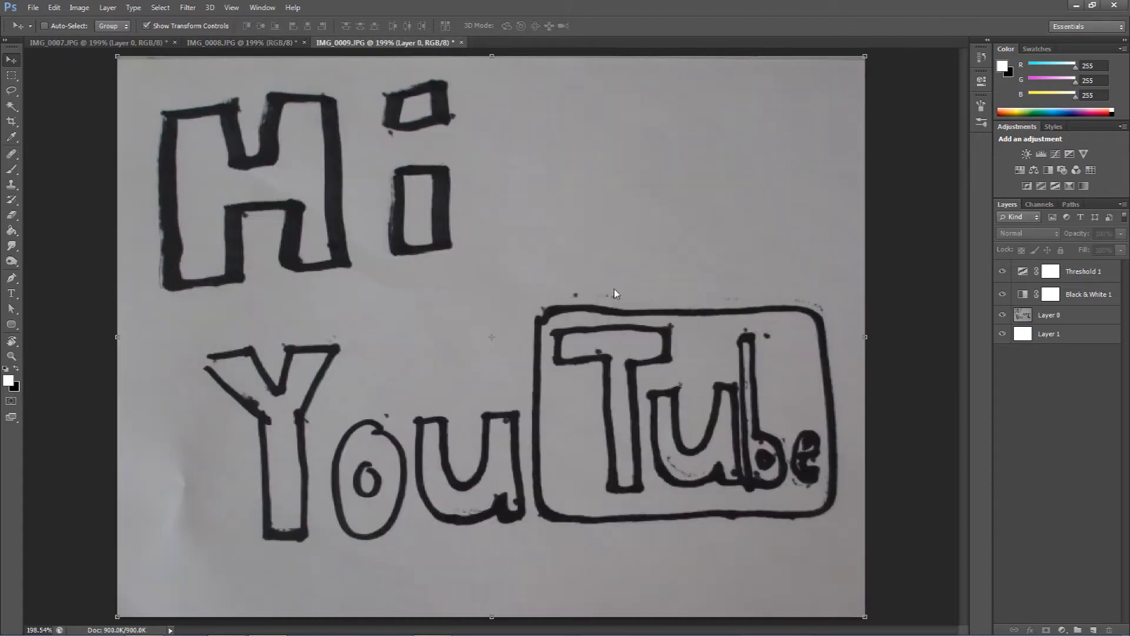
left_click(1049, 170)
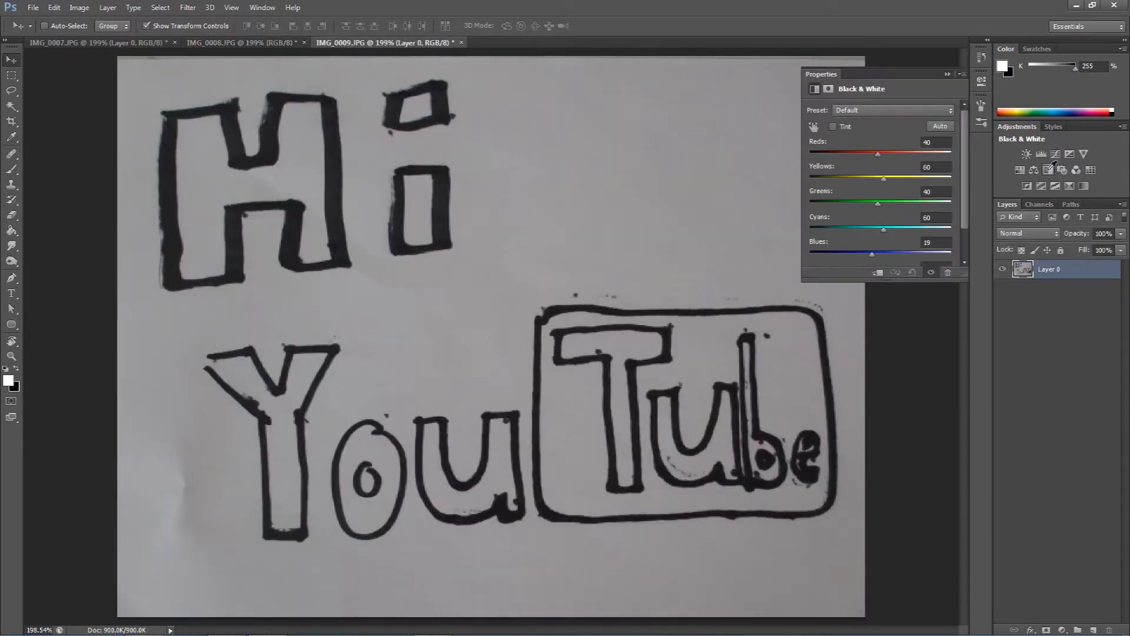
left_click(981, 81)
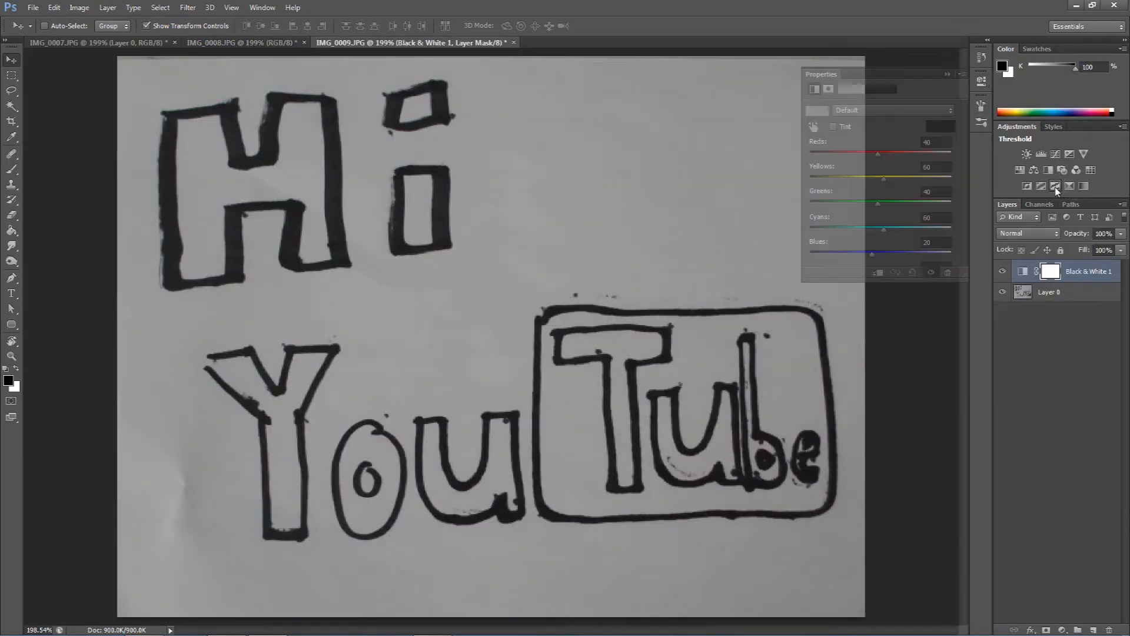
left_click(1055, 186)
left_click(944, 79)
Create a new layer in IMG_0009.JPG, fill it with white and move it beneath Layer 0.
double_click(1089, 315)
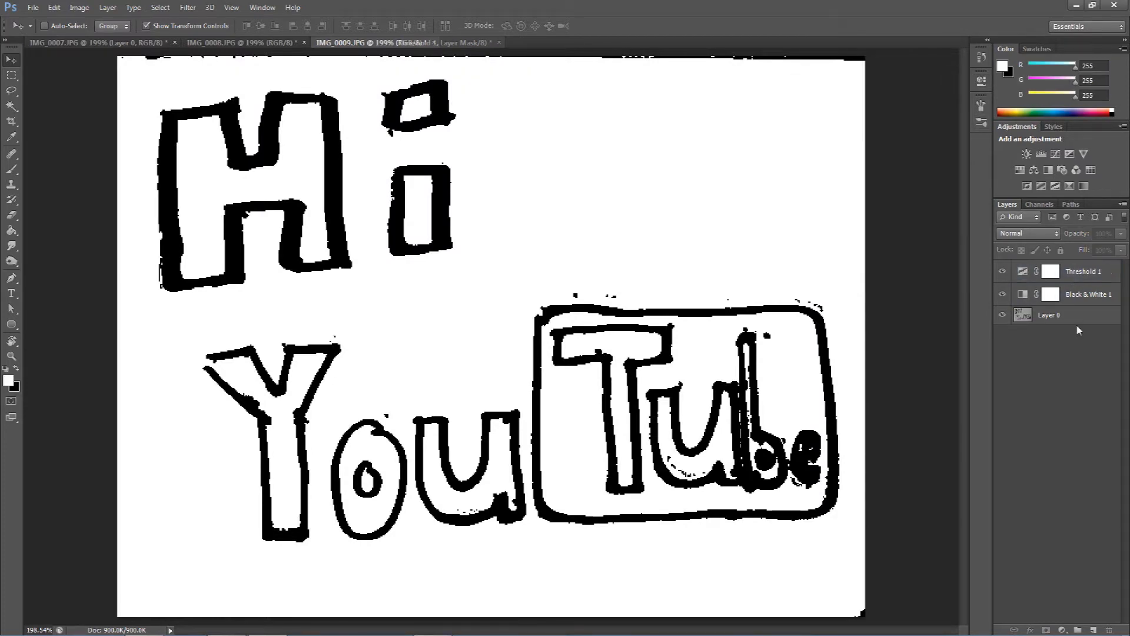
left_click(1026, 248)
key("v")
left_click(1093, 629)
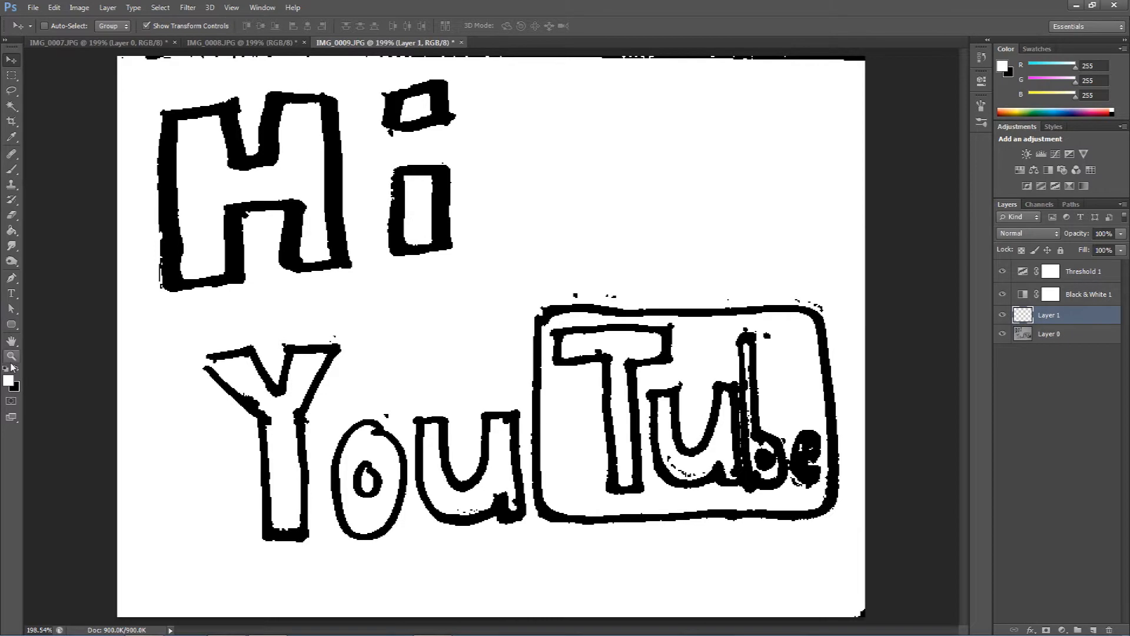
left_click(12, 230)
left_click(227, 192)
left_click(11, 59)
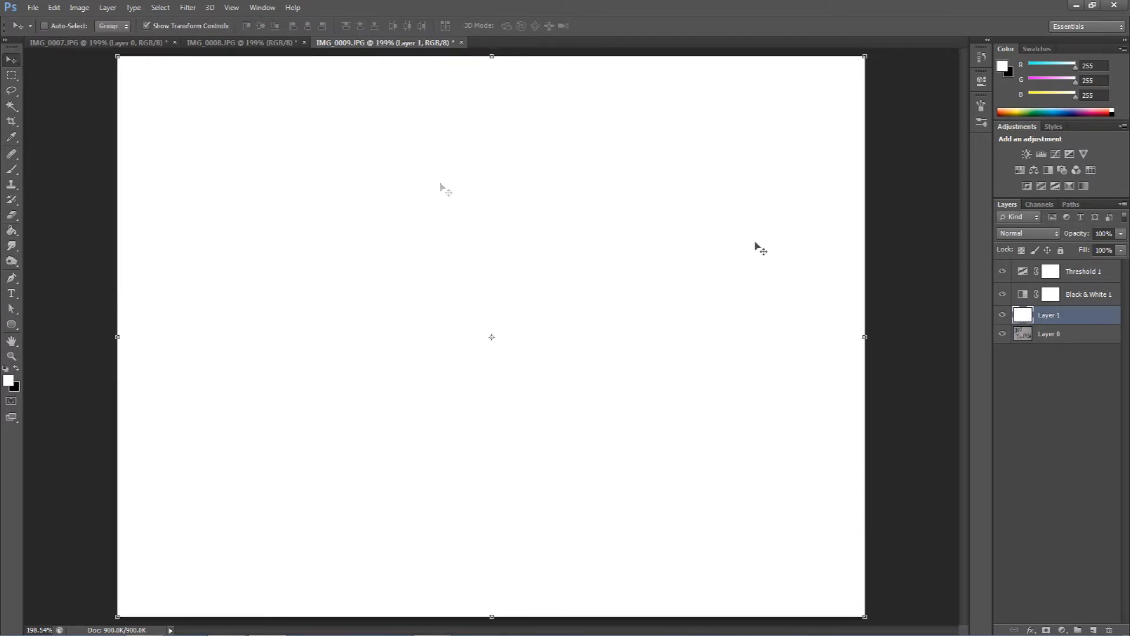
left_click_drag(1068, 326, 1068, 343)
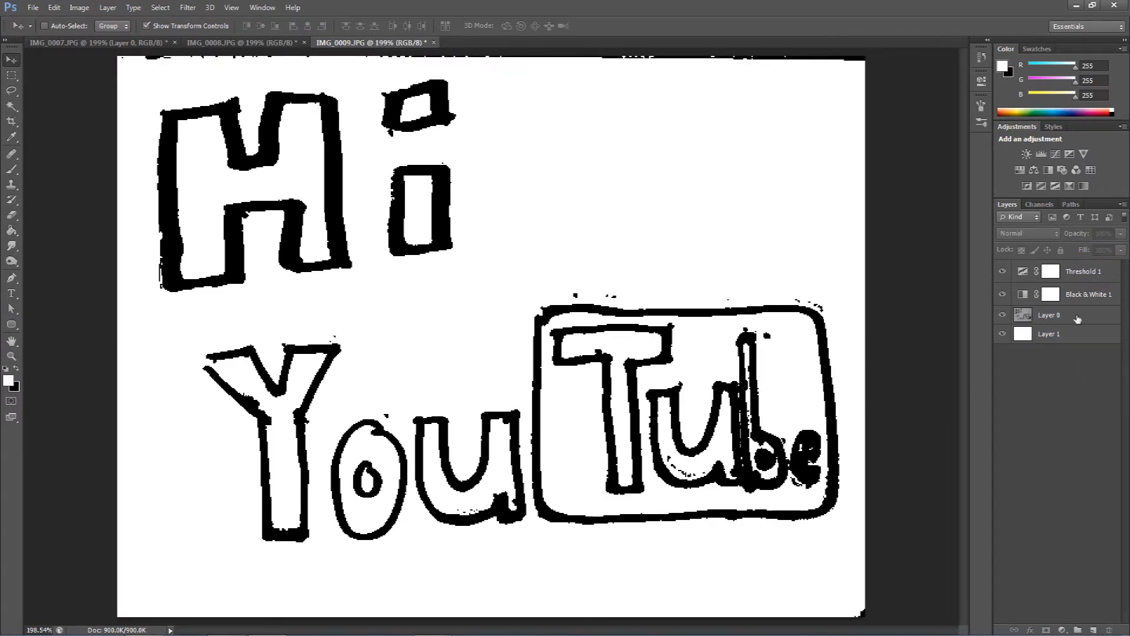
Select the black strip along the upper edge of Layer 0 in IMG_0009.JPG with a rectangular marquee and delete it.
left_click(1079, 316)
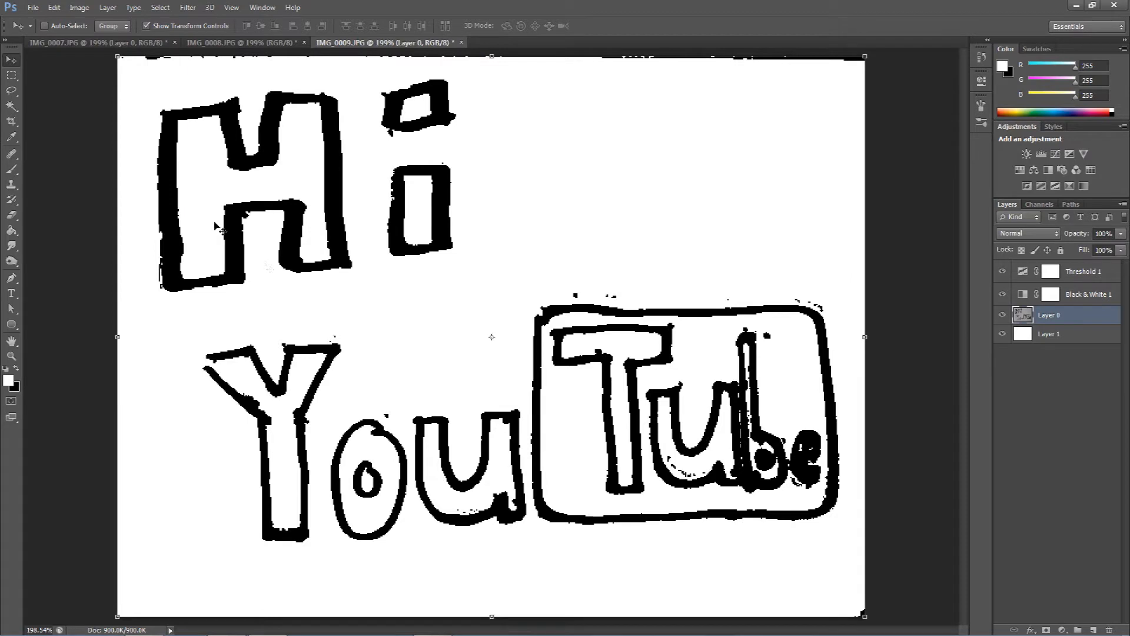
left_click(11, 75)
left_click_drag(110, 71, 912, 5)
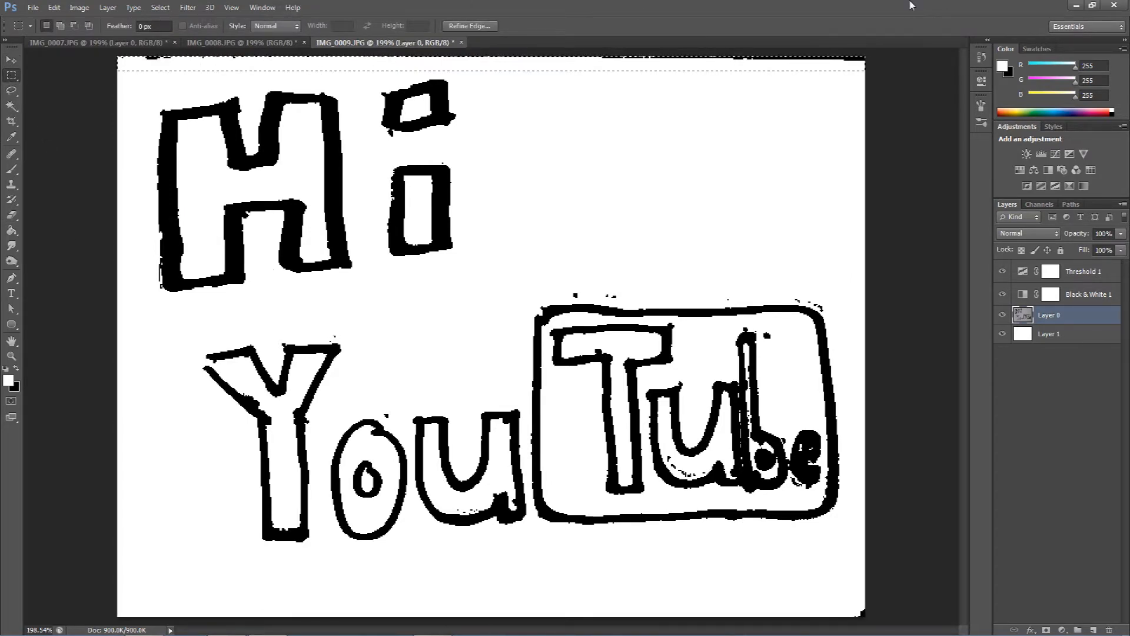
Flip through IMG_0007, IMG_0008 and IMG_0009 to compare the cleaned drawings, ending on IMG_0007 with the Move tool.
left_click(139, 44)
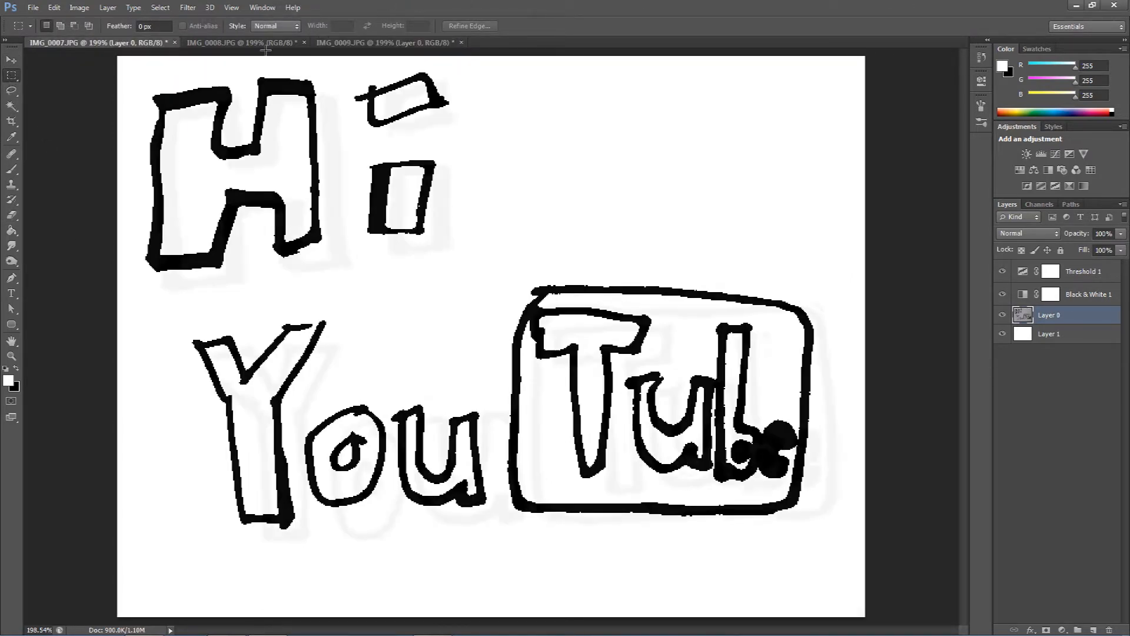
left_click(272, 44)
left_click(352, 45)
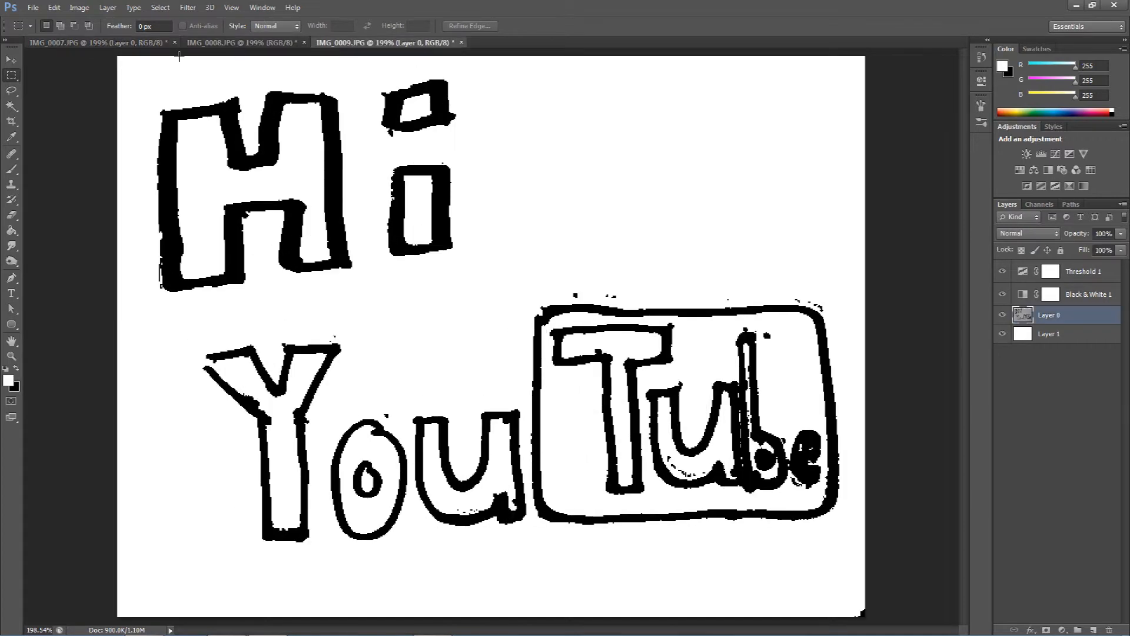
left_click(96, 44)
left_click(277, 44)
left_click(364, 44)
left_click(127, 45)
left_click(11, 60)
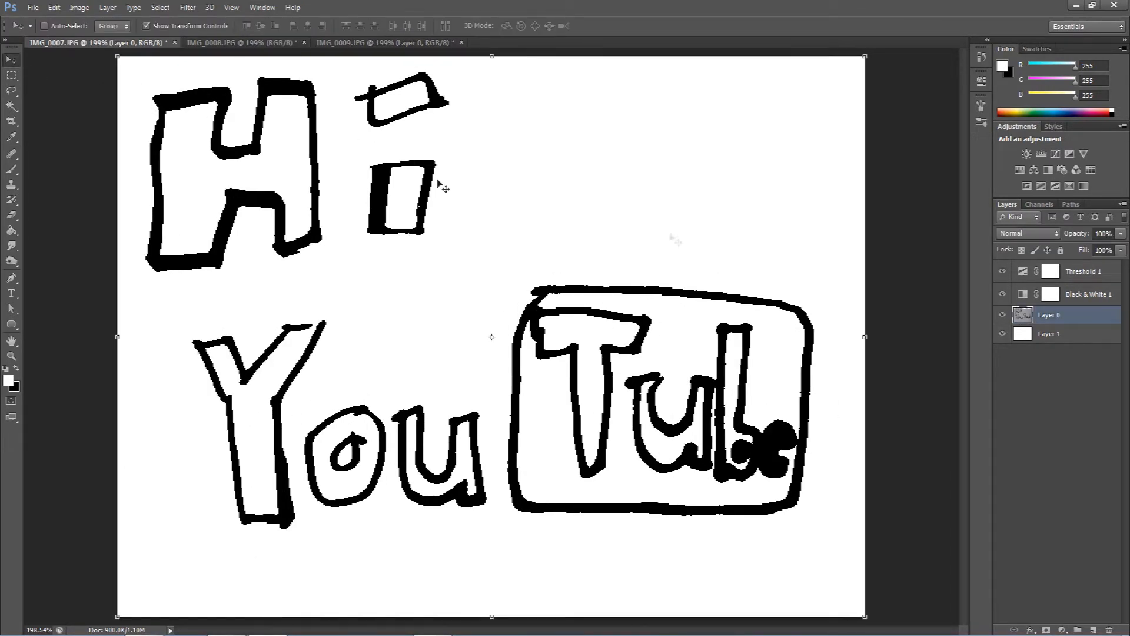
Switch to After Effects and create a 1920 x 1080 composition at 23.976 fps with a duration of 0:01:18:14.
left_click(1055, 436)
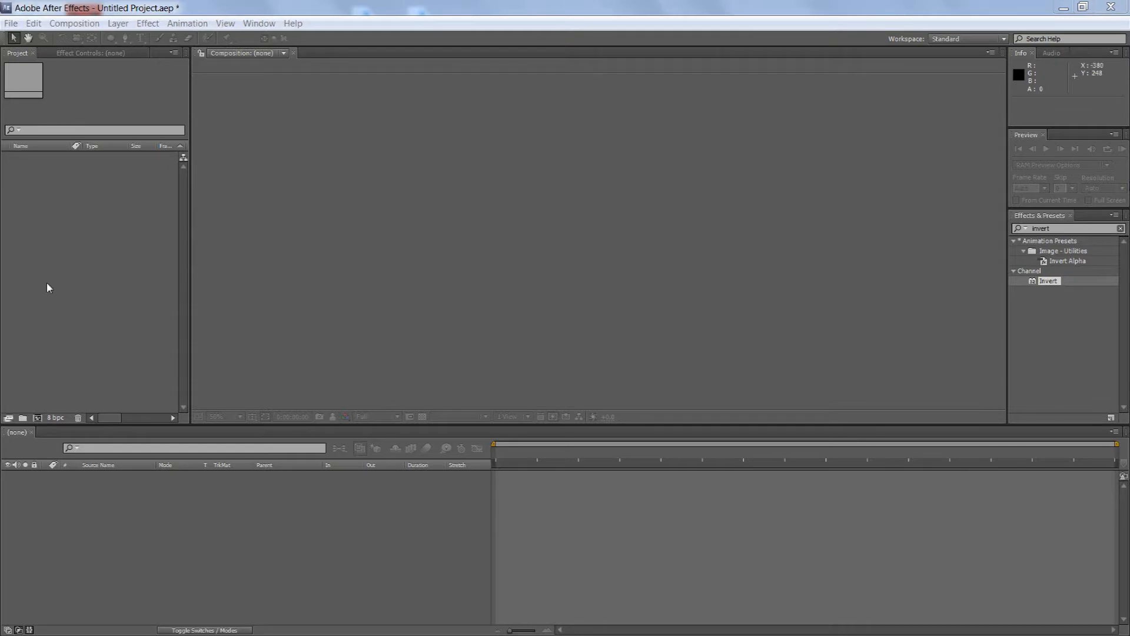
left_click(42, 420)
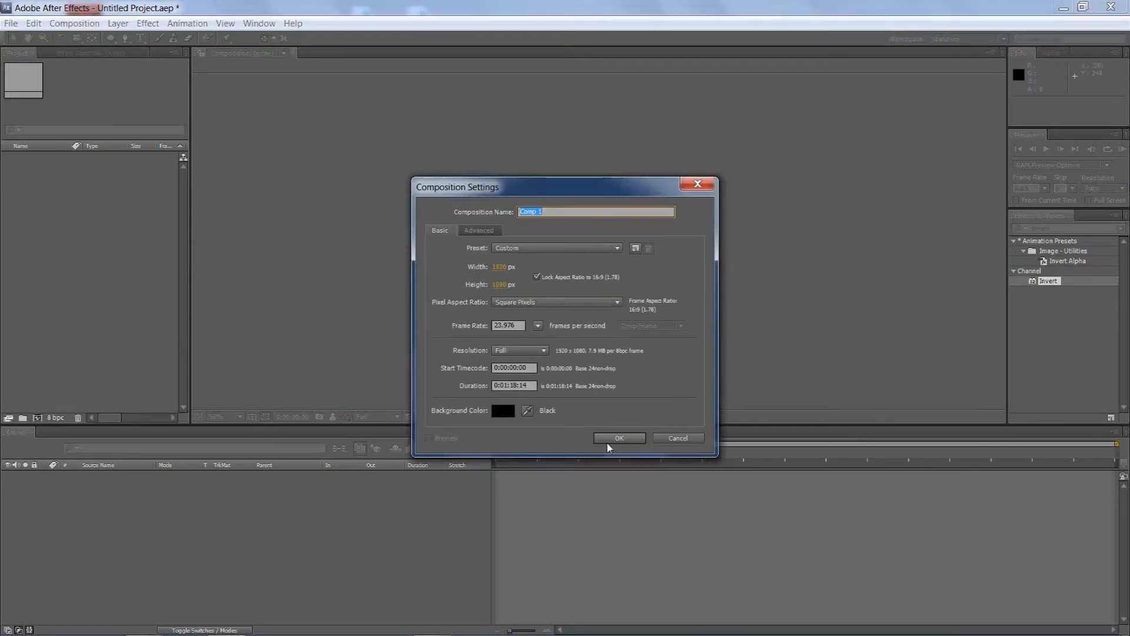
left_click(623, 442)
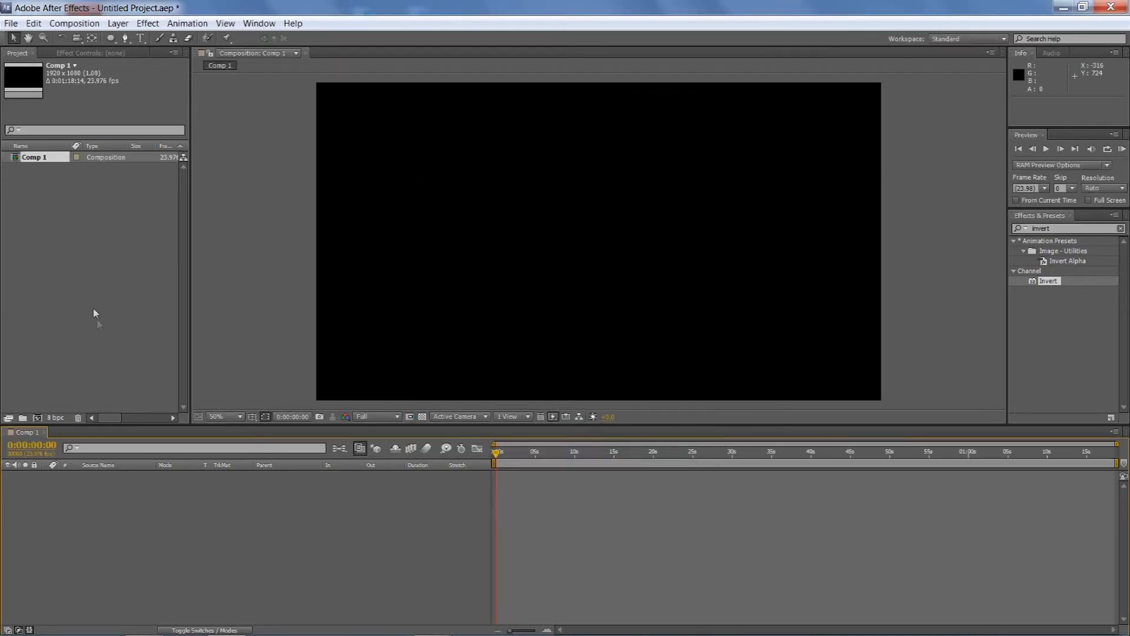
Import IMG1.jpg, IMG2.jpg and IMG3.jpg from the Desktop into the project.
double_click(53, 214)
left_click(69, 134)
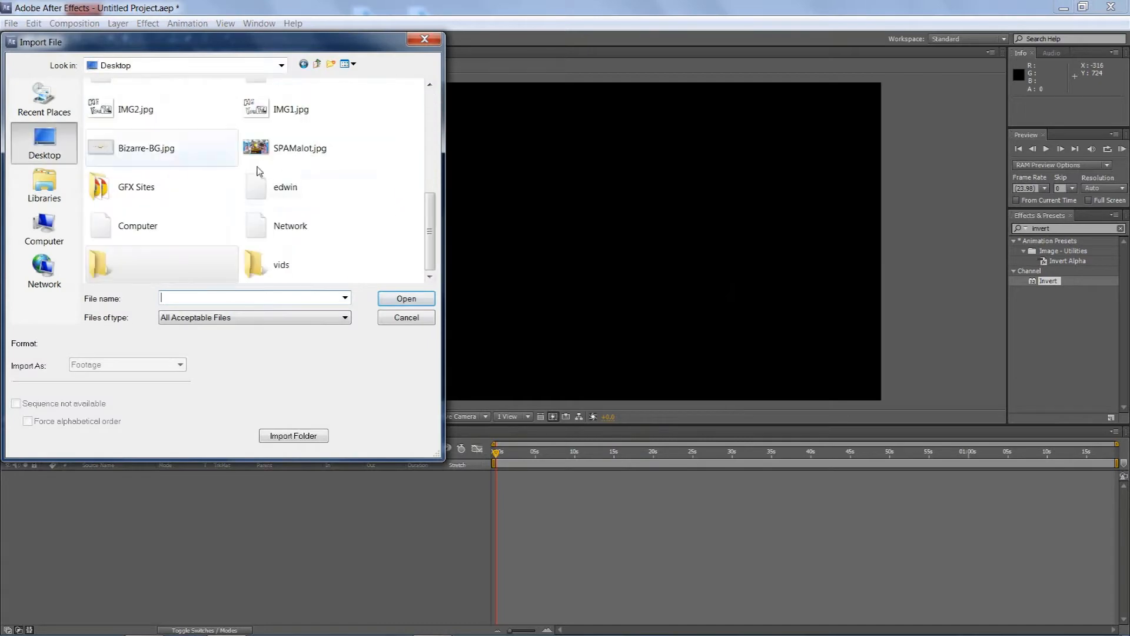
left_click_drag(431, 213, 443, 170)
left_click(292, 106)
left_click(137, 226, "ctrl")
left_click(291, 227, "ctrl")
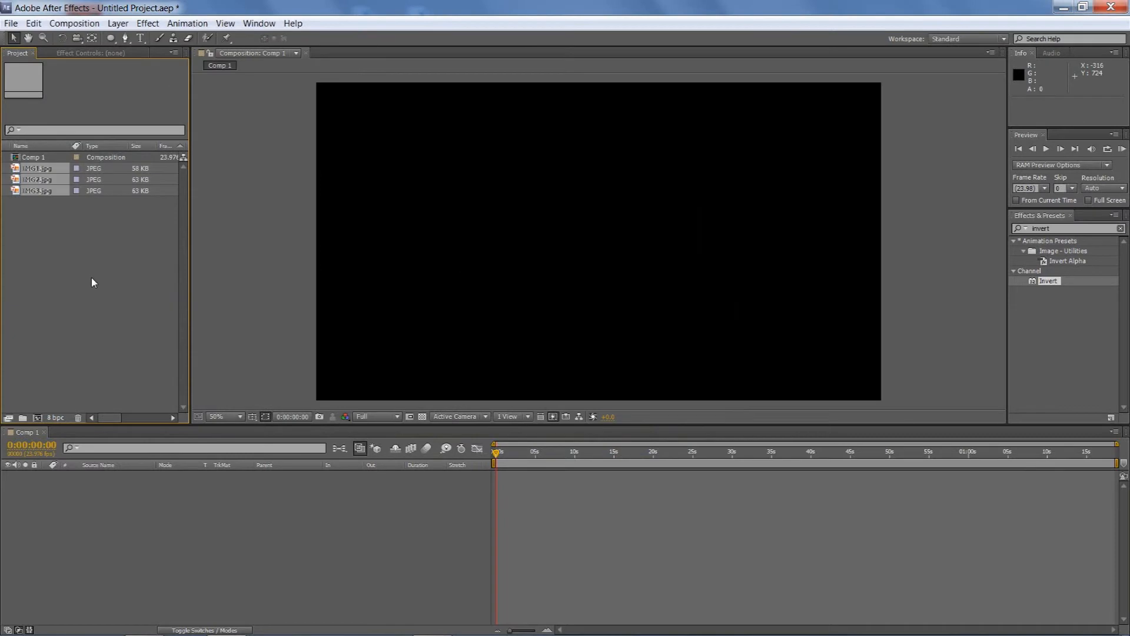
left_click(392, 298)
Add the three images to the composition as layers and scale them together to about 301%, 228% so they fill the frame.
left_click_drag(73, 259, 124, 517)
left_click_drag(694, 321, 753, 353)
key("ctrl+z")
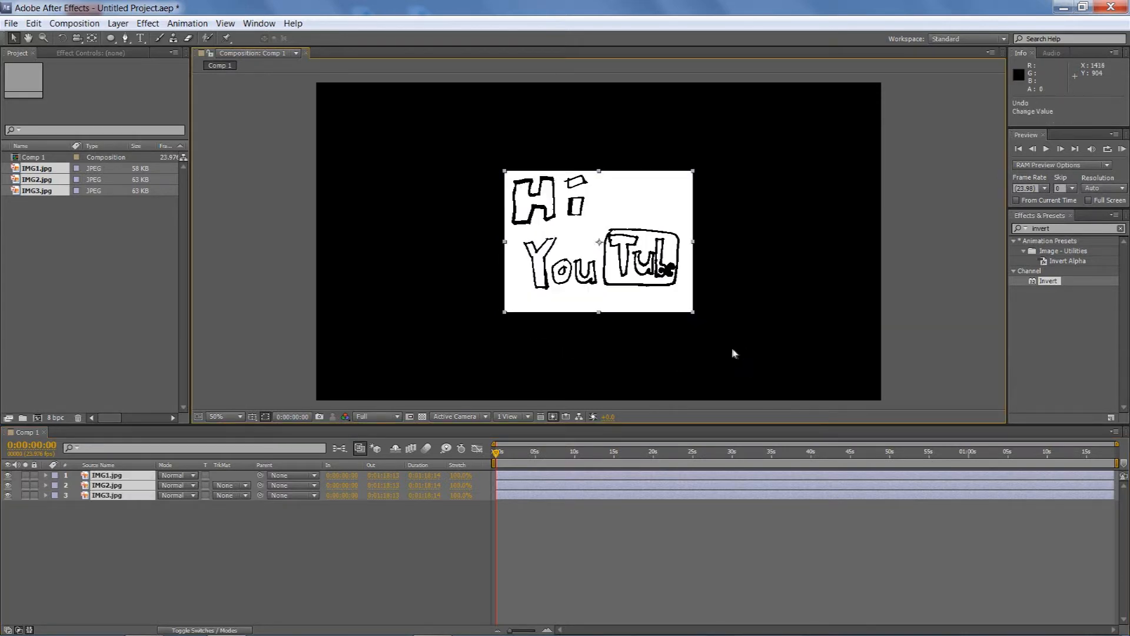
left_click_drag(695, 317, 882, 403)
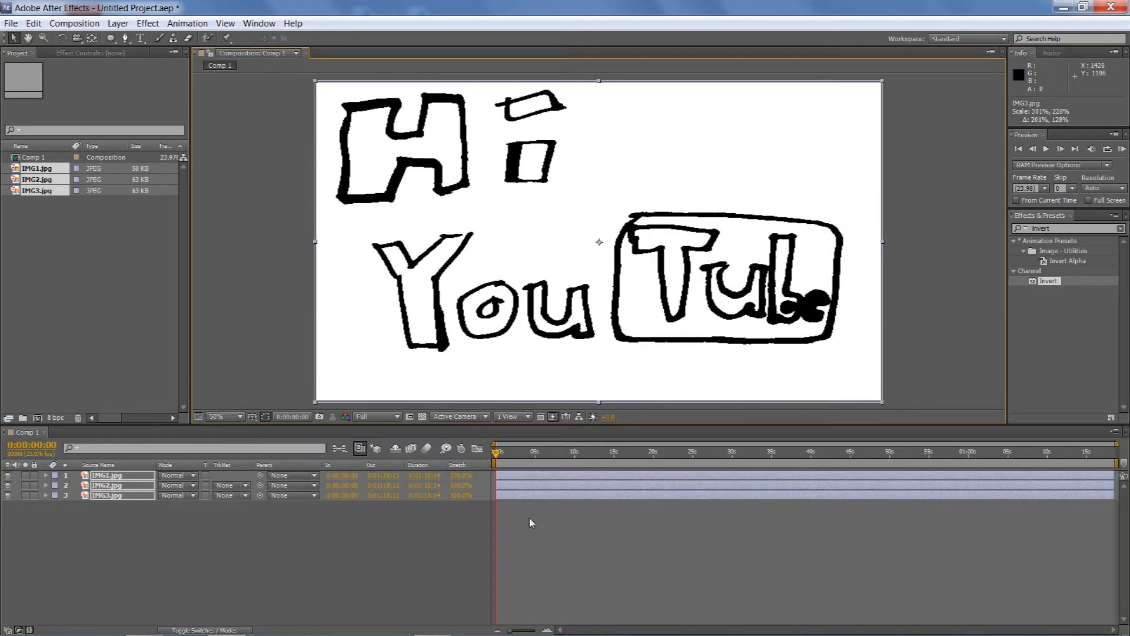
Trim all three image layers to a duration of three frames each.
left_click_drag(1116, 473, 497, 552)
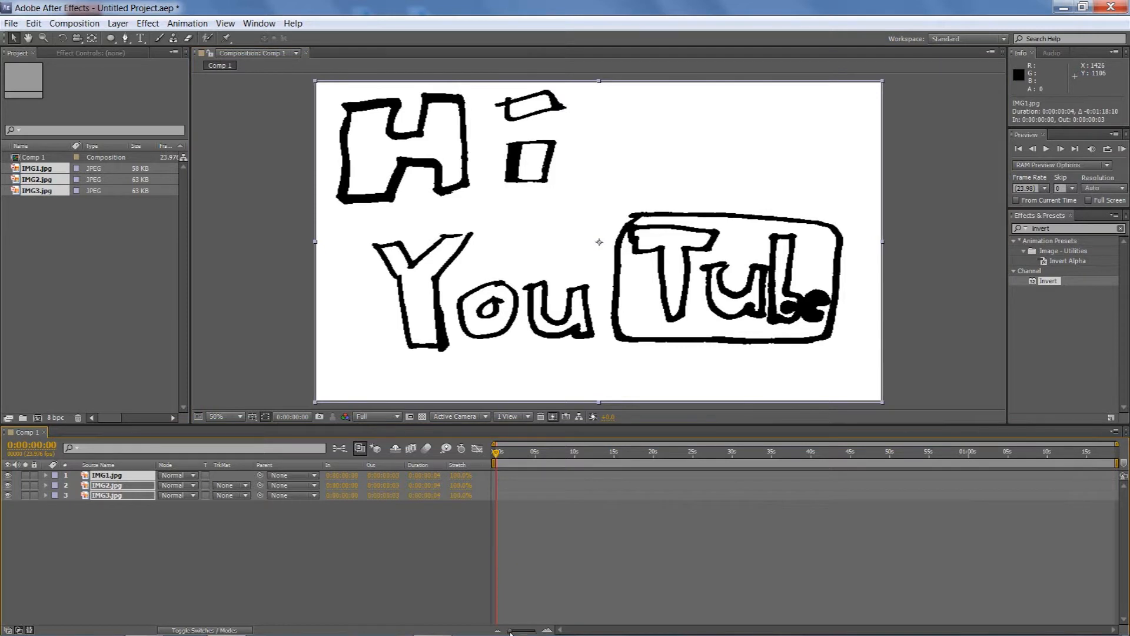
left_click_drag(510, 631, 546, 631)
left_click_drag(614, 480, 652, 489)
Shift IMG2.jpg to start at frame 3 and IMG3.jpg to start at frame 6 so the images follow one another.
left_click(601, 523)
left_click(588, 486)
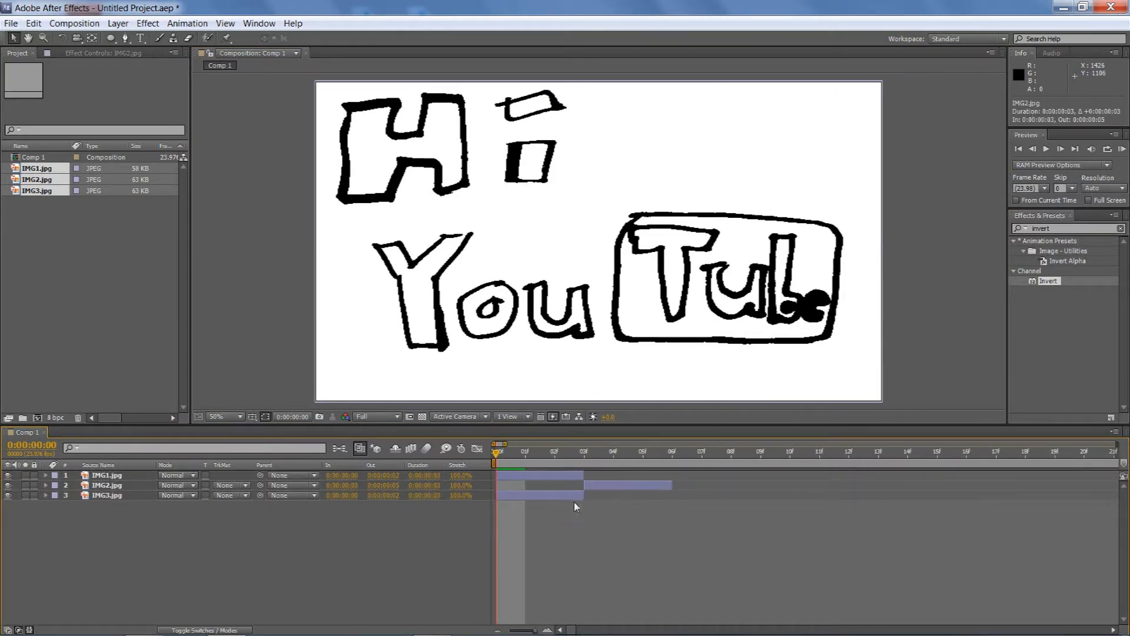
left_click_drag(567, 497, 733, 507)
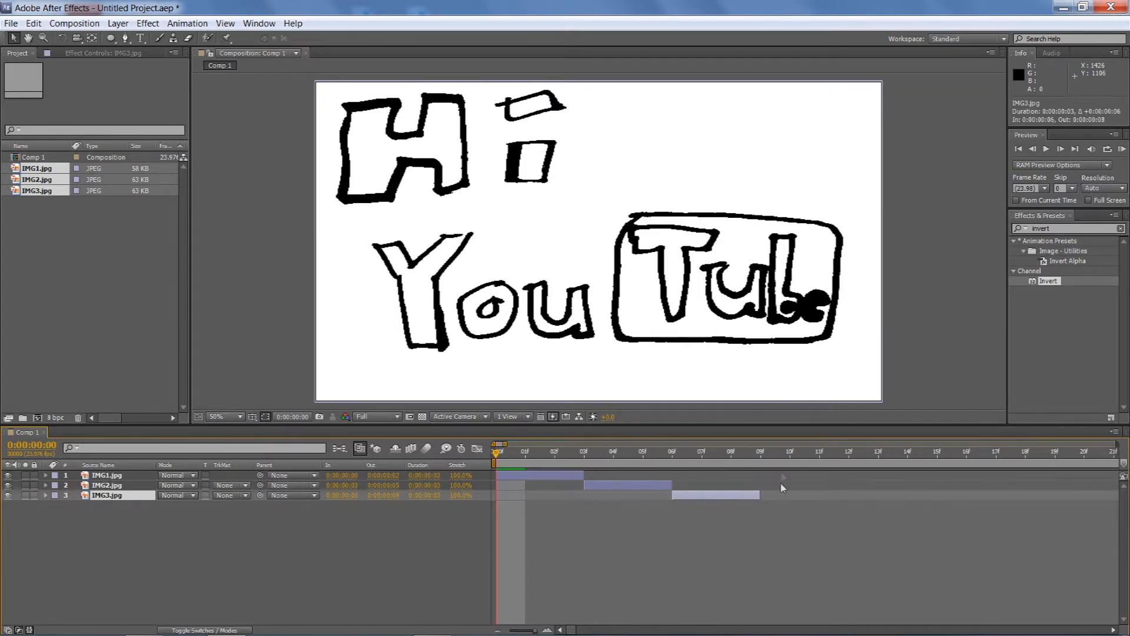
Set the work area to the nine frames covered by the images and trim the composition to it.
left_click(760, 452)
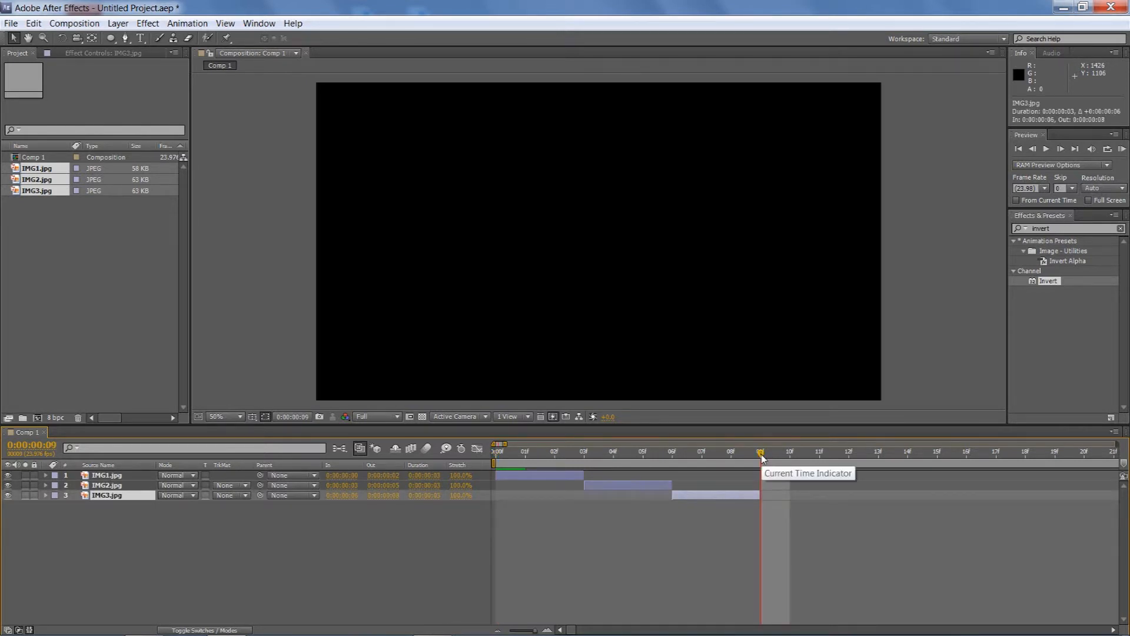
key("n")
left_click_drag(761, 455, 450, 450)
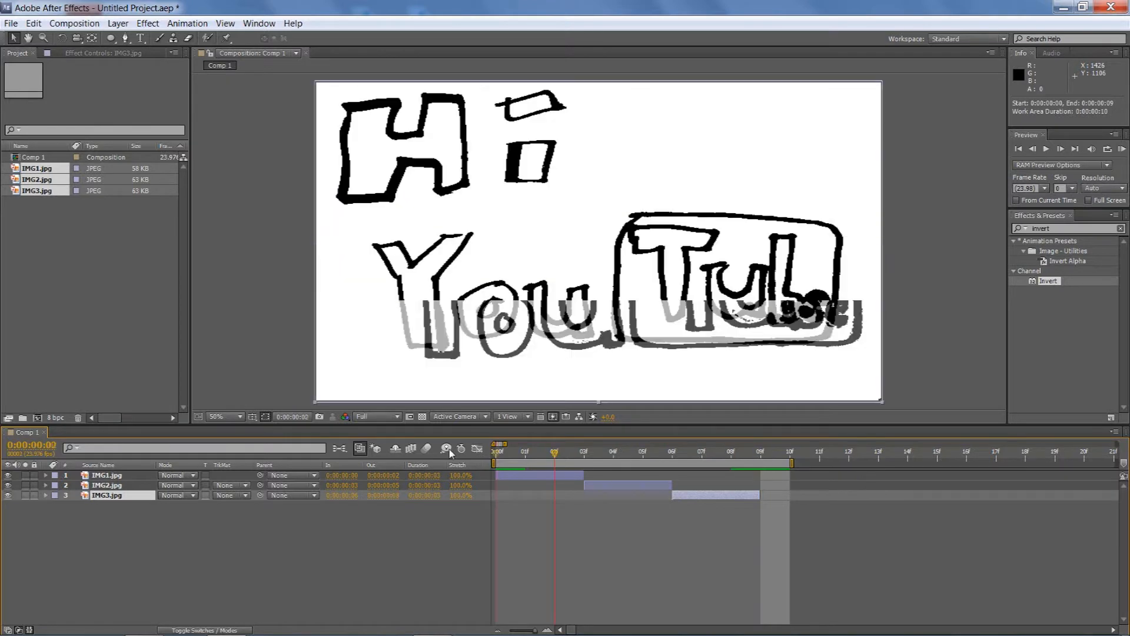
left_click_drag(651, 459, 762, 465)
right_click(653, 464)
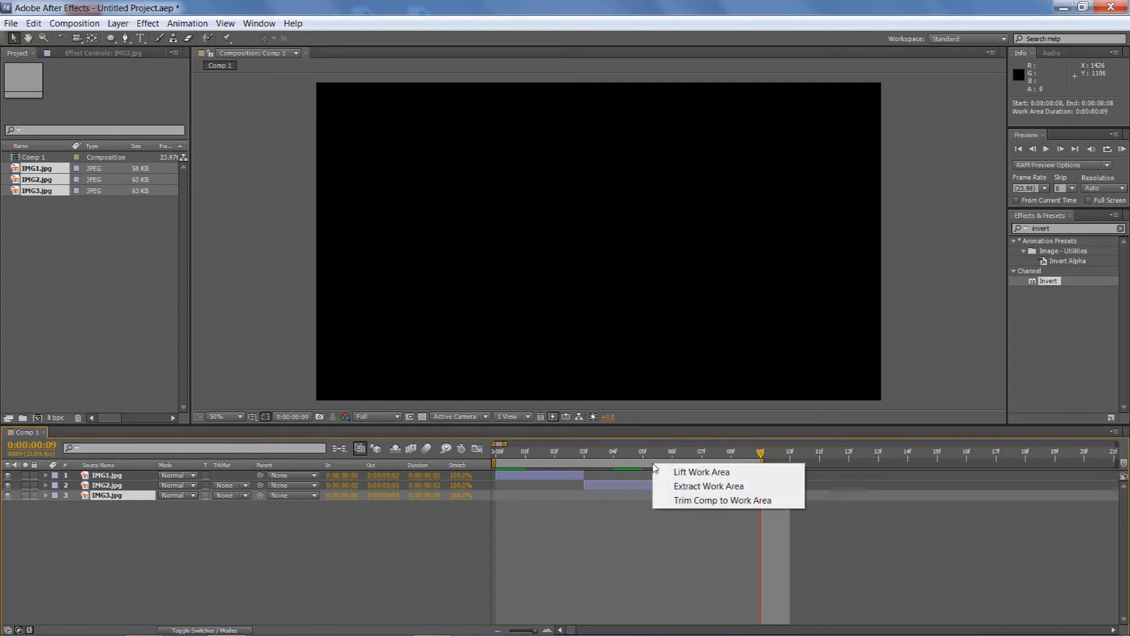
left_click(695, 505)
Play back the image sequence and offset IMG1.jpg in the frame to about position 988, 564.
left_click_drag(924, 453, 904, 457)
key("space")
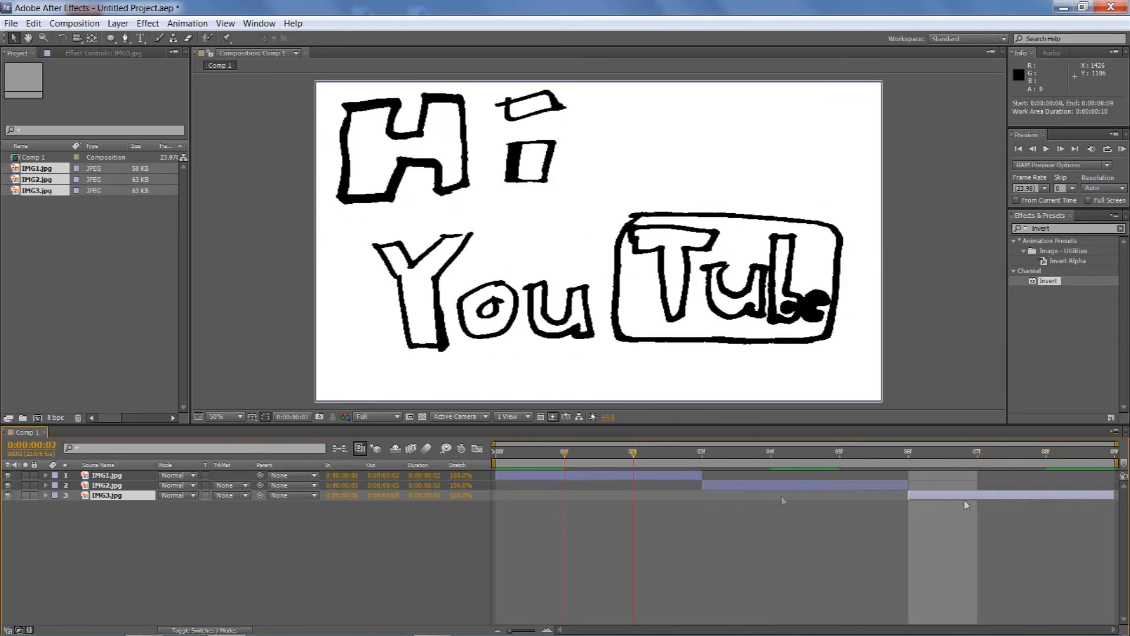
left_click(591, 475)
left_click_drag(609, 334, 618, 347)
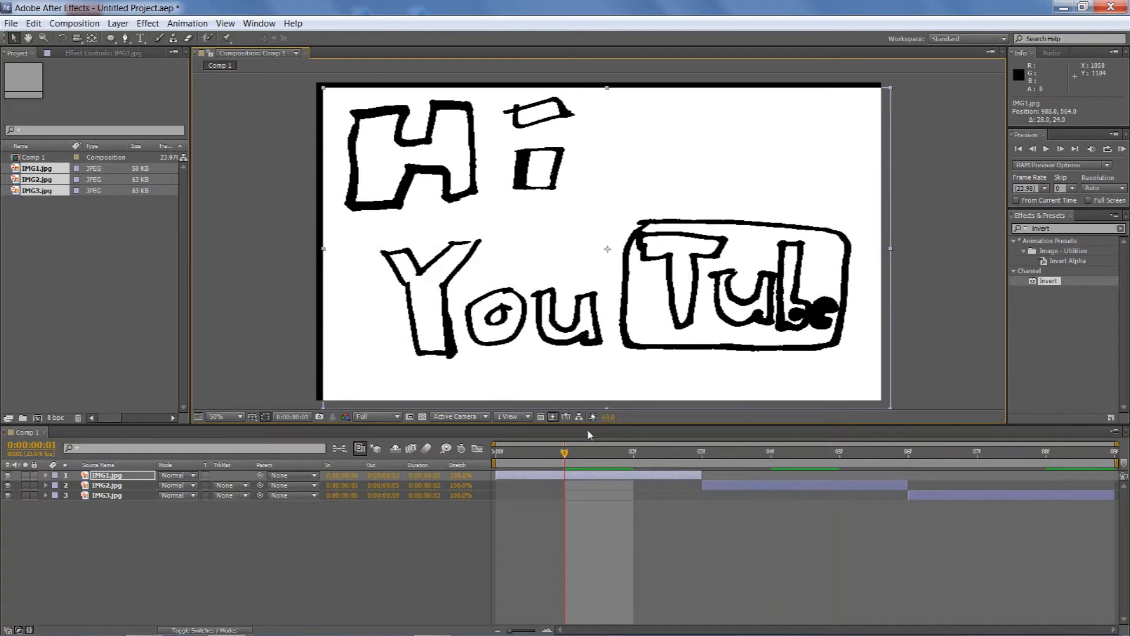
Go to frame 3 and offset IMG2.jpg to about position 990, 570.
left_click_drag(564, 455, 686, 468)
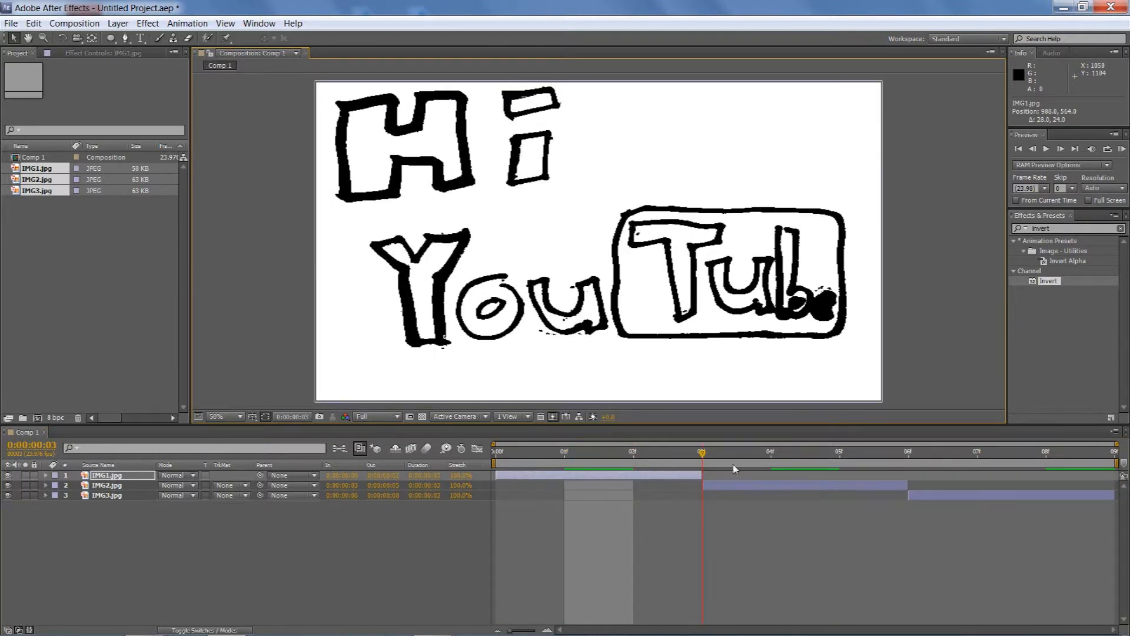
left_click(733, 485)
left_click_drag(674, 259, 683, 268)
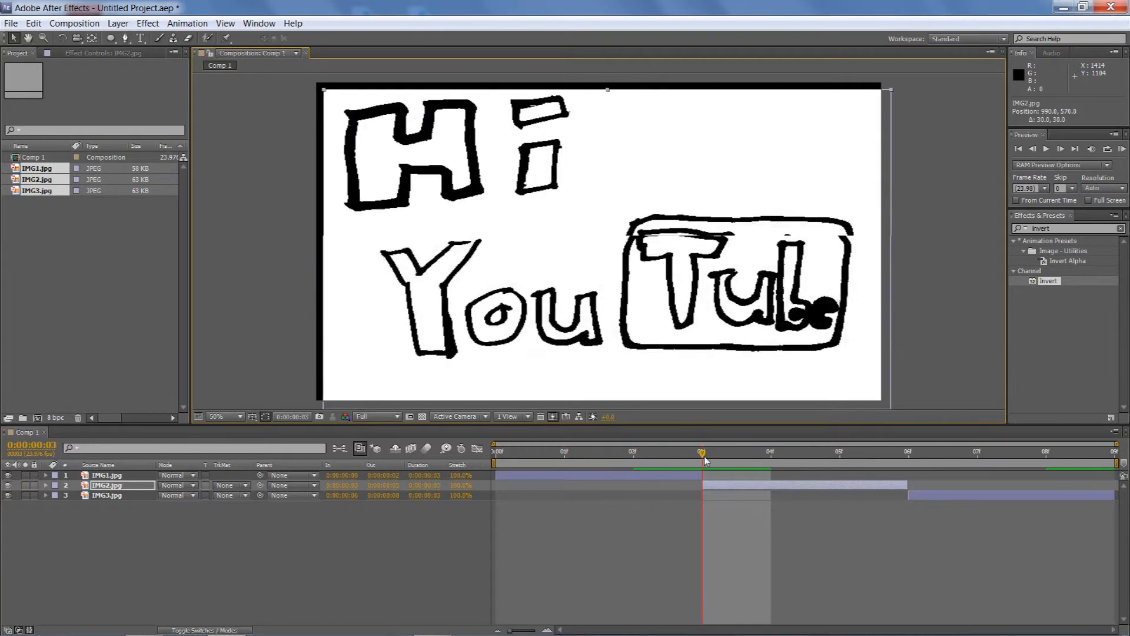
Go to frame 6, offset IMG3.jpg to about position 946, 526, and scrub back through the sequence to check the jitter.
left_click(770, 461)
left_click_drag(770, 462, 917, 483)
left_click(943, 493)
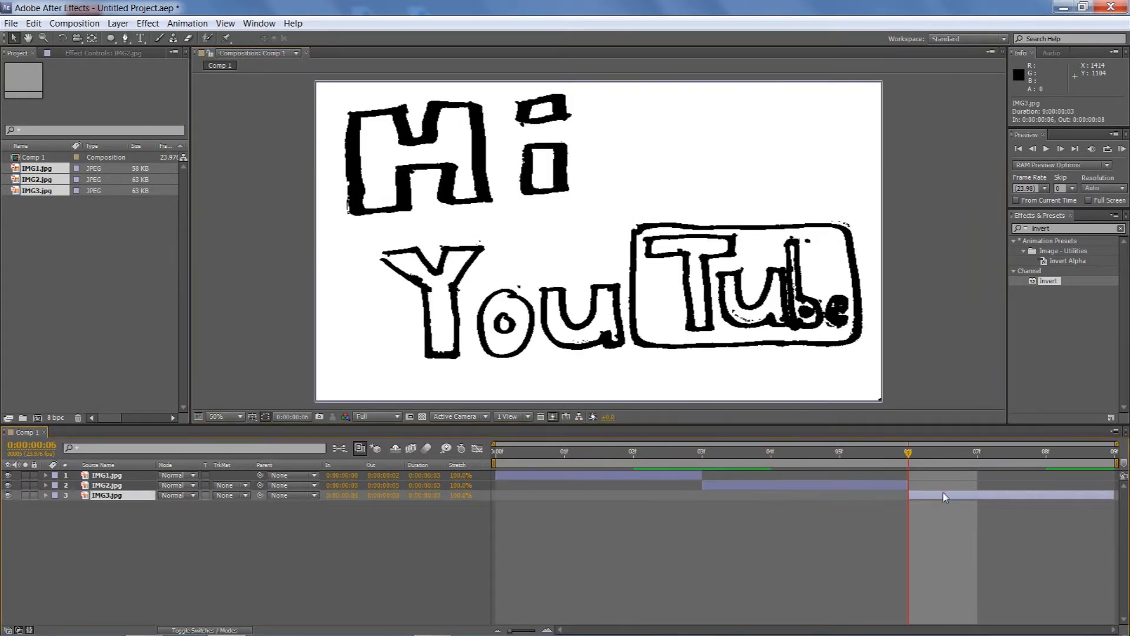
left_click_drag(737, 236, 728, 228)
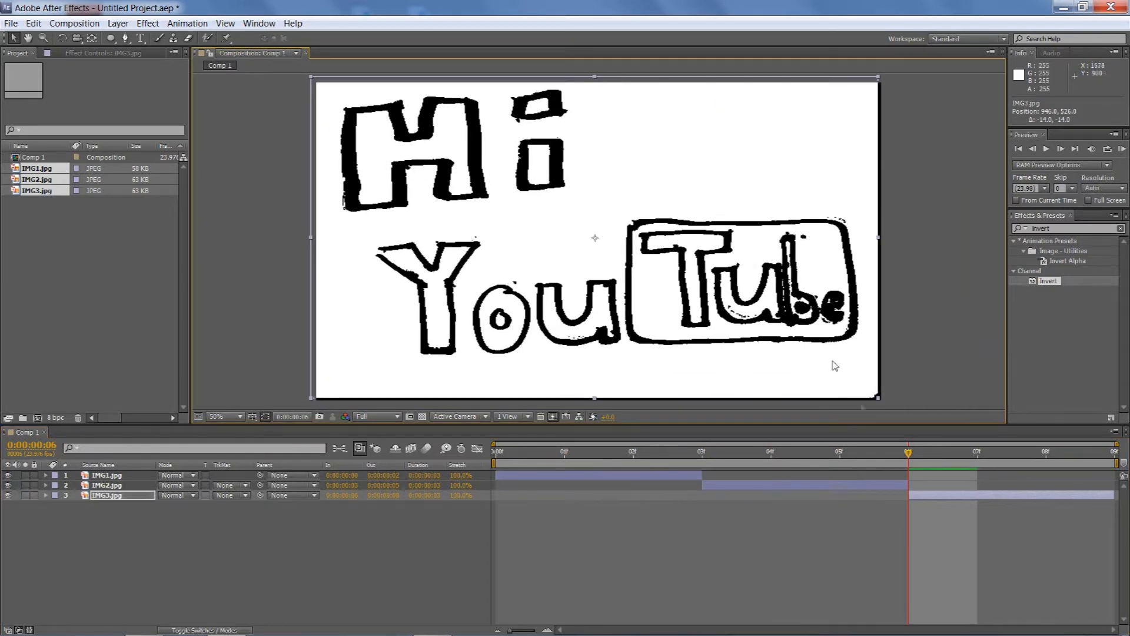
left_click(856, 461)
left_click_drag(857, 461, 646, 479)
left_click(329, 533)
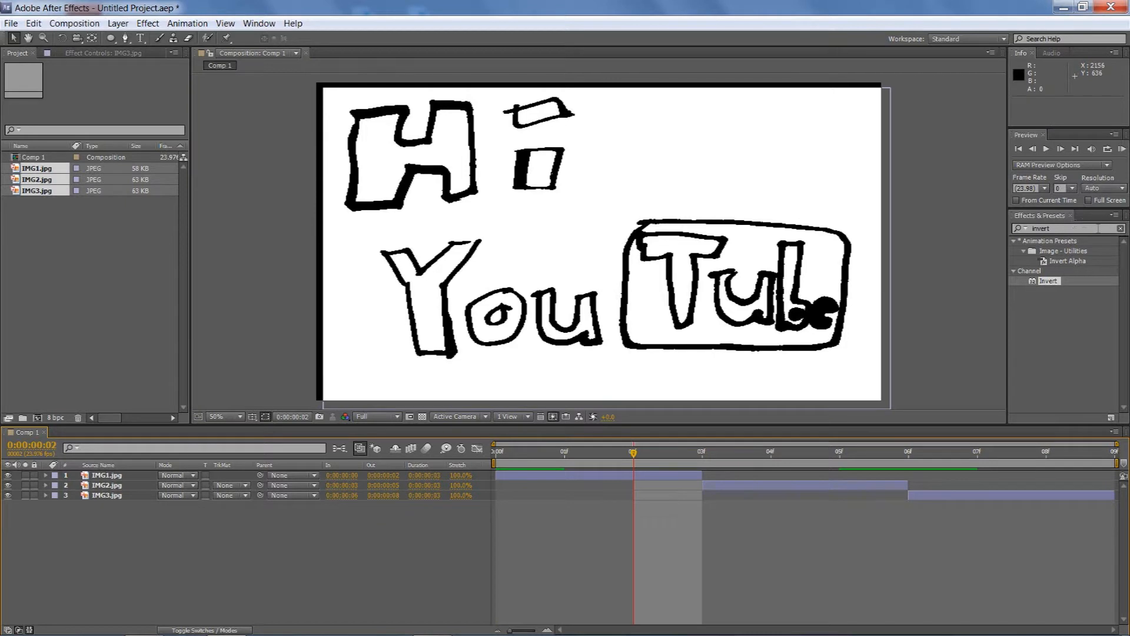
Apply the Invert effect to IMG1.jpg, IMG2.jpg and IMG3.jpg, and play back the white-on-black result.
left_click_drag(1037, 284, 111, 476)
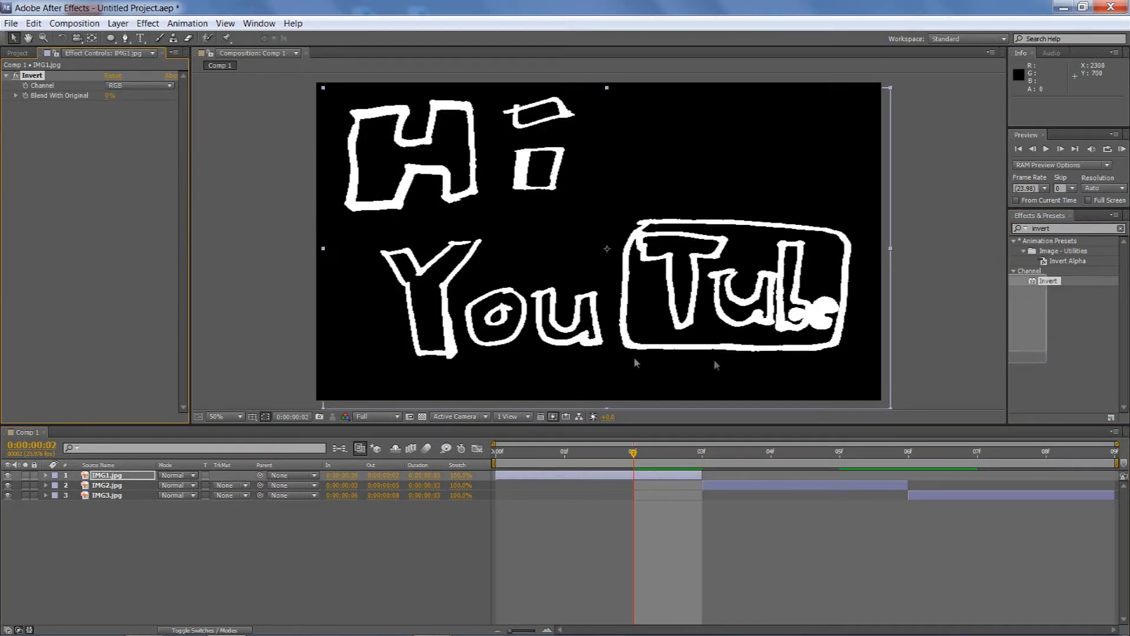
left_click_drag(1048, 281, 117, 485)
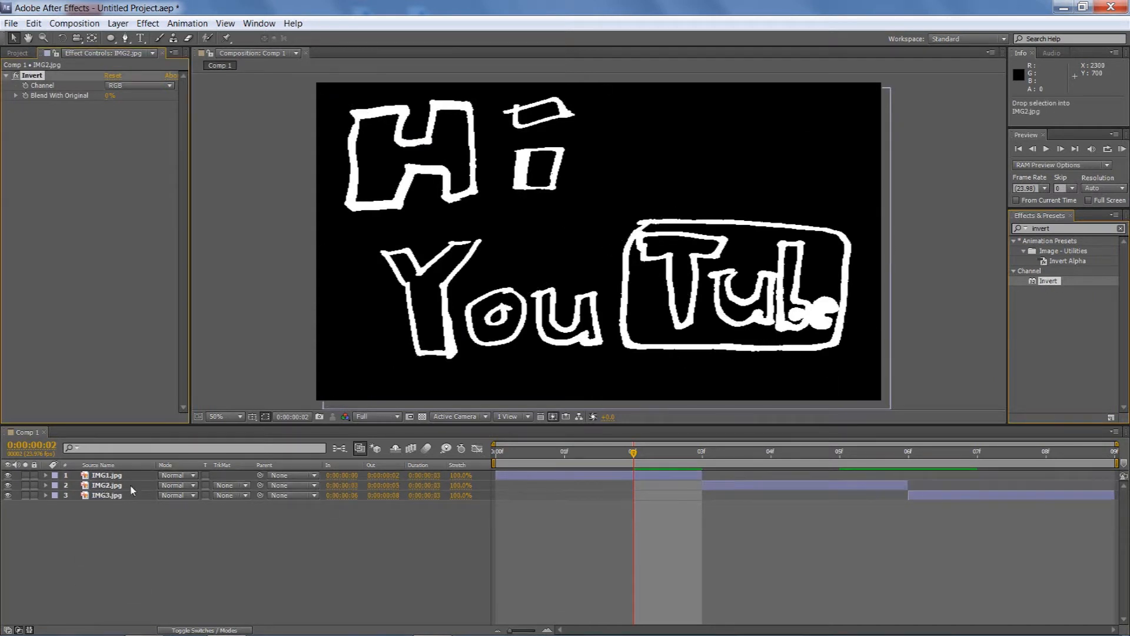
left_click_drag(1076, 283, 165, 495)
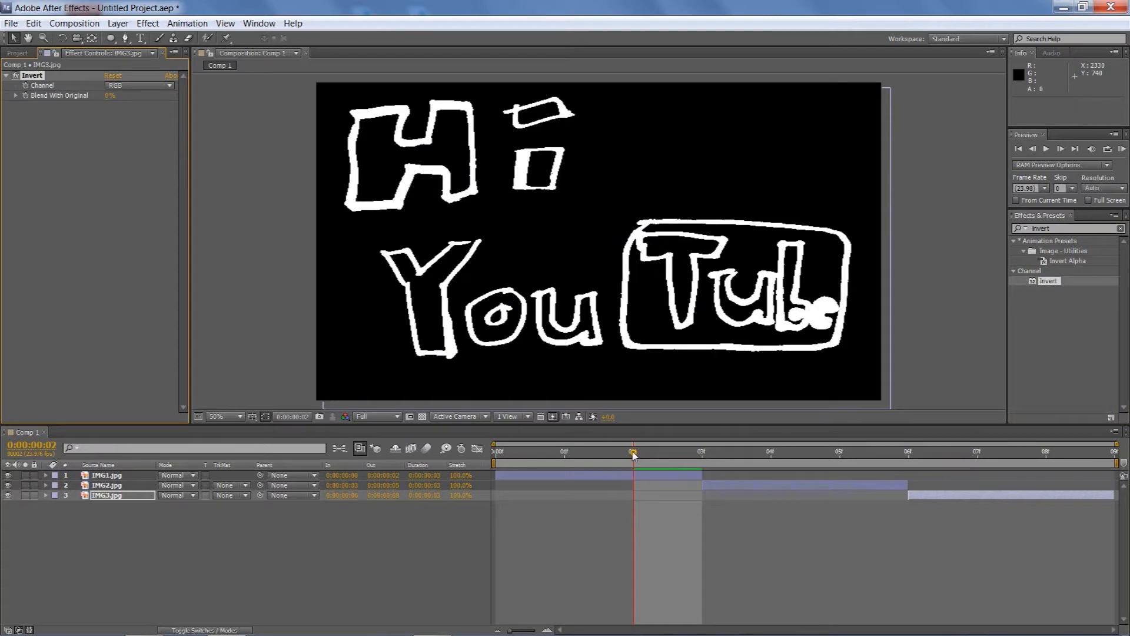
key("space")
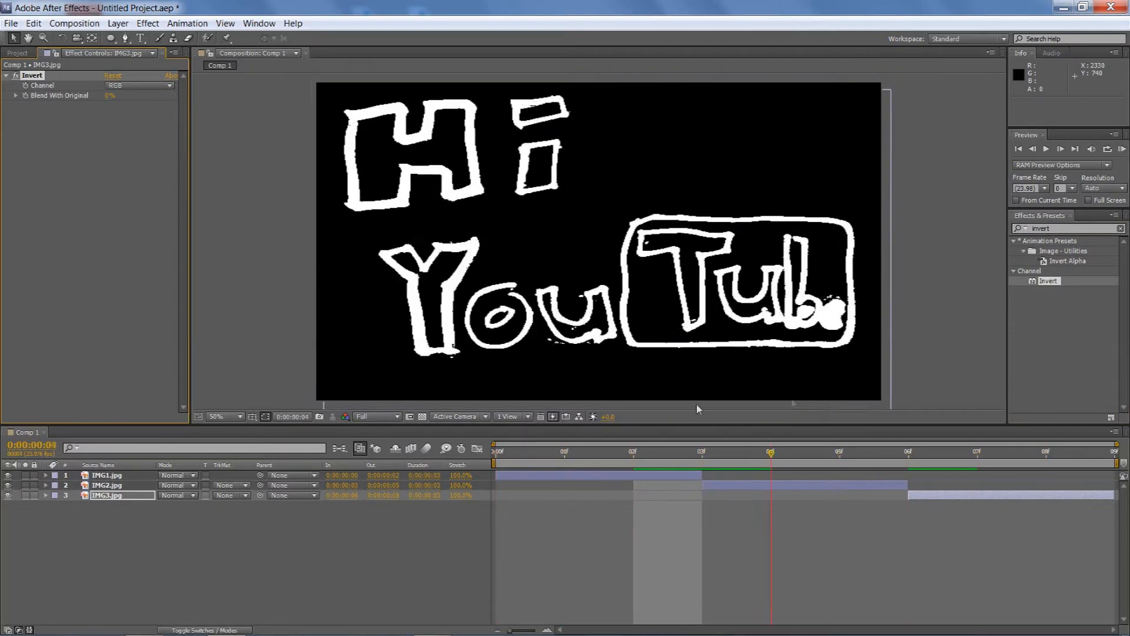
left_click(216, 584)
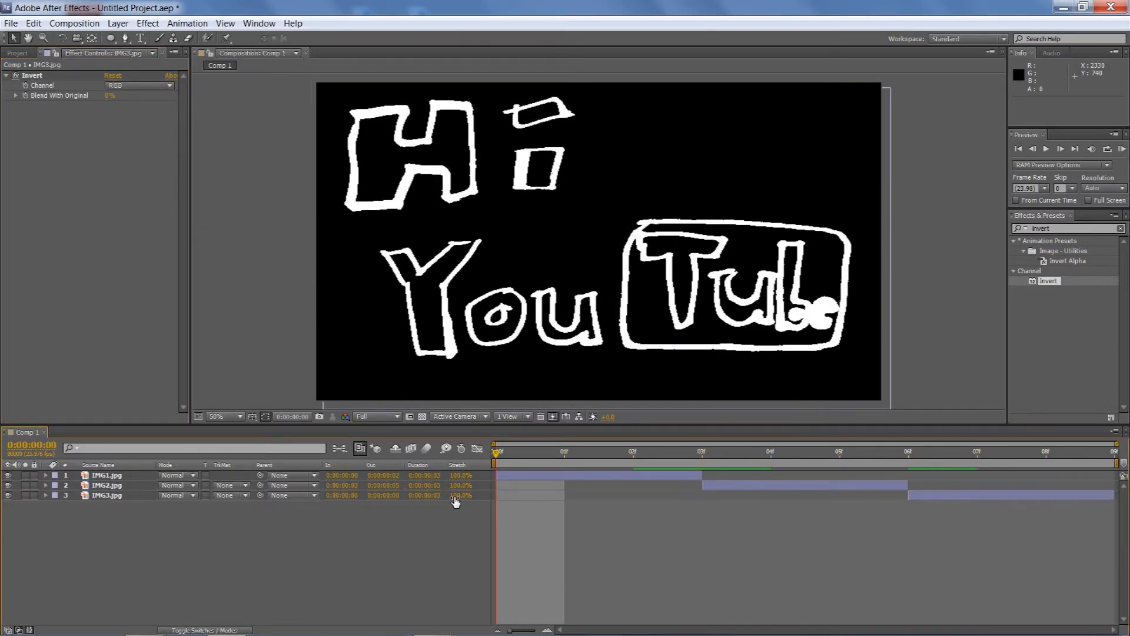
Create a new composition named MAIN and place Comp 1 in it as a layer.
left_click(74, 23)
left_click(88, 39)
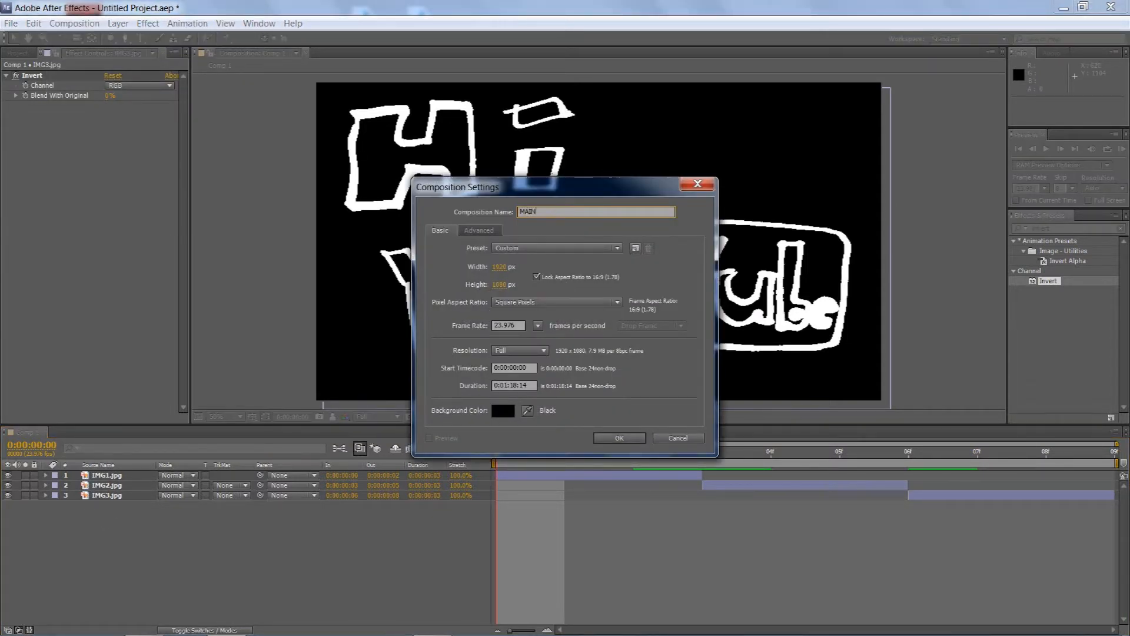
left_click(619, 438)
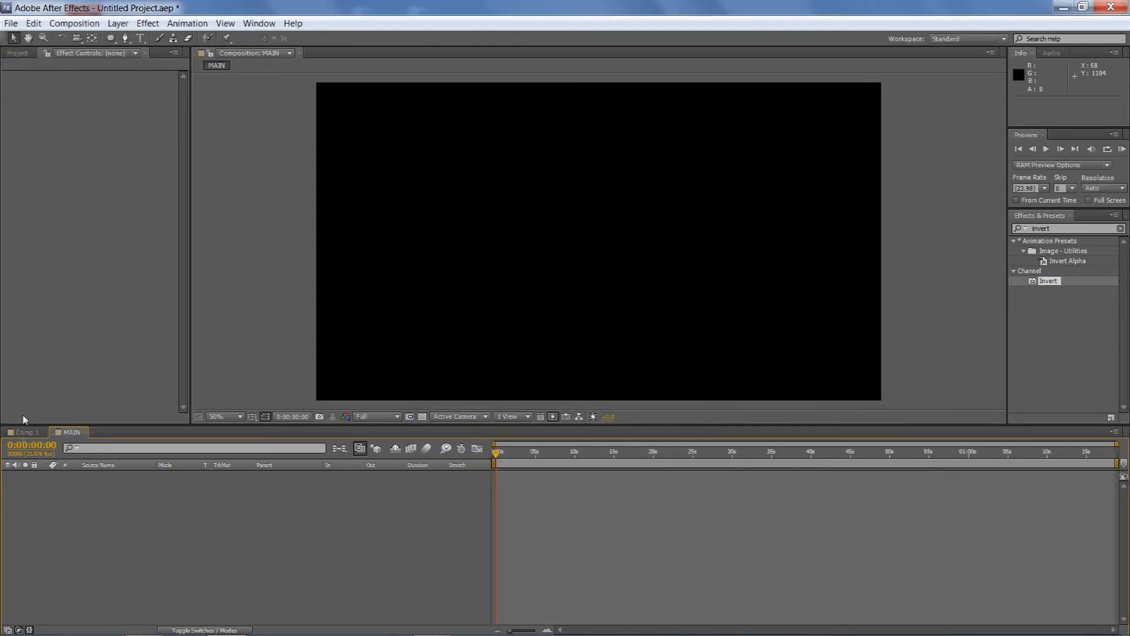
left_click(16, 53)
mouse_move(32, 157)
left_mouse_down()
mouse_move(26, 294)
mouse_move(80, 477)
left_mouse_up()
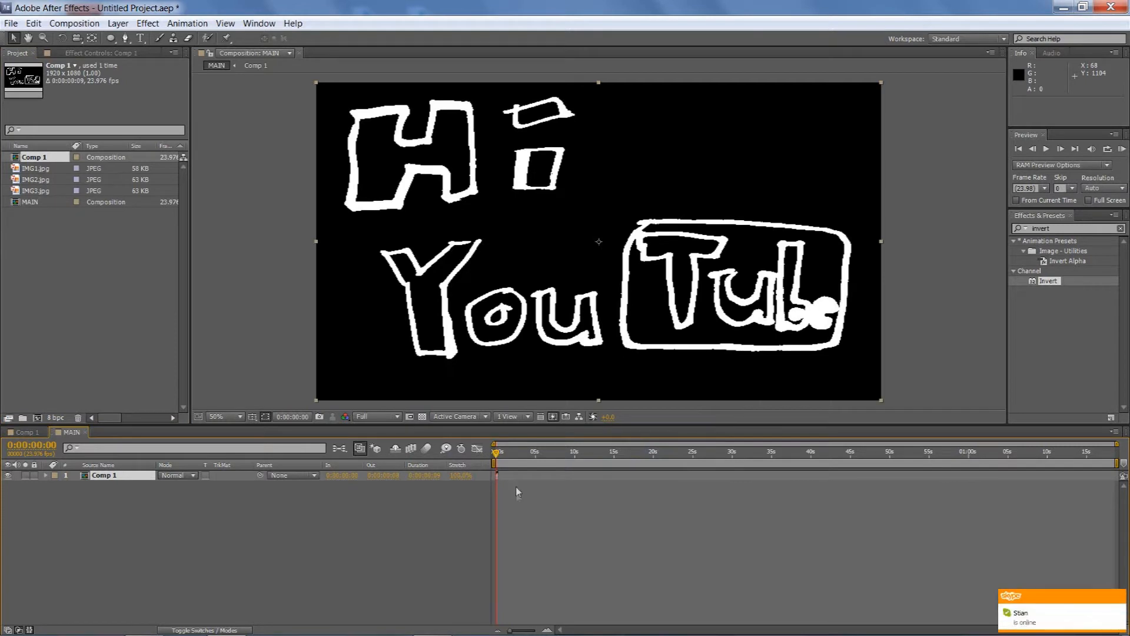
Enable time remapping on the Comp 1 layer in MAIN and extend the layer to a duration of about 0:00:08:22.
mouse_move(518, 635)
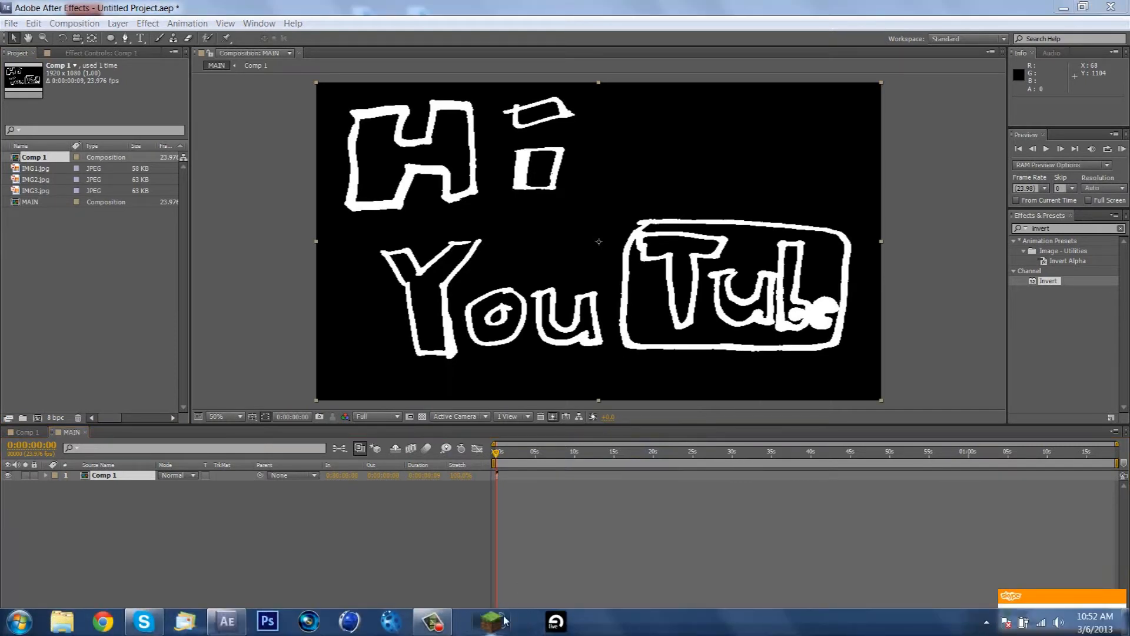
left_click_drag(510, 631, 532, 630)
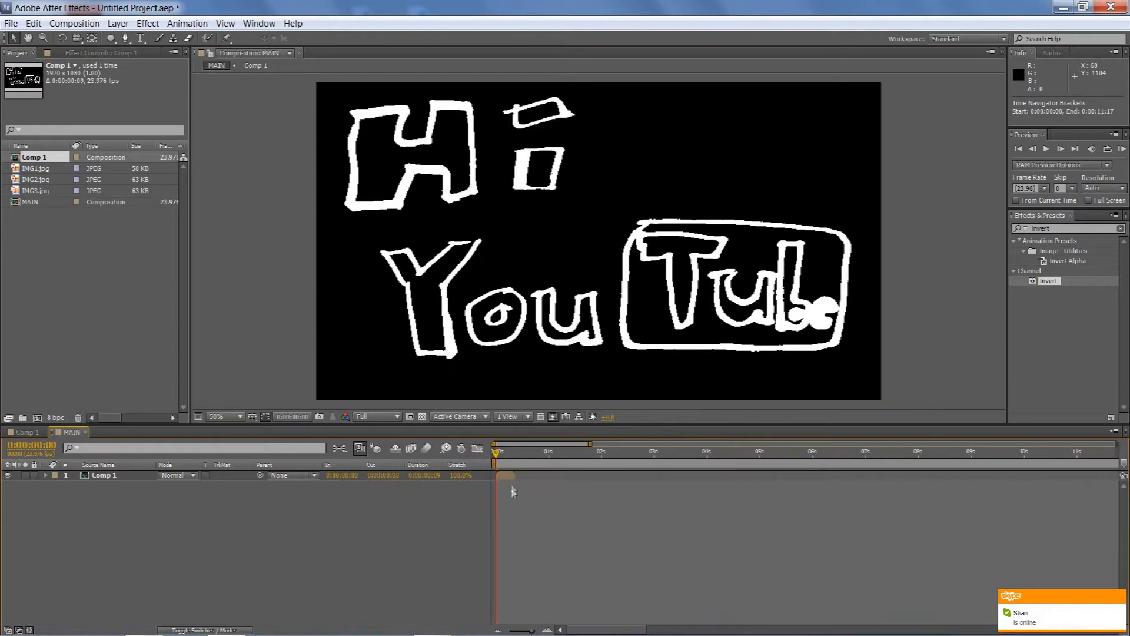
right_click(513, 475)
mouse_move(553, 99)
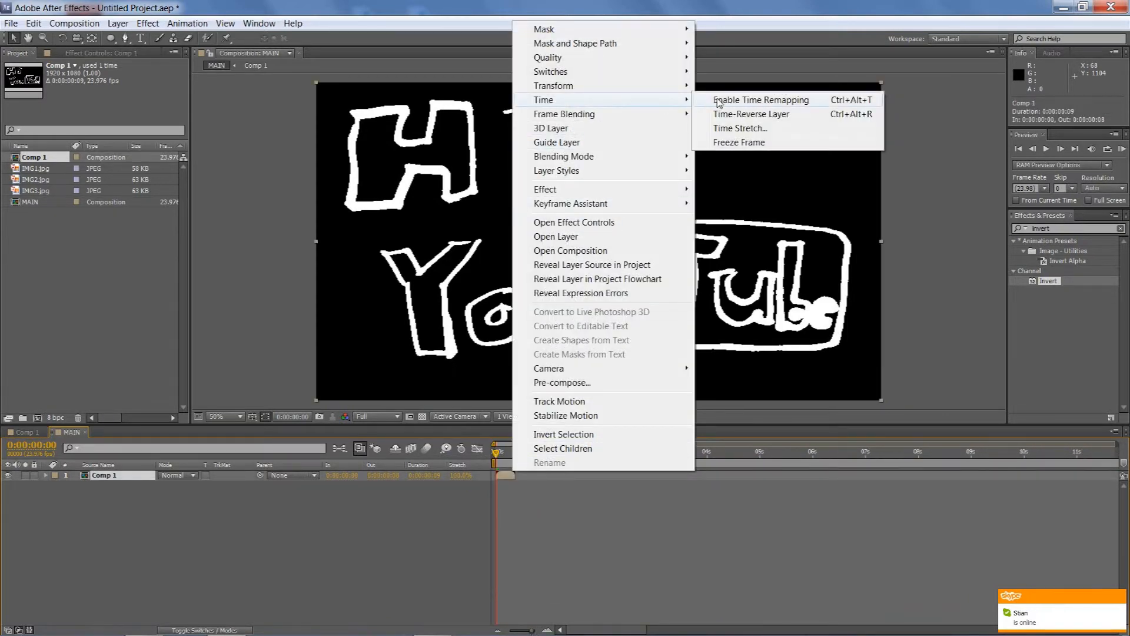
left_click(720, 99)
left_click_drag(515, 475, 966, 475)
mouse_move(498, 454)
left_mouse_down()
mouse_move(542, 457)
mouse_move(491, 471)
left_mouse_up()
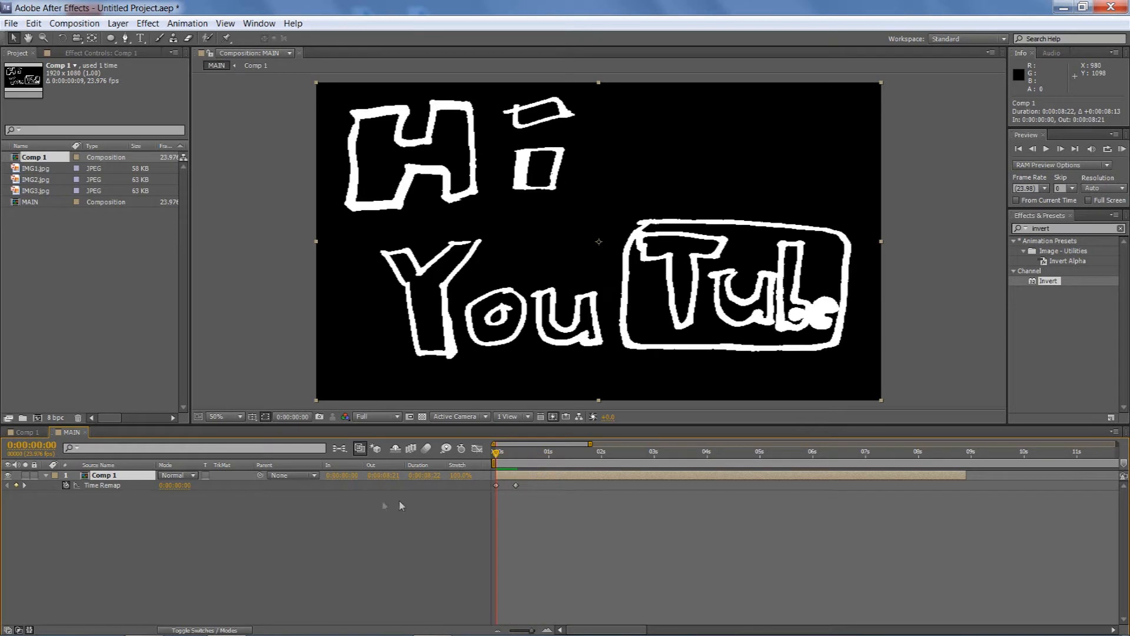
Add the expression loopOut() to the Comp 1 layer's Time Remap property and play back the loop.
left_click(66, 485, "alt")
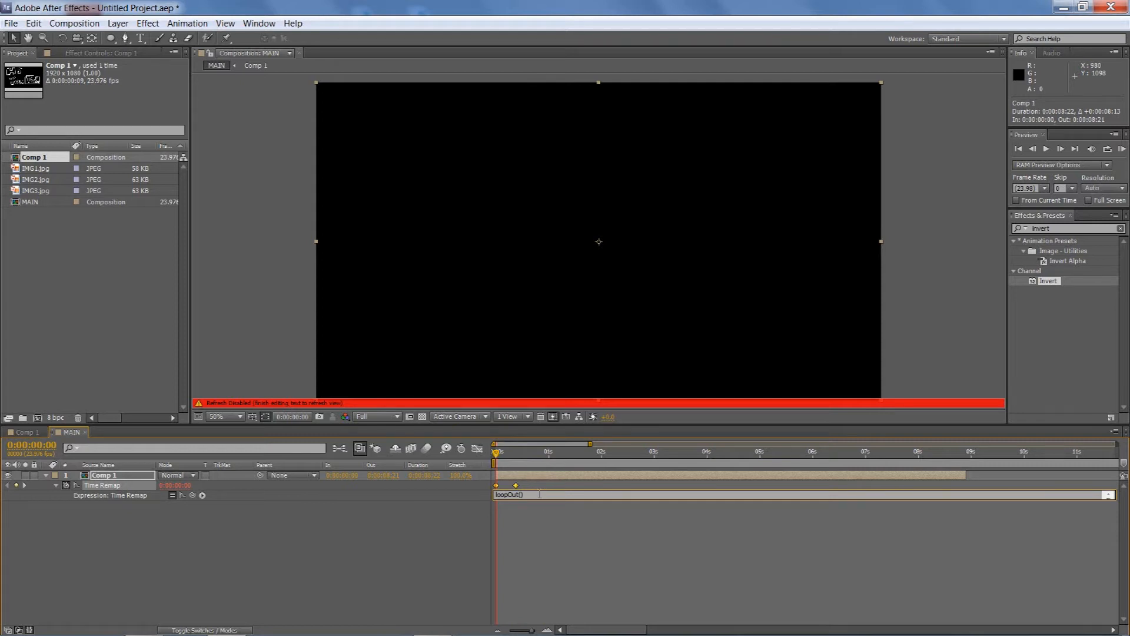
left_click(542, 513)
key("space")
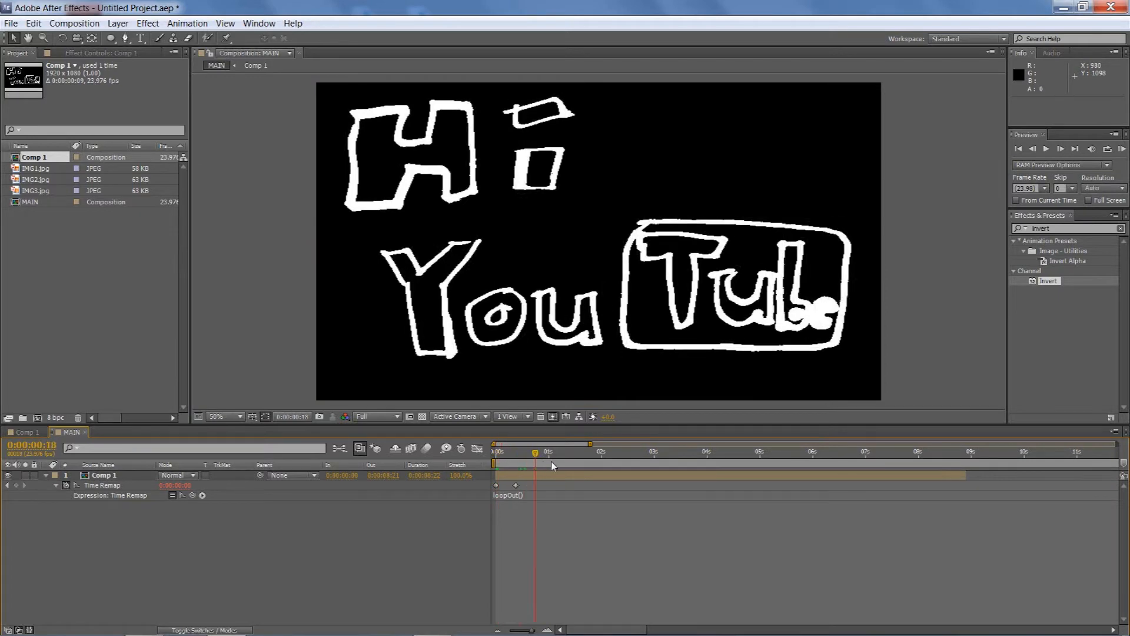
Add a Time Remap keyframe on Comp 1 at 0:00:00:08, delete the one at frame 9, and play back the loop.
left_click_drag(630, 465, 516, 494)
left_click_drag(536, 631, 569, 631)
left_click(761, 455)
left_click(737, 457)
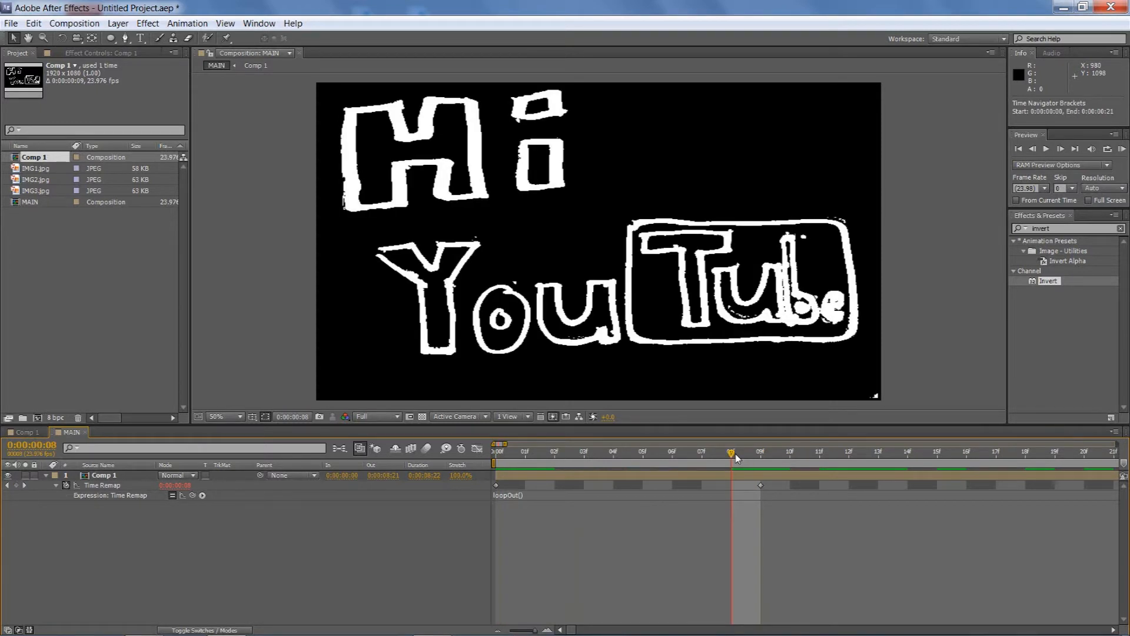
mouse_move(737, 457)
left_mouse_down()
mouse_move(765, 460)
mouse_move(730, 461)
left_mouse_up()
left_click(15, 485)
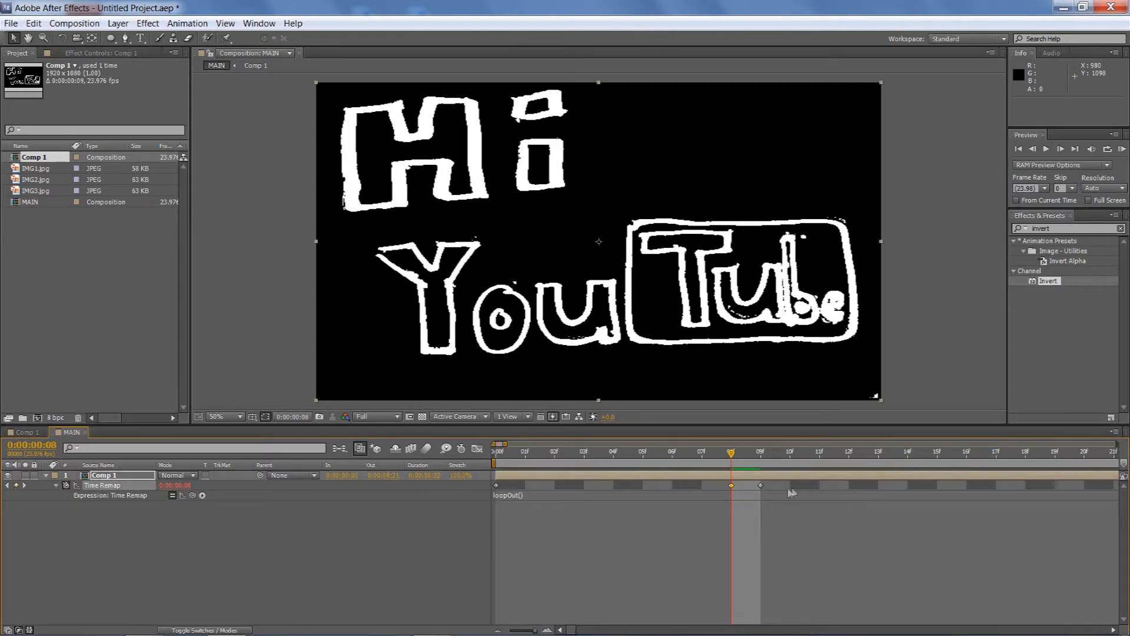
left_click(761, 486)
key("Delete")
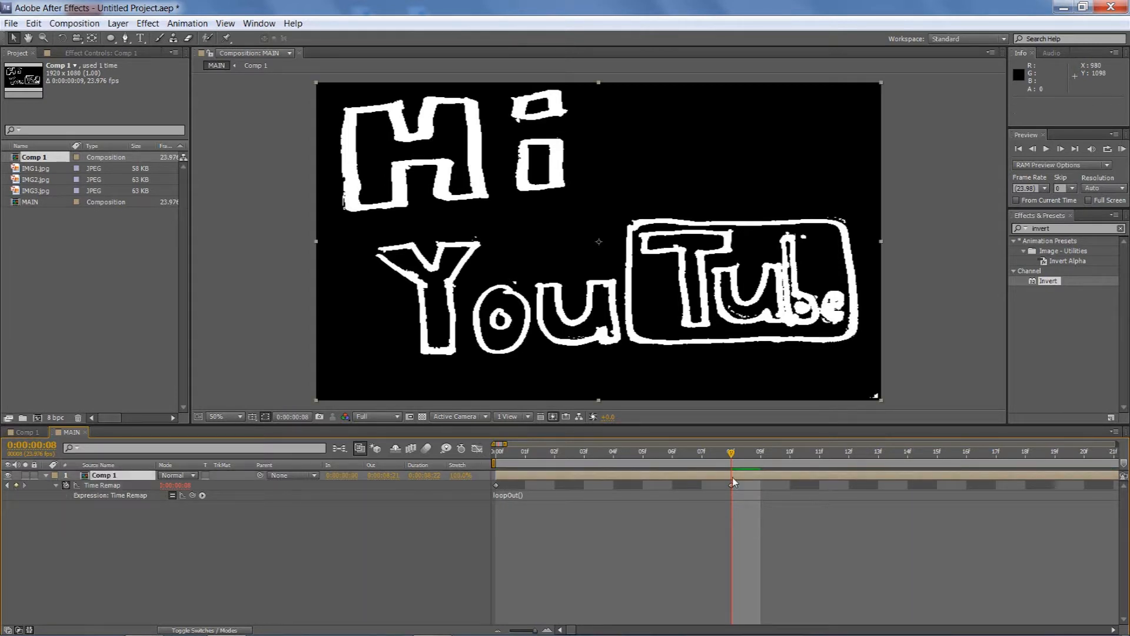
key("space")
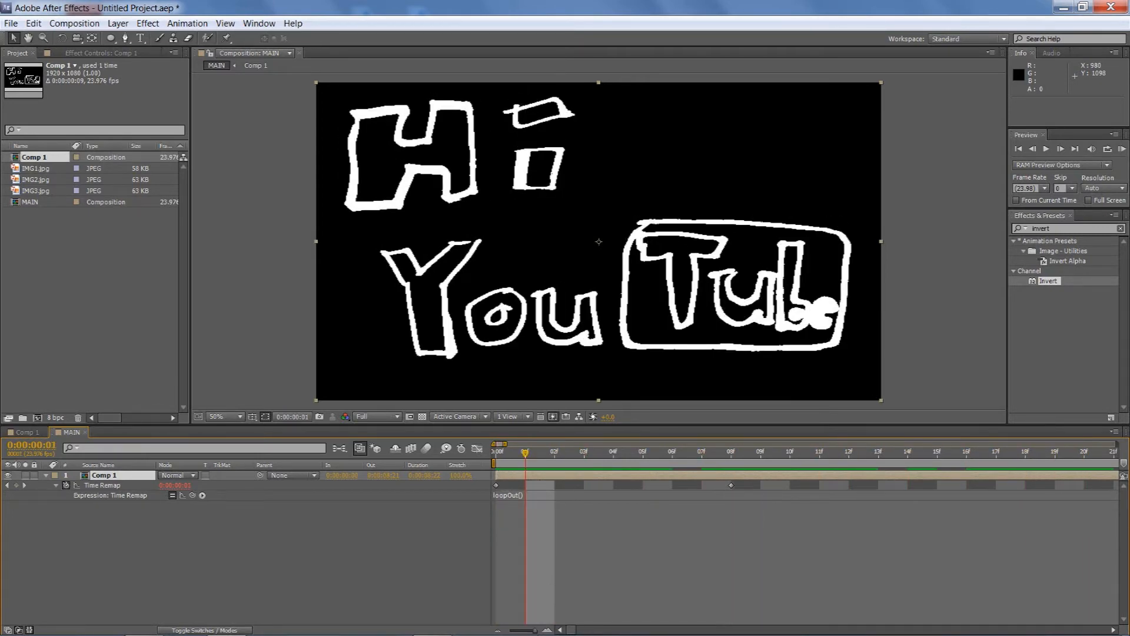
Find the Stroke effect by searching for stroke and apply it to the Comp 1 layer.
left_click_drag(534, 630, 528, 630)
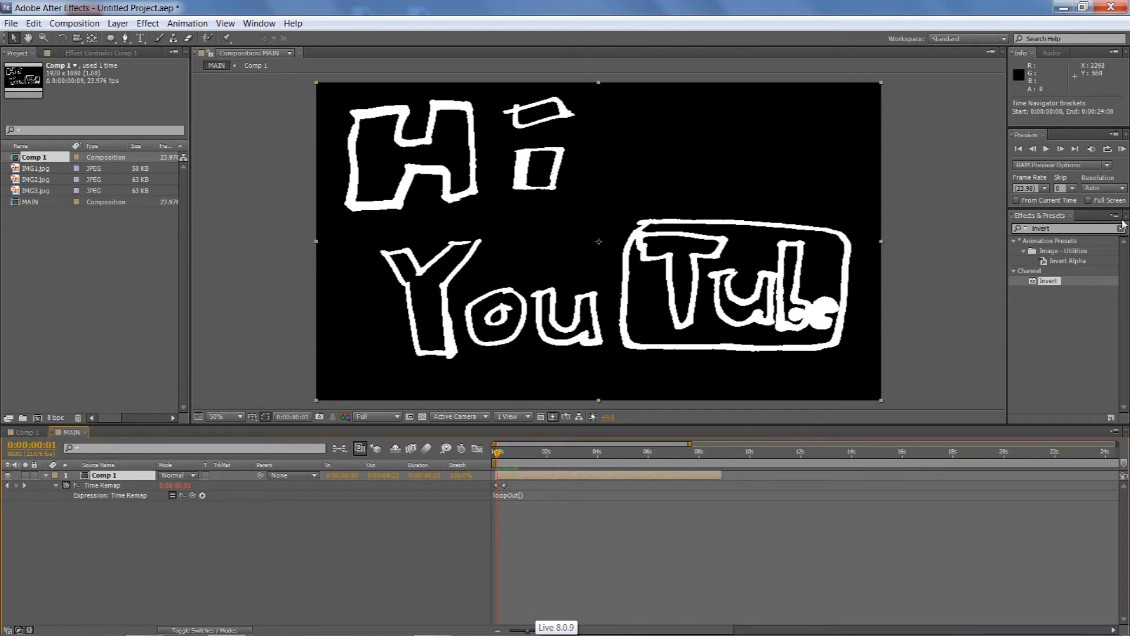
left_click(1096, 228)
type("stroke")
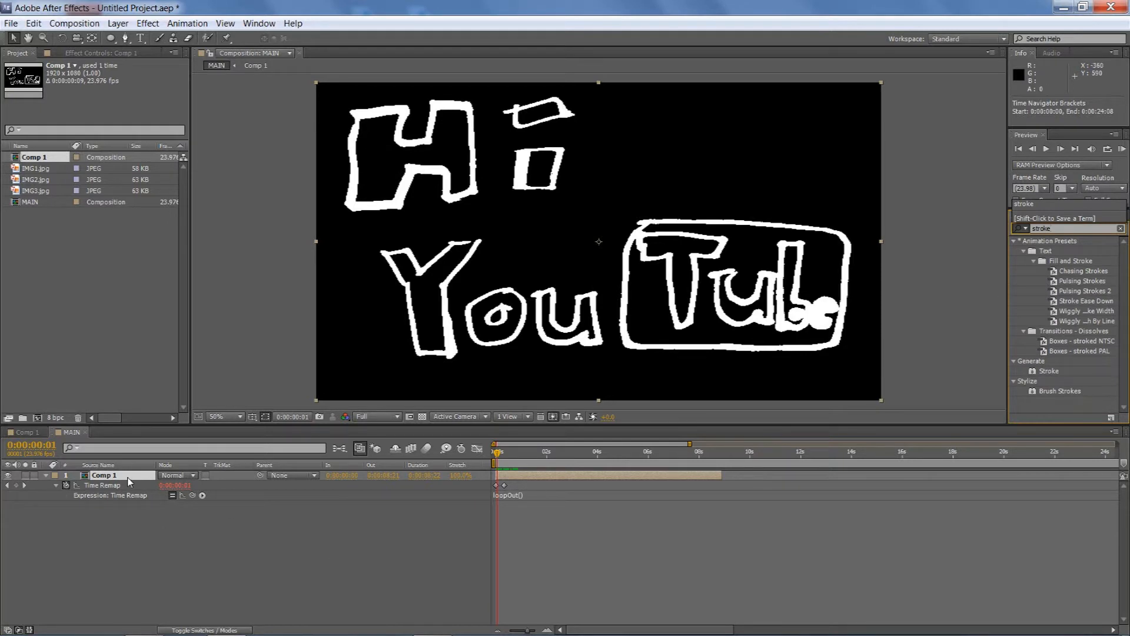
mouse_move(1047, 372)
left_mouse_down()
mouse_move(714, 459)
mouse_move(101, 475)
left_mouse_up()
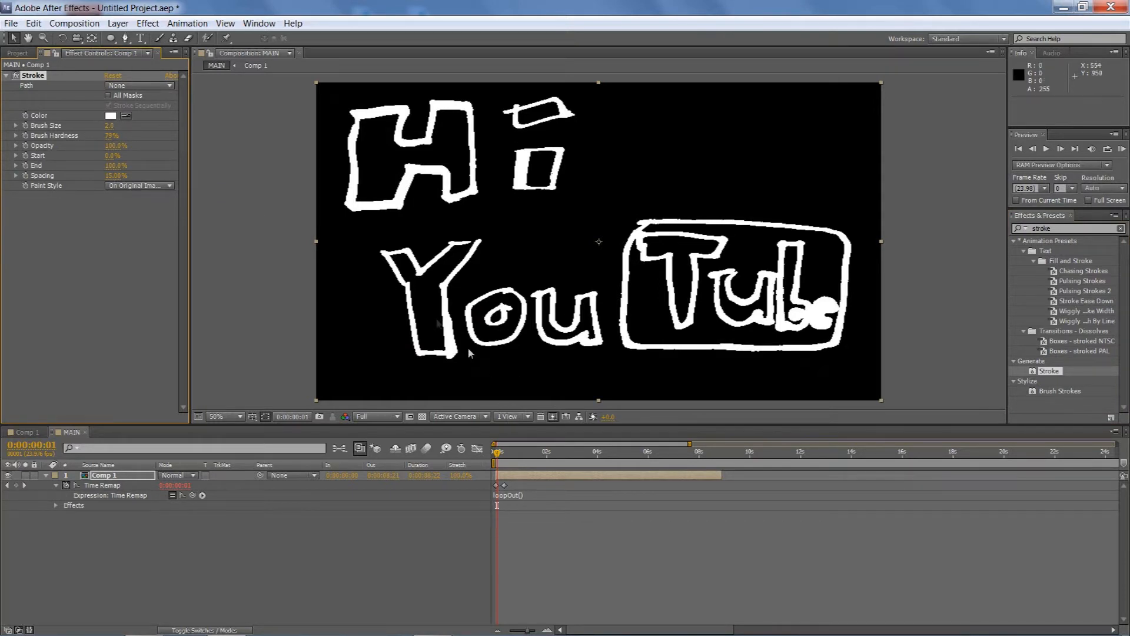
Trace the outline of the letter H with the Pen tool as a straight-segment mask path of 13 vertices on Comp 1.
left_click(125, 37)
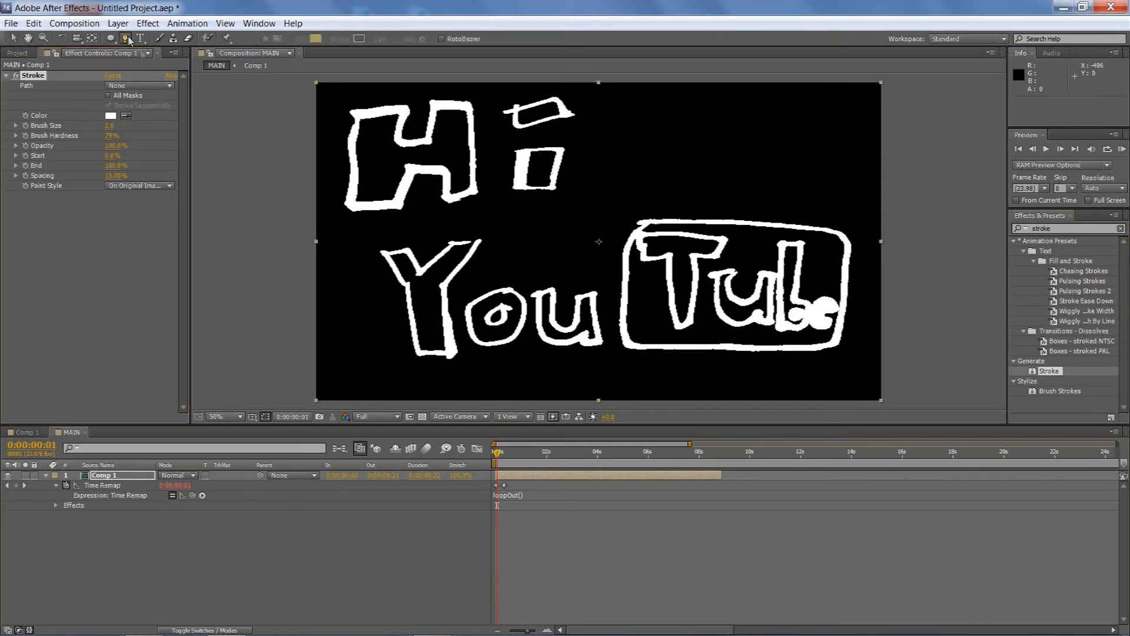
key("period")
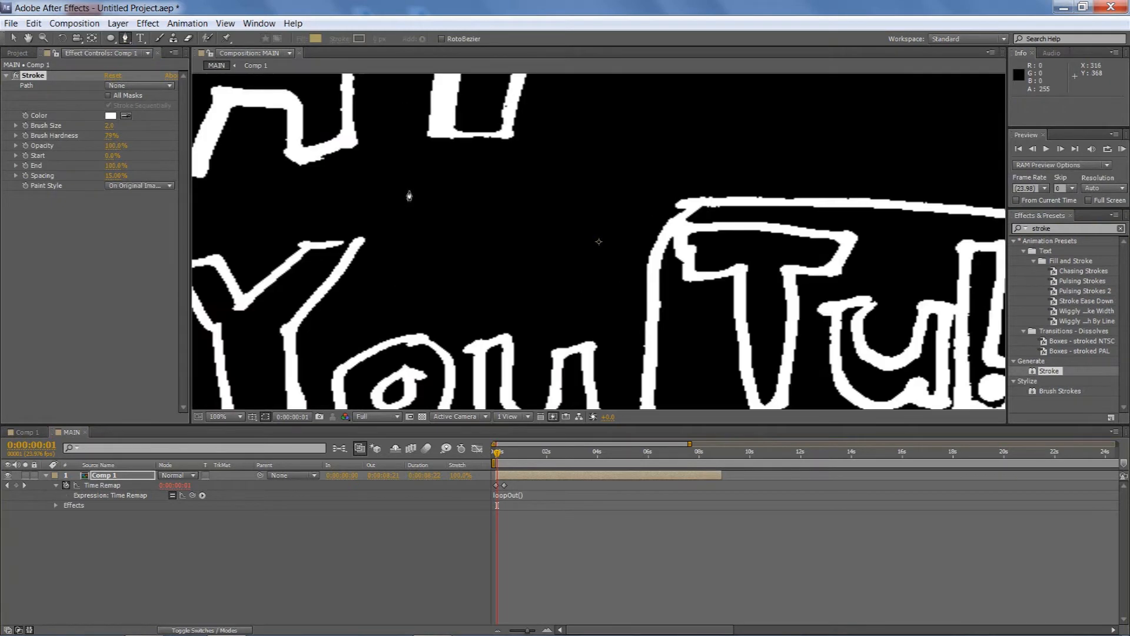
key("space")
left_click_drag(364, 188, 533, 359)
key("p")
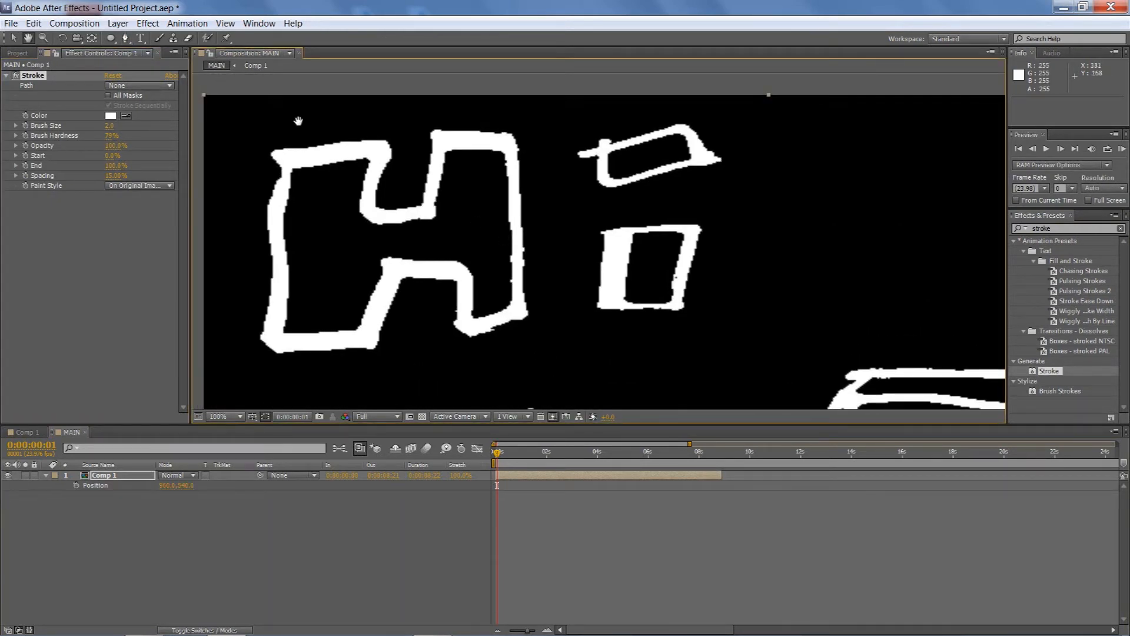
left_click(124, 39)
key("space")
left_click_drag(468, 217, 480, 191)
left_click(468, 232)
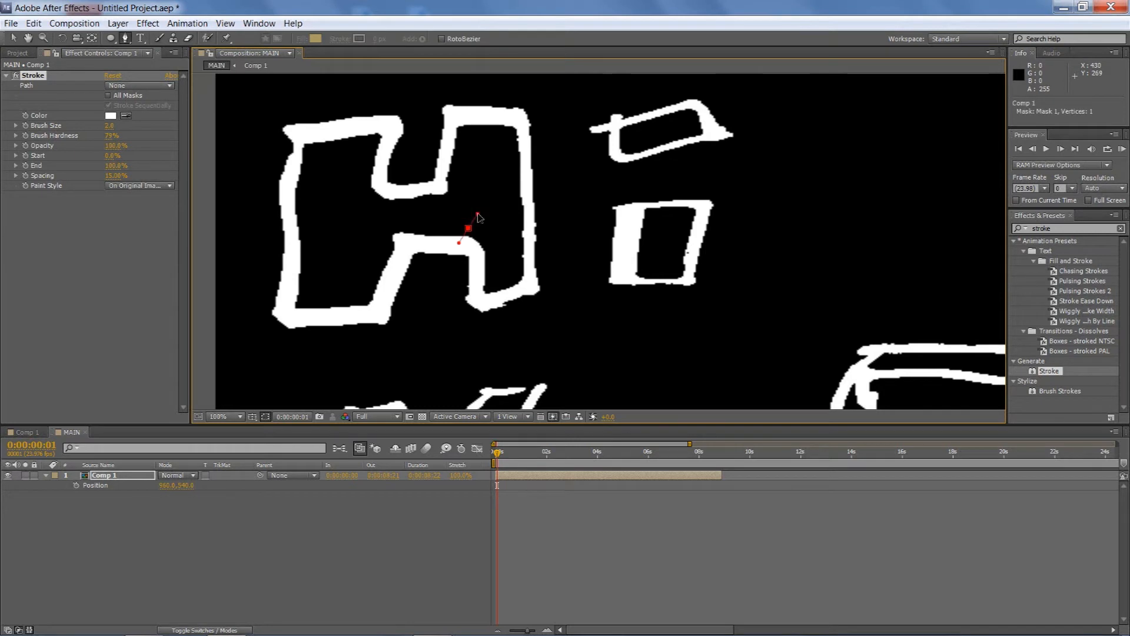
key("ctrl+z")
left_click(131, 476)
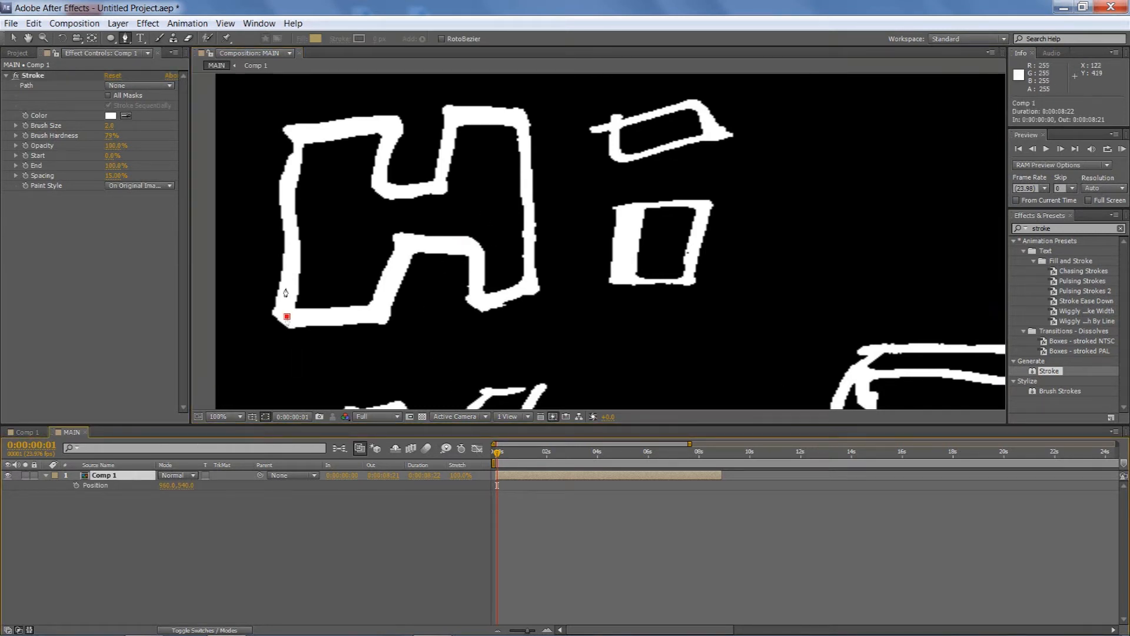
left_click(287, 316)
left_click(299, 135)
left_click(386, 124)
left_click(384, 181)
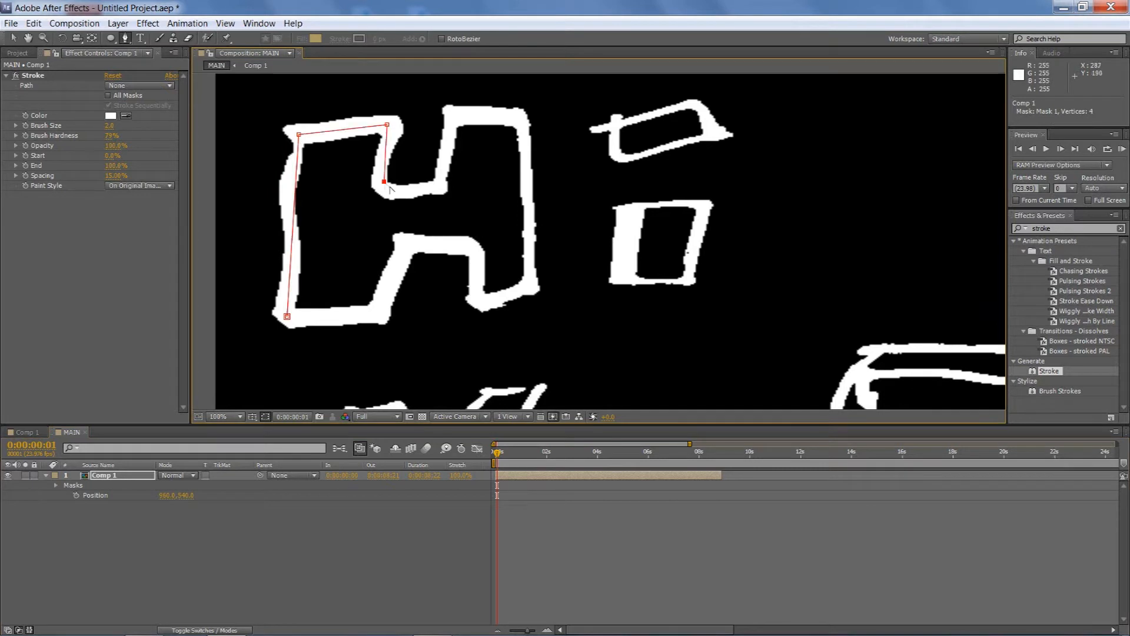
left_click(432, 187)
left_click(454, 112)
left_click(517, 122)
left_click(530, 287)
left_click(477, 306)
left_click(470, 248)
left_click(412, 244)
left_click(373, 314)
left_click(299, 317)
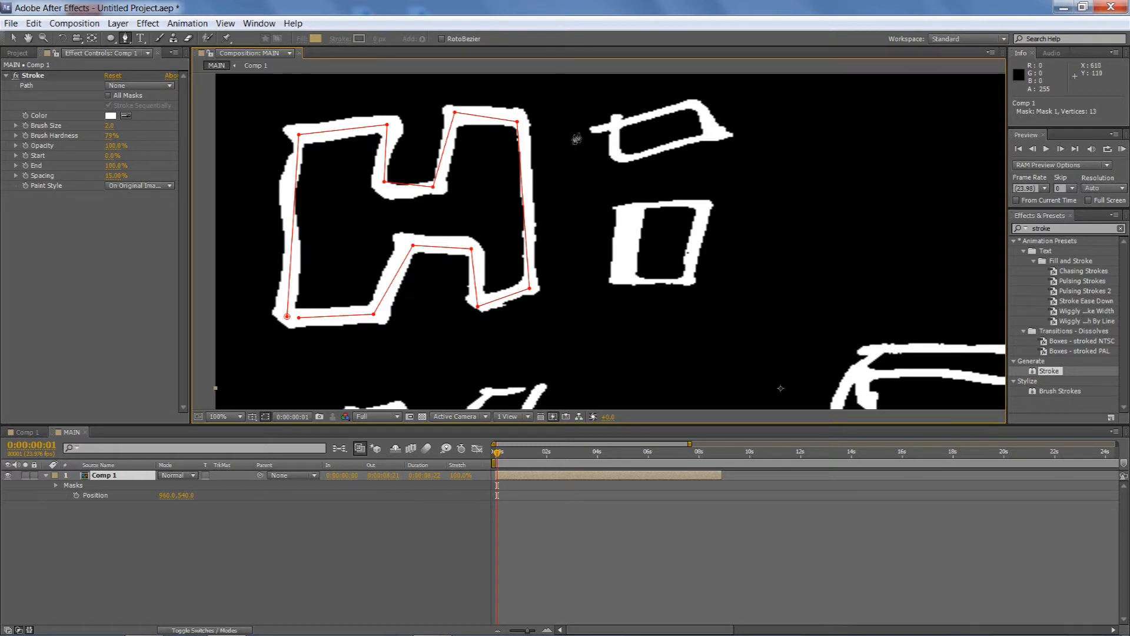
Trace the dot of the letter i with the Pen tool as a separate five-vertex mask path.
left_click(595, 129)
left_click(697, 107)
left_click(719, 129)
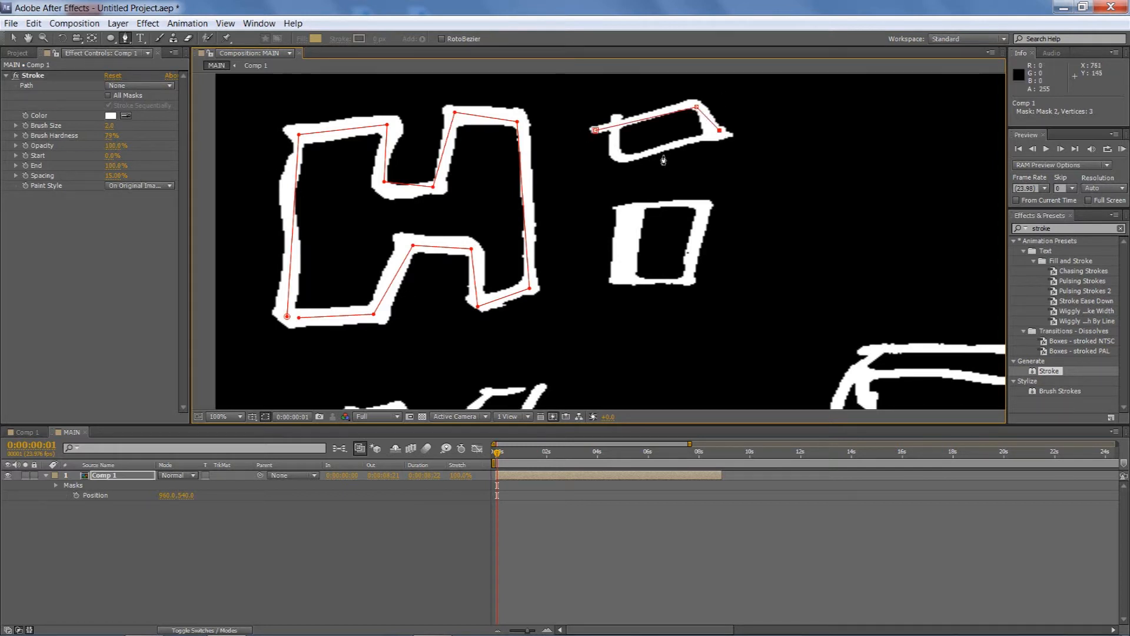
left_click(619, 159)
left_click(614, 118)
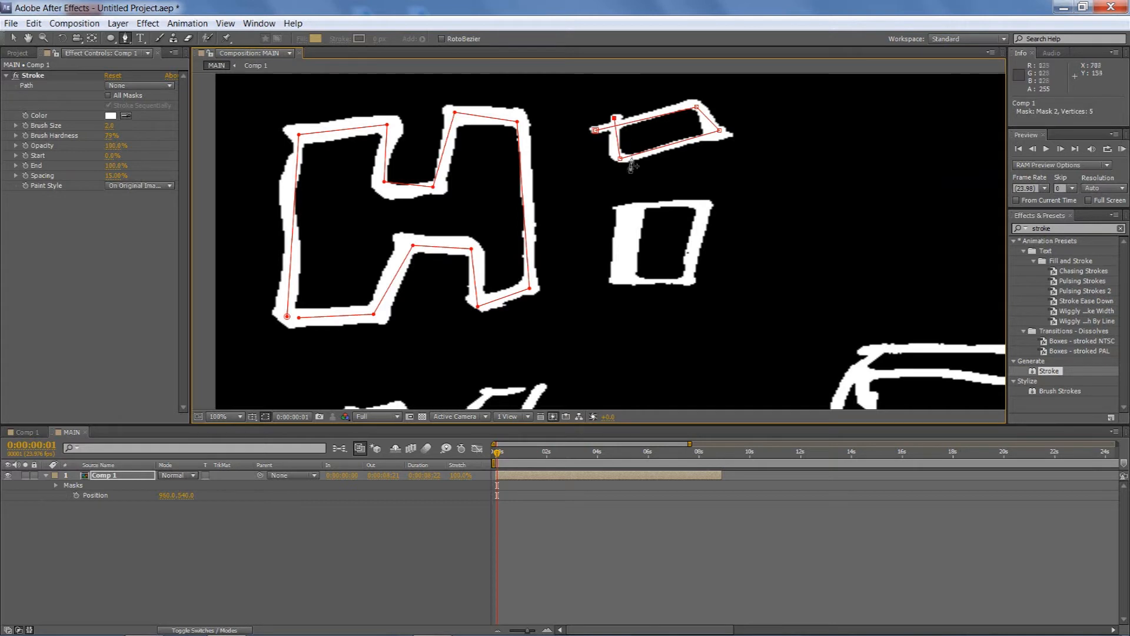
left_click(613, 210)
key("ctrl+z")
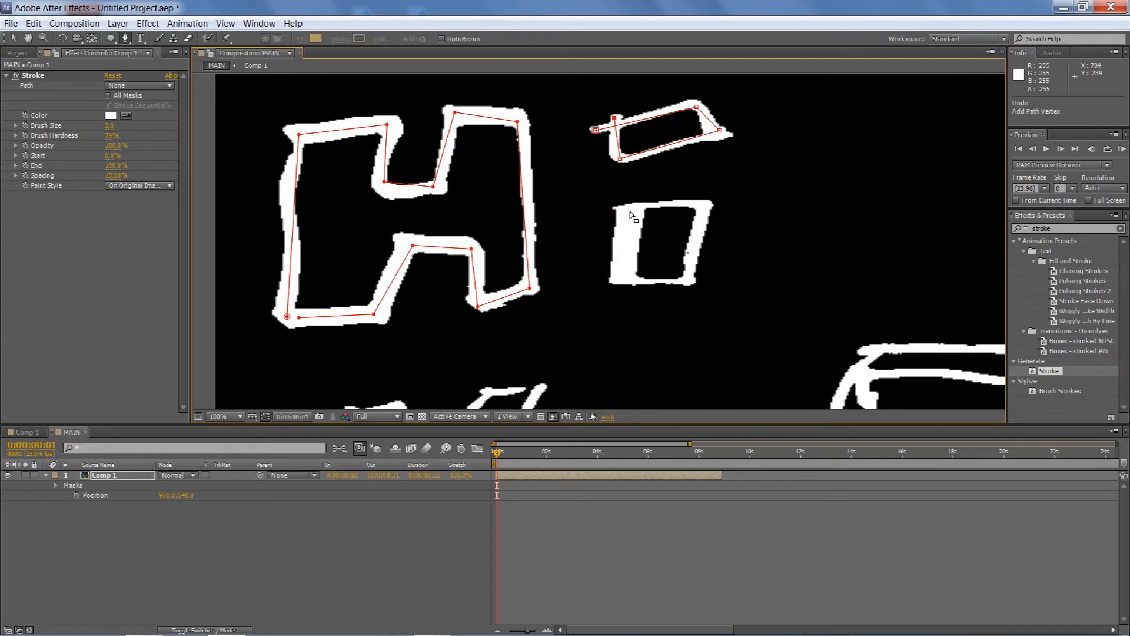
Trace the stem of the letter i as a separate open five-vertex mask path and deselect it.
left_click(625, 209)
left_click(706, 206)
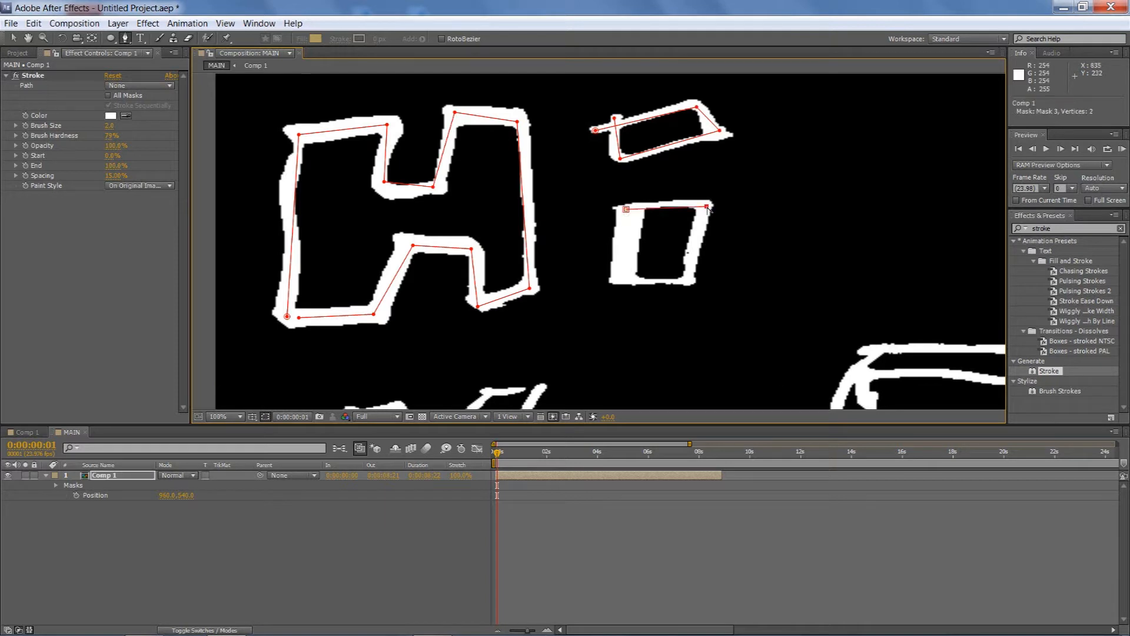
left_click(689, 280)
left_click(627, 275)
left_click(628, 217)
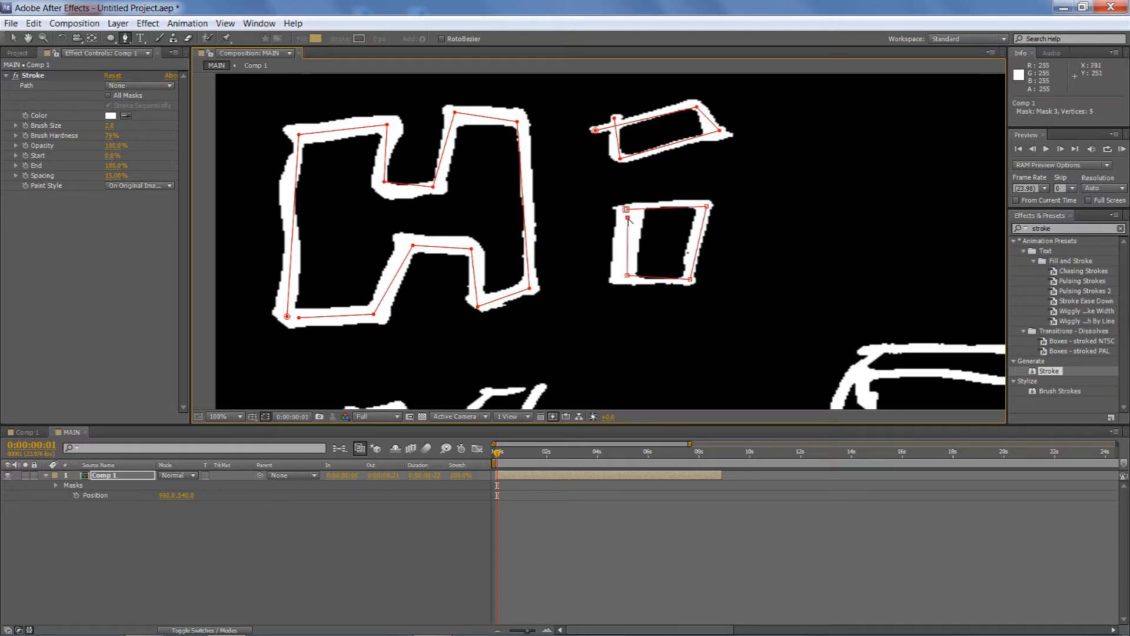
left_click(769, 277, "ctrl")
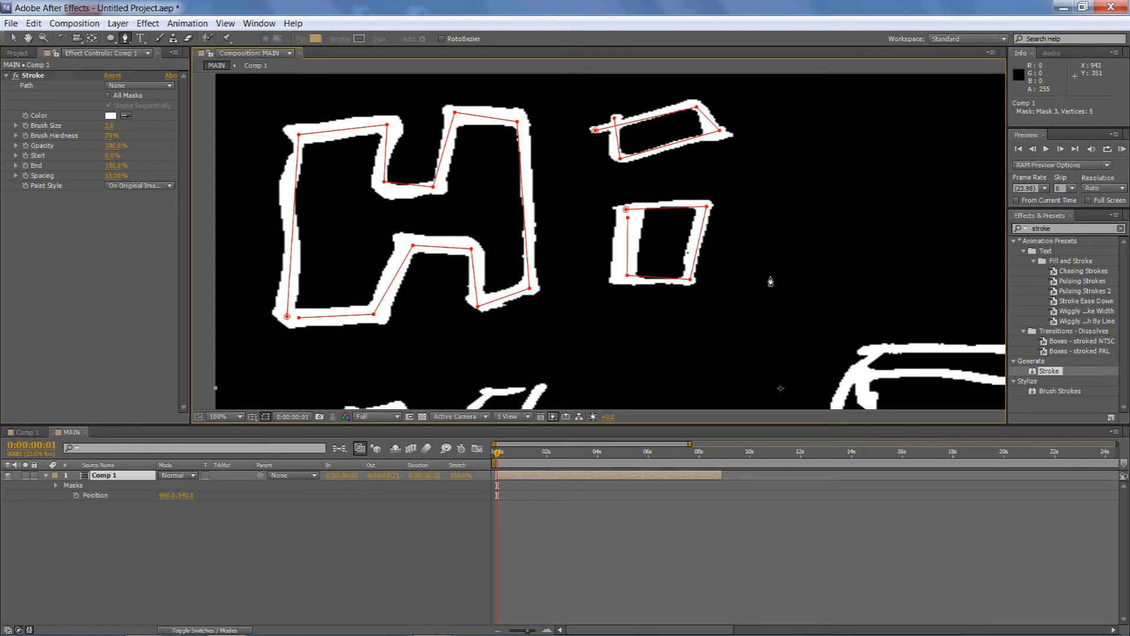
Trace the outline of the letter Y in "You" with the Pen tool as a mask path.
scroll(765, 278, "down", 5)
left_click(366, 195)
left_click(410, 254)
left_click(433, 393)
left_click(506, 395)
left_click(487, 261)
left_click(556, 171)
left_click(580, 167)
key("ctrl+z")
left_click(537, 171)
left_click(505, 172)
left_click(442, 231)
left_click(416, 191)
left_click(366, 194)
Trace the outer contour of the letter o in "You" as a mask path.
left_click(538, 301)
left_click(600, 269)
left_click(625, 271)
left_click(643, 284)
left_click(645, 306)
left_click(646, 337)
left_click(633, 356)
left_click(613, 363)
left_click(574, 370)
left_click(545, 365)
left_click(528, 313)
Trace the outline of the letter u in "You" as a mask path.
left_click(715, 339)
left_click(729, 342)
left_click(750, 332)
left_click(752, 305)
left_click(751, 282)
left_click(781, 275)
left_click(799, 371)
left_click(773, 373)
Trace the rounded box around "Tube" as a mask path and deselect it.
left_click(490, 149)
left_click(646, 145)
left_click(783, 150)
left_click(903, 198)
left_click(893, 291)
left_click(881, 393)
left_click(477, 400)
left_click(456, 300)
left_click(459, 242)
left_click(488, 157)
key("ctrl+shift+a")
Trace the outline of the letter T in "Tube" as a mask path.
left_click(492, 172)
left_click(651, 177)
left_click(642, 206)
left_click(599, 212)
left_click(586, 342)
Trace the outline of the letter u in "Tube" as a mask path and deselect it.
left_click(634, 252)
left_click(674, 246)
left_click(667, 282)
left_click(689, 300)
left_click(706, 308)
left_click(719, 283)
left_click(725, 246)
left_click(760, 254)
left_click(795, 230, "ctrl")
Trace the outline of the letter b in "Tube" as a mask path.
left_click(772, 195)
left_click(813, 190)
left_click(796, 303)
left_click(819, 310)
left_click(825, 328)
left_click(821, 352)
left_click(805, 361)
Trace the letter e in "Tube" as a mask path.
left_click(838, 310)
left_click(853, 305)
left_click(877, 309)
left_click(878, 320)
left_click(849, 317)
left_click(843, 327)
left_click(843, 339)
left_click(853, 348)
Examine the traced mask paths across the whole frame and the list of masks on the Comp 1 layer.
key("h")
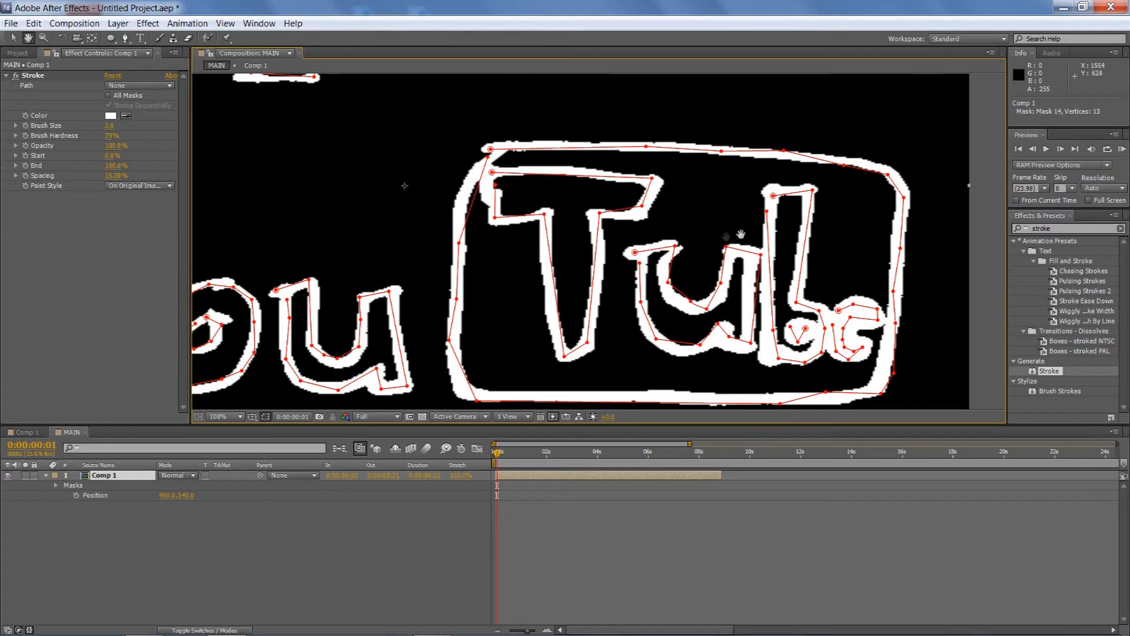
left_click_drag(718, 238, 808, 207)
scroll(708, 218, "down", 2)
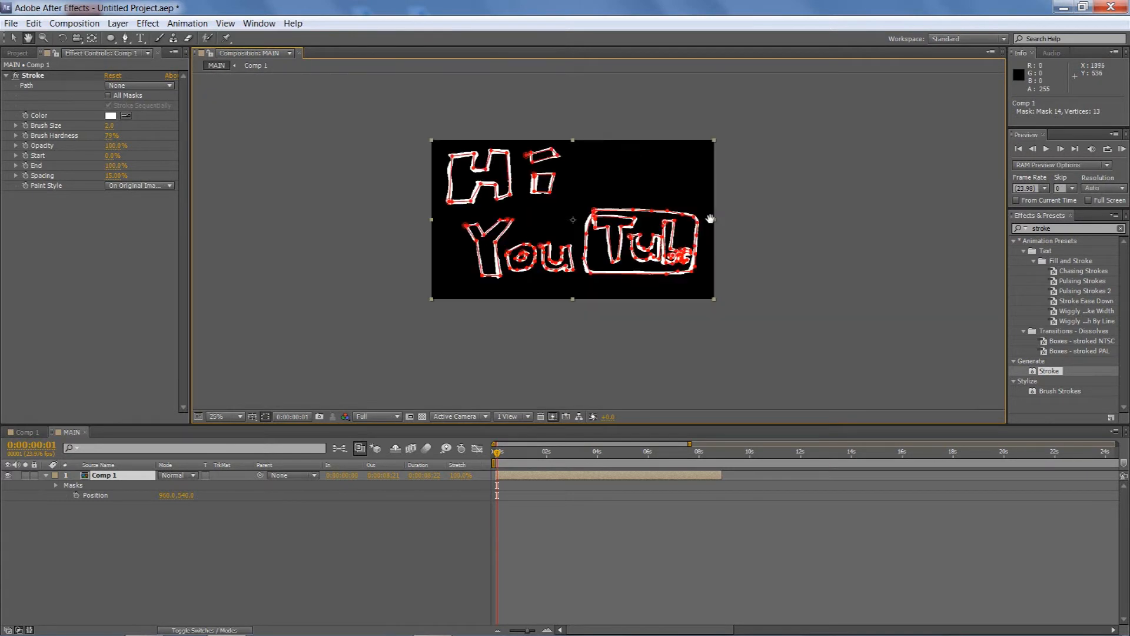
scroll(711, 218, "up", 2)
left_click_drag(572, 154, 586, 192)
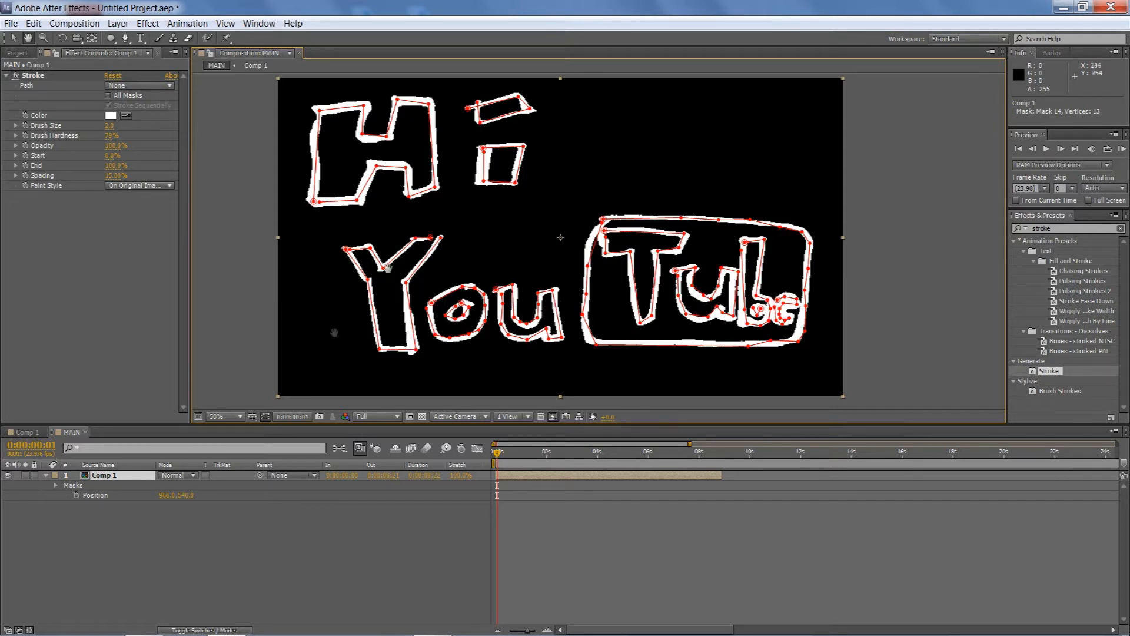
left_click(229, 419)
left_click(281, 207)
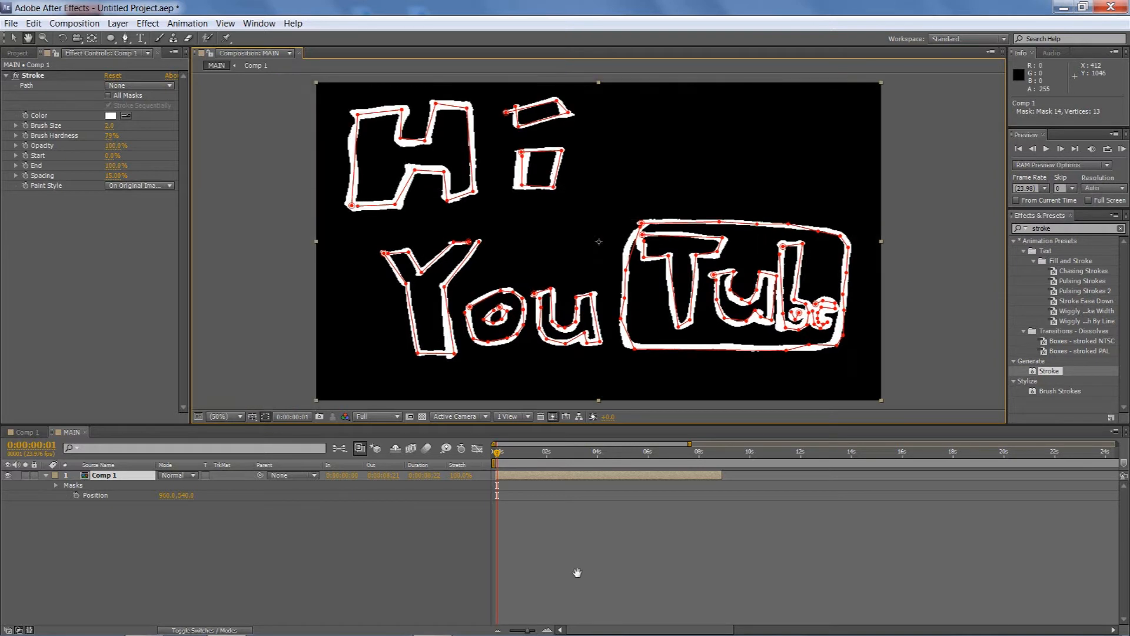
left_click(20, 40)
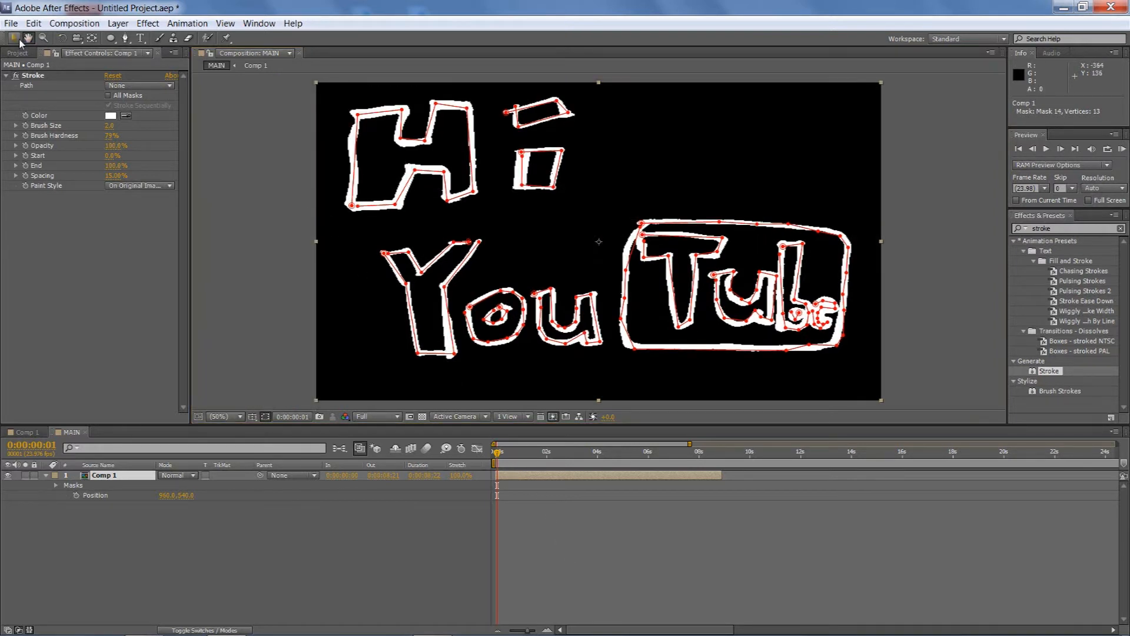
left_click(57, 486)
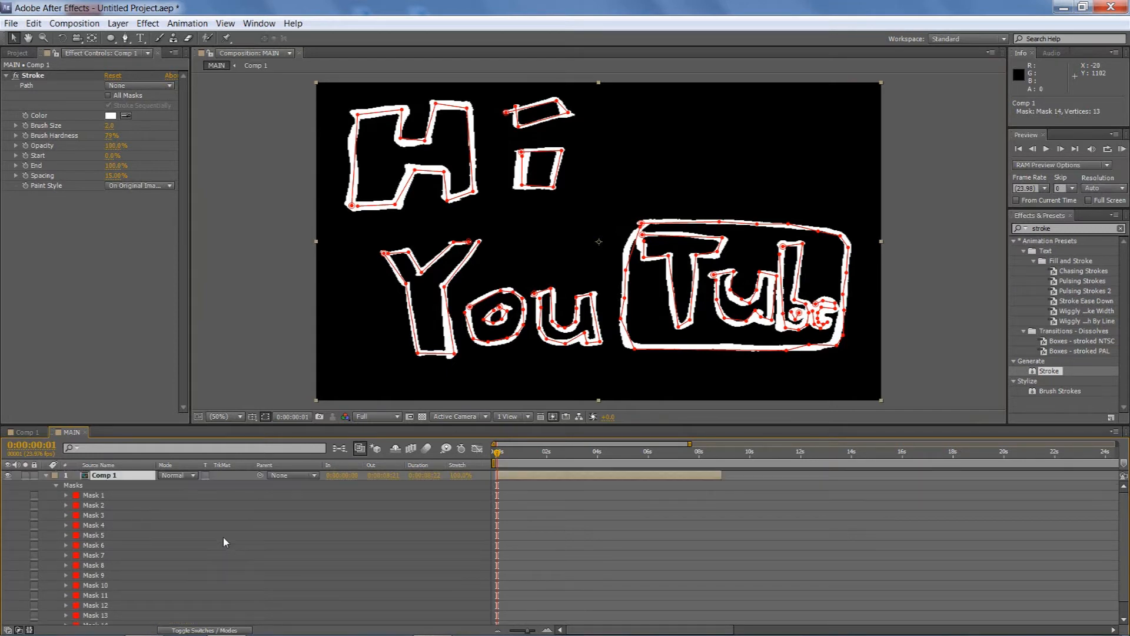
scroll(225, 535, "down", 1)
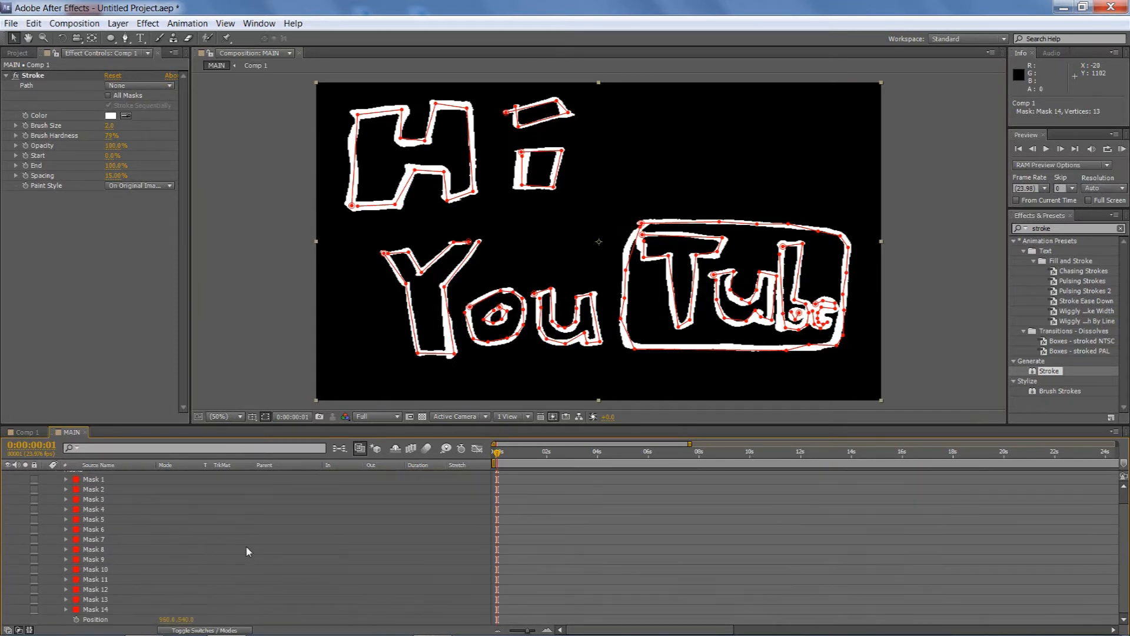
scroll(248, 551, "up", 1)
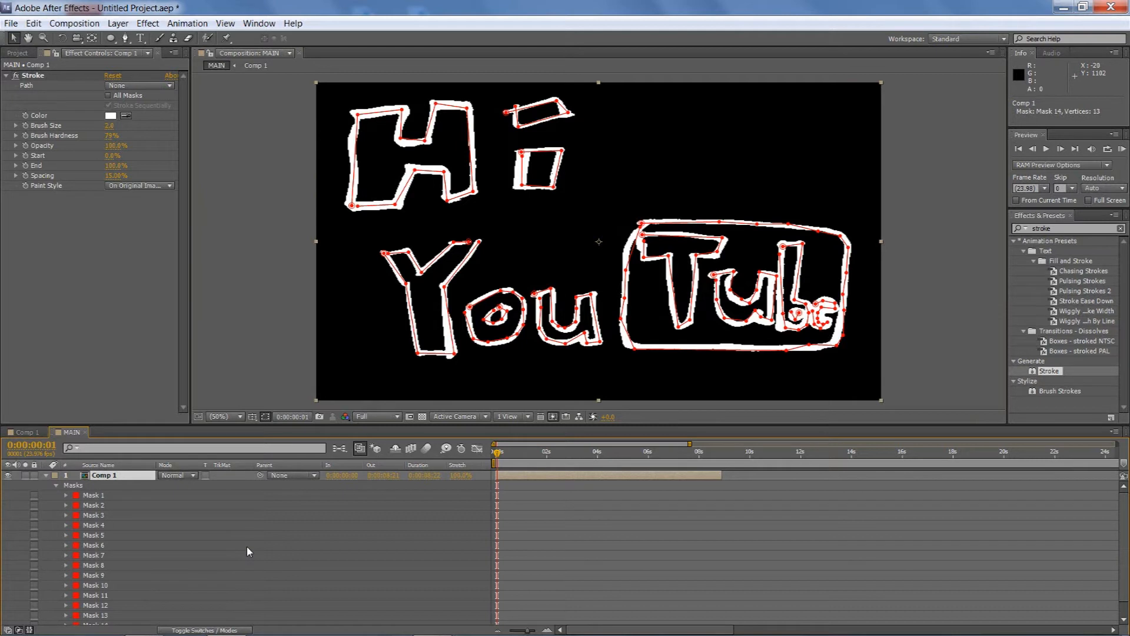
left_click(46, 475)
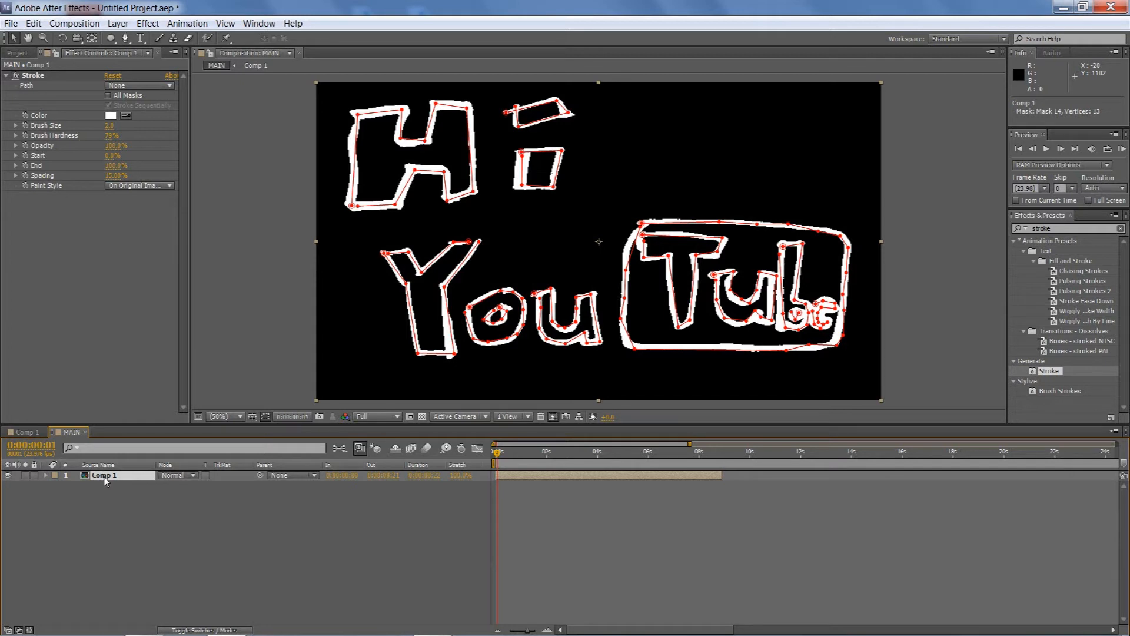
Make the Stroke effect use All Masks and set its Paint Style to Reveal Original Image.
left_click(153, 87)
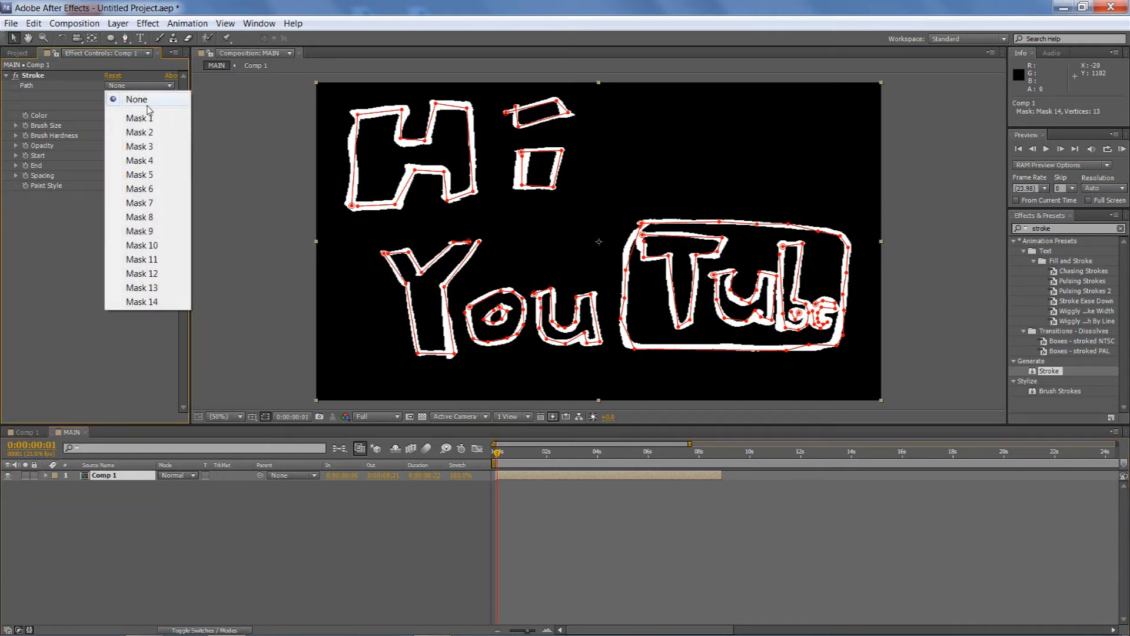
left_click(71, 105)
left_click(108, 95)
left_click(139, 185)
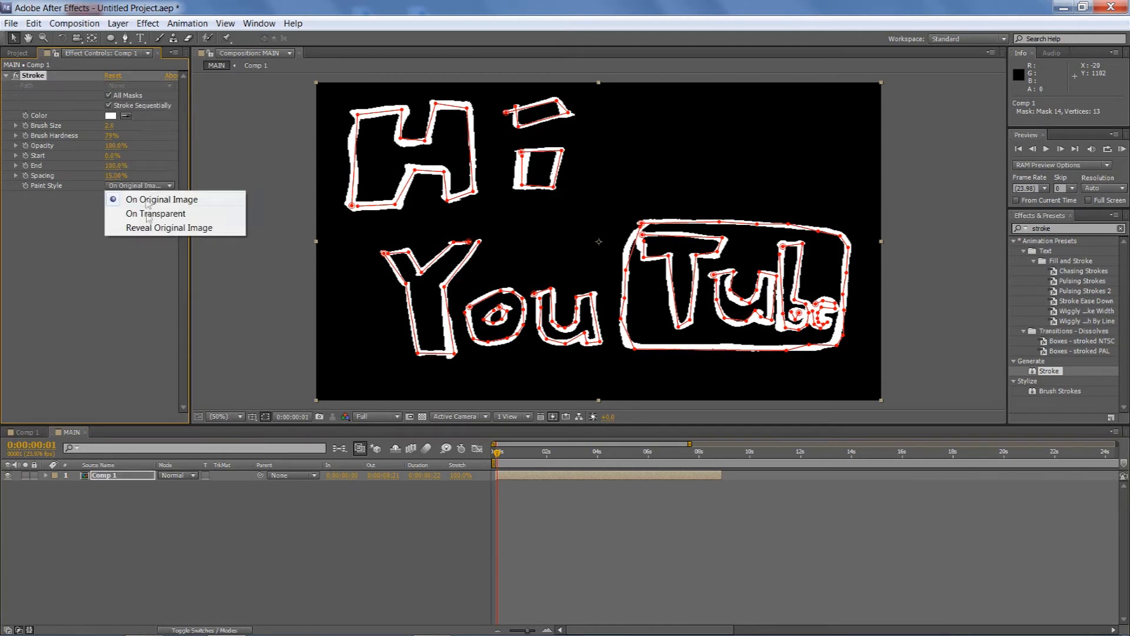
left_click(150, 228)
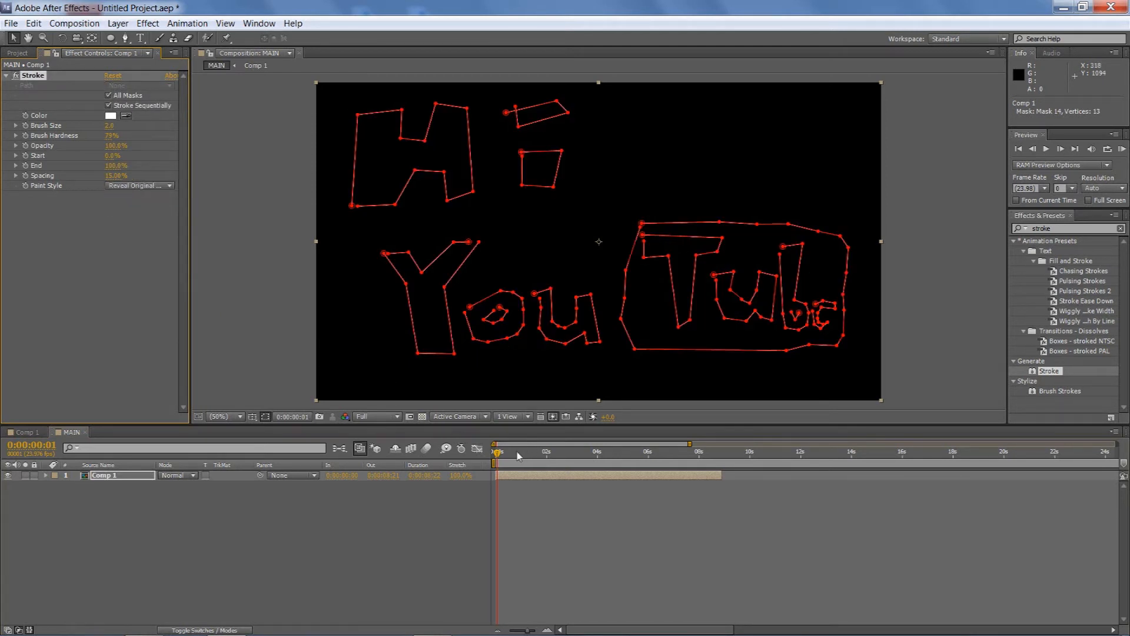
Keyframe the Stroke effect's End value from 0% at the composition start to 100% at 0:00:01:04.
left_click_drag(497, 455, 515, 455)
left_click(471, 460)
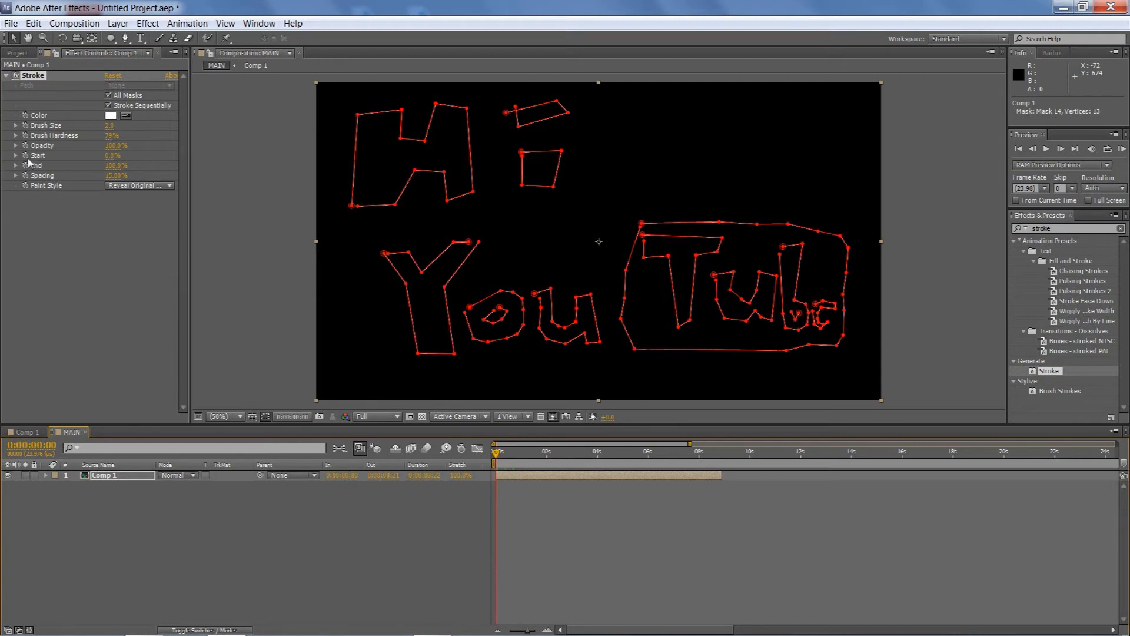
left_click_drag(107, 169, 23, 166)
left_click(25, 166)
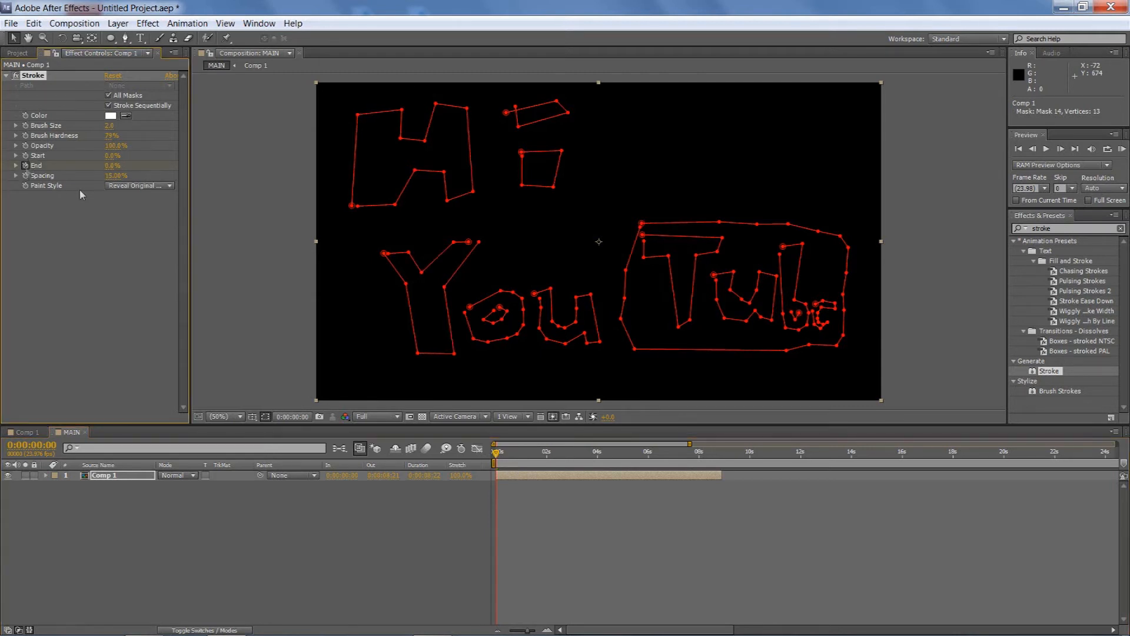
left_click_drag(498, 454, 525, 454)
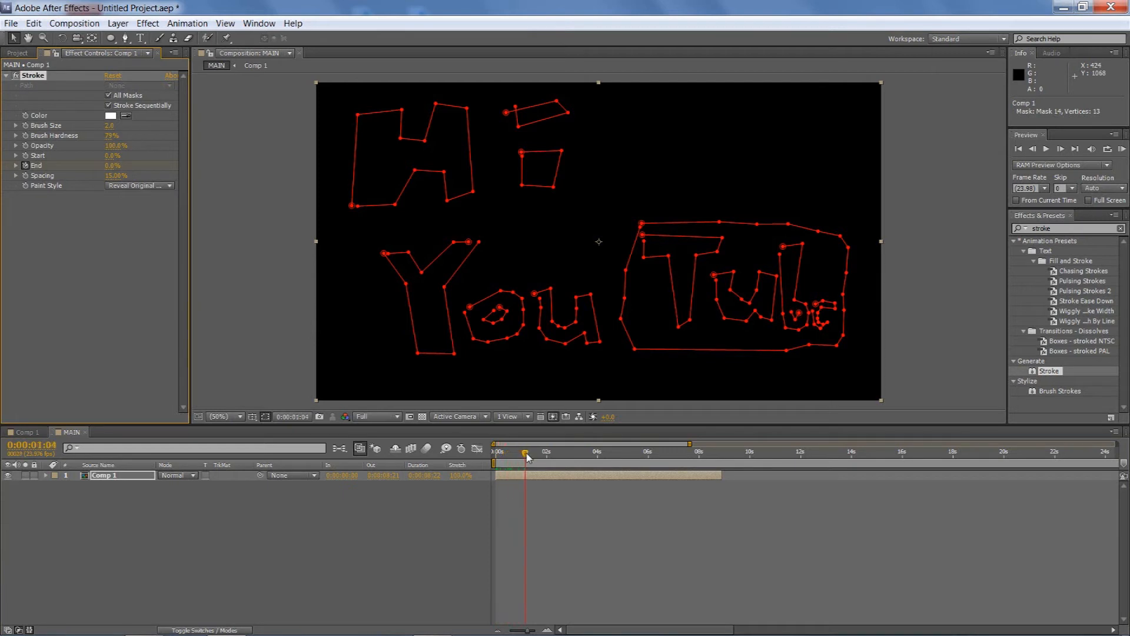
left_click_drag(115, 167, 305, 193)
Increase the Stroke effect's Brush Size to 50 so the reveal covers the full width of the drawn lines.
mouse_move(525, 454)
left_mouse_down()
mouse_move(501, 457)
mouse_move(510, 465)
left_mouse_up()
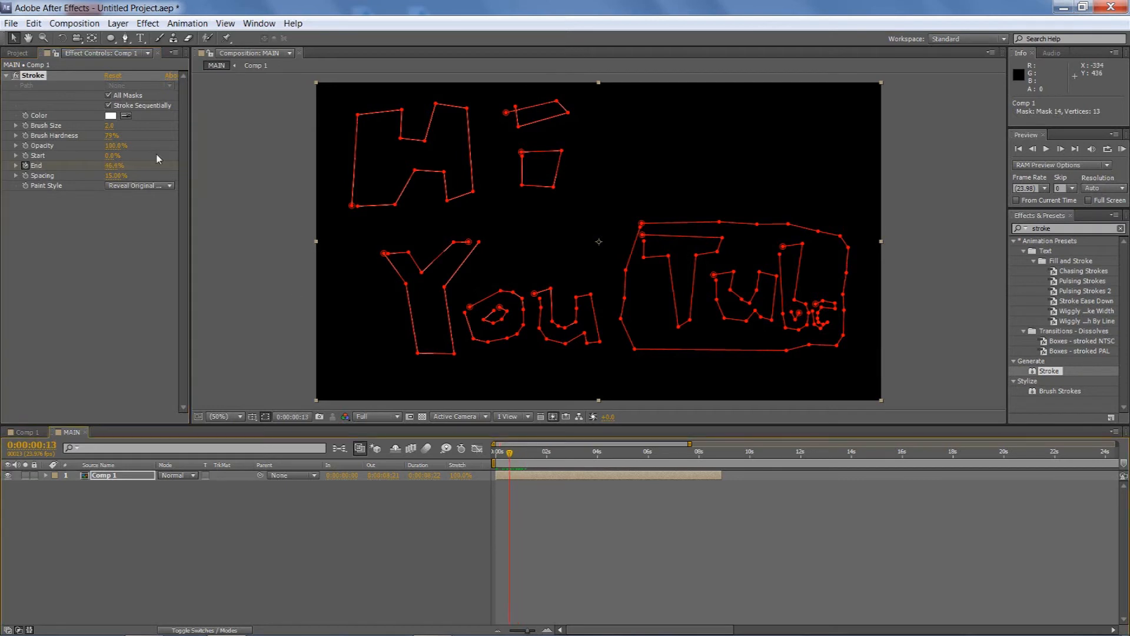
mouse_move(115, 129)
left_mouse_down()
mouse_move(273, 174)
mouse_move(485, 189)
left_mouse_up()
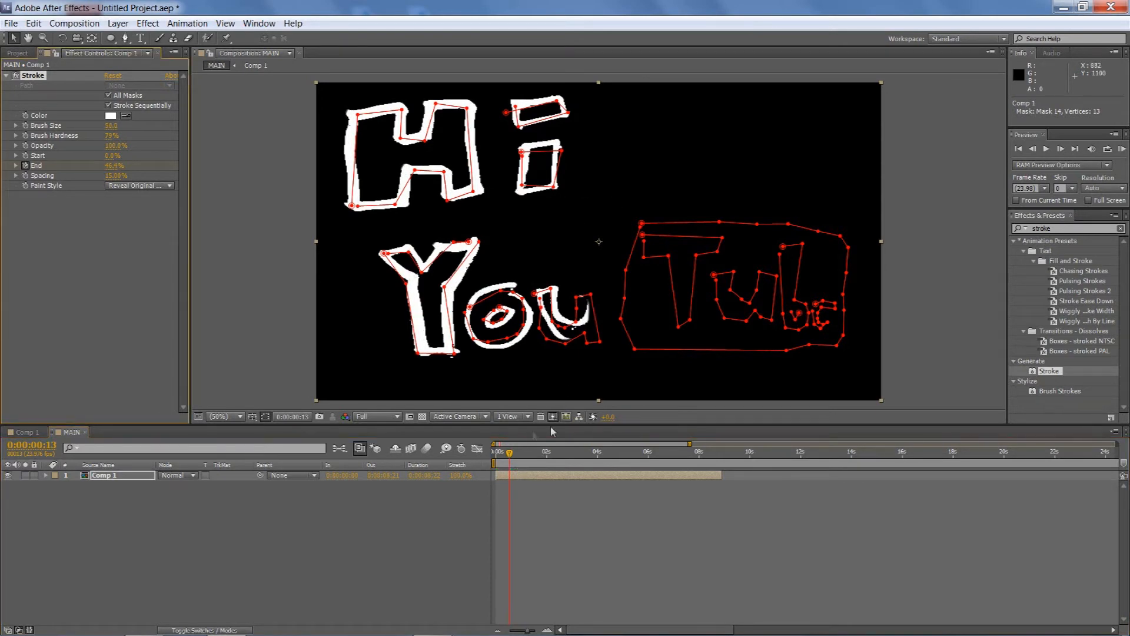
Preview the stroke reveal from the composition start and check how the lettering is drawn on.
mouse_move(510, 458)
left_mouse_down()
mouse_move(500, 458)
mouse_move(529, 458)
mouse_move(485, 457)
mouse_move(527, 461)
mouse_move(496, 459)
left_mouse_up()
left_click(222, 271)
right_click(563, 382)
mouse_move(589, 429)
left_click(771, 429)
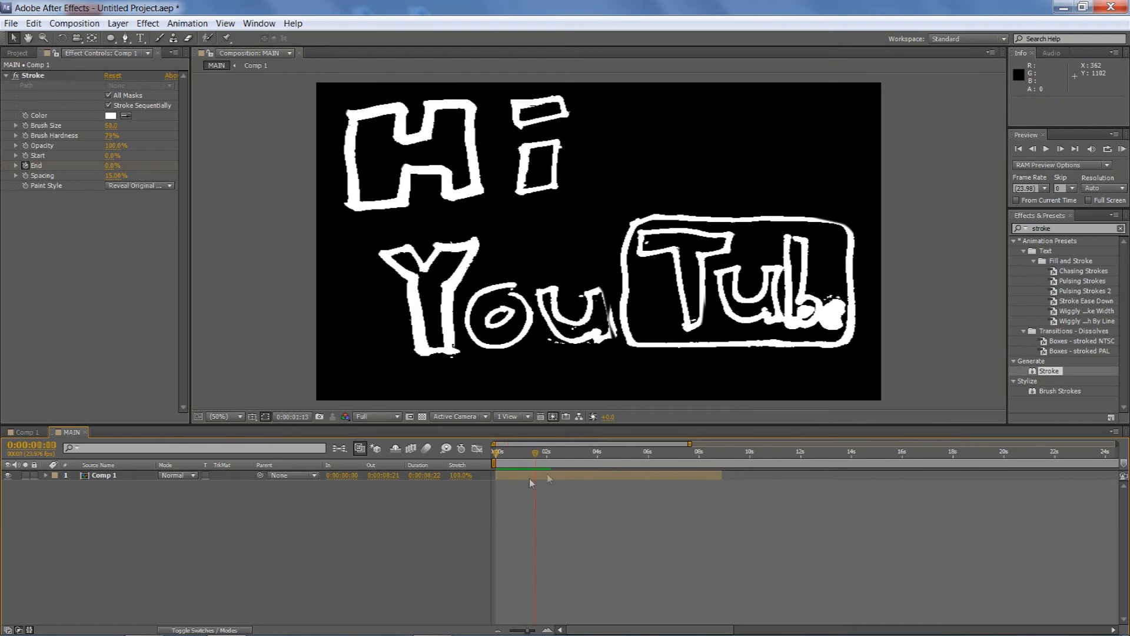
left_click(502, 456)
left_click_drag(502, 459, 375, 505)
left_click_drag(497, 455, 544, 461)
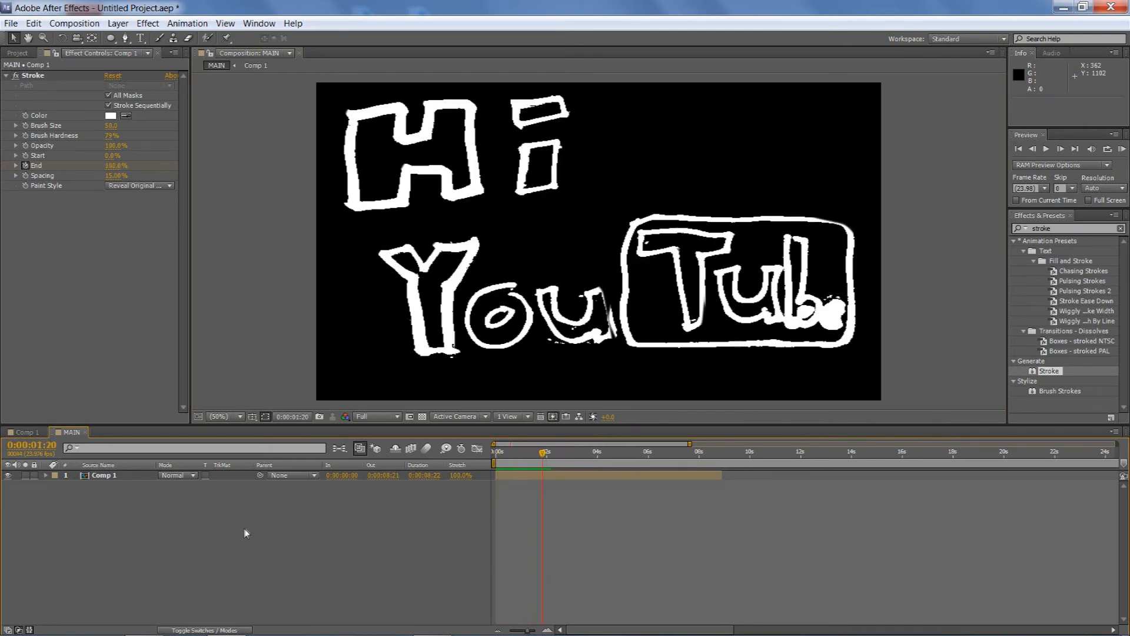
Create a comp-sized solid in bright blue (007EFF) and place it beneath the Comp 1 layer.
left_click(118, 23)
left_click(59, 443)
left_click(114, 475)
left_click(147, 23)
mouse_move(119, 23)
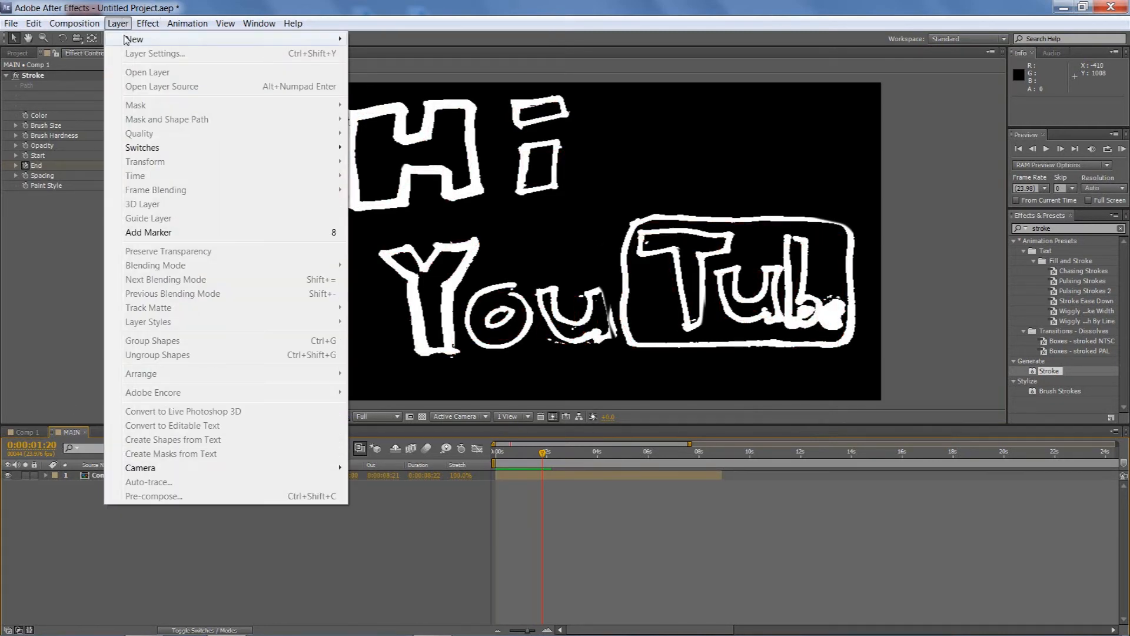
left_click(383, 61)
left_click(558, 395)
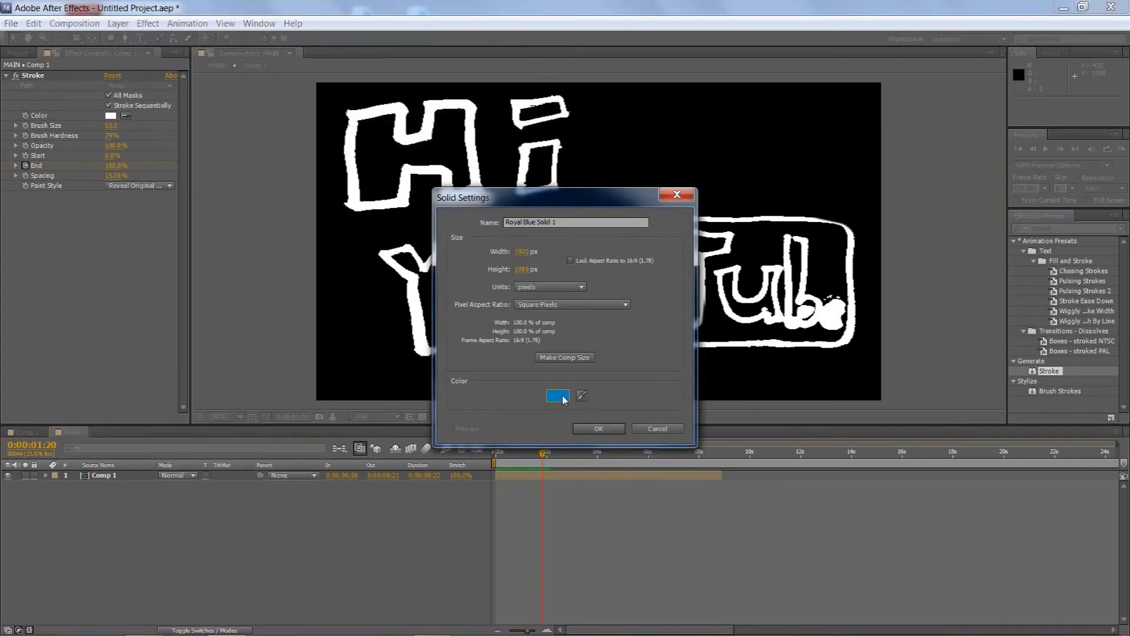
left_click_drag(789, 417, 789, 422)
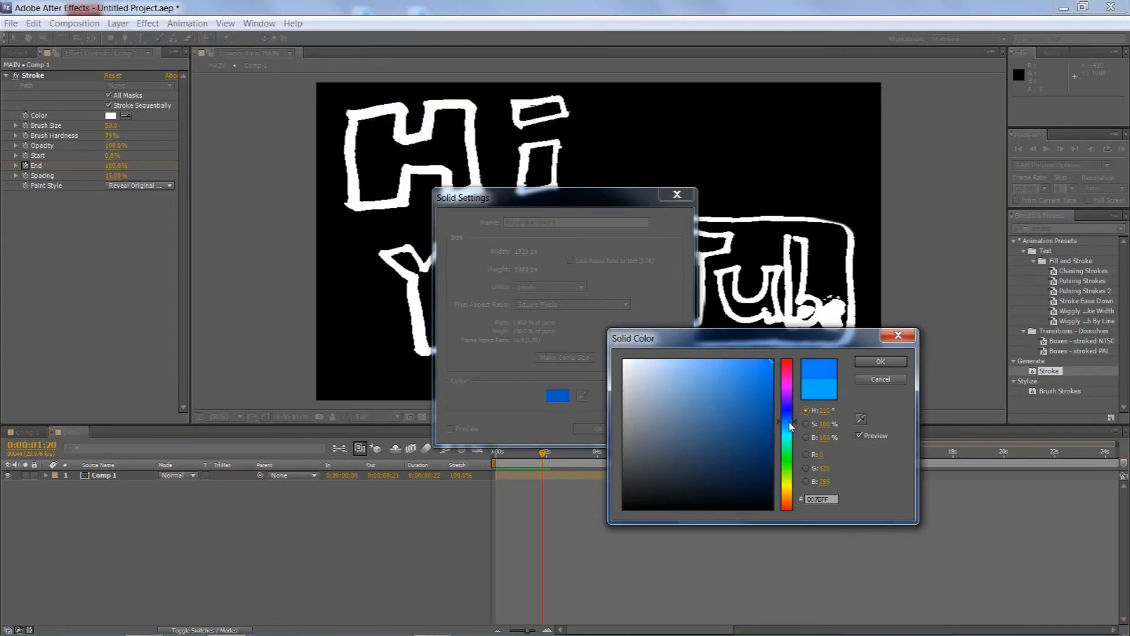
left_click(880, 361)
left_click(598, 428)
left_click_drag(111, 475, 118, 494)
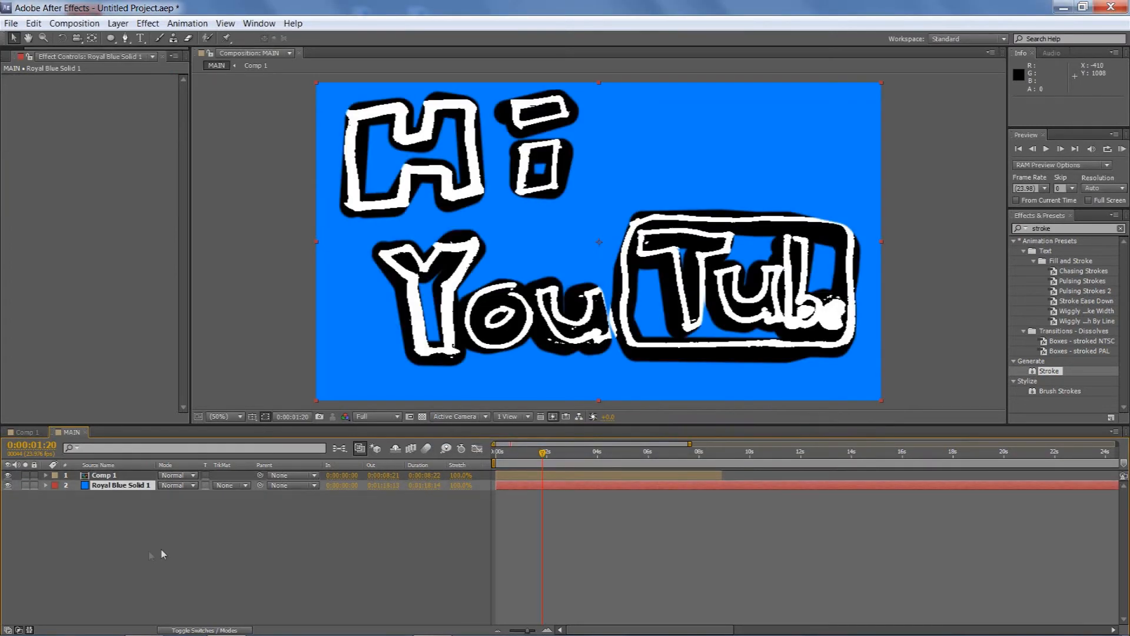
Slightly reduce the Stroke effect's Brush Size on the Comp 1 layer.
left_click(119, 477)
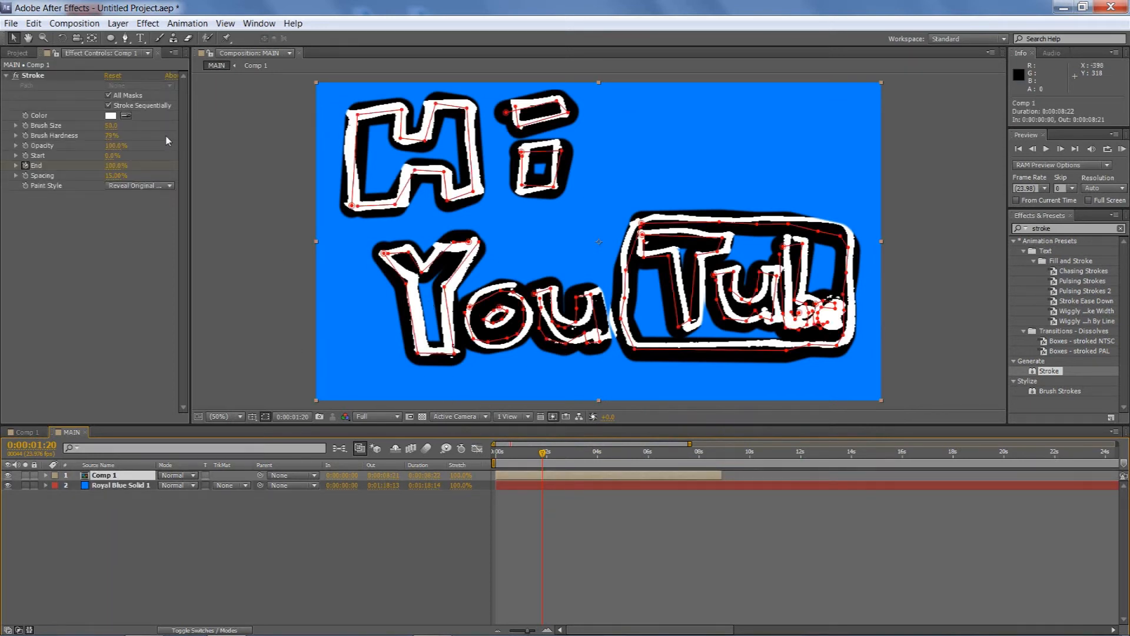
left_click_drag(116, 129, 37, 127)
mouse_move(2, 175)
left_mouse_down()
mouse_move(2, 283)
mouse_move(3, 25)
left_mouse_up()
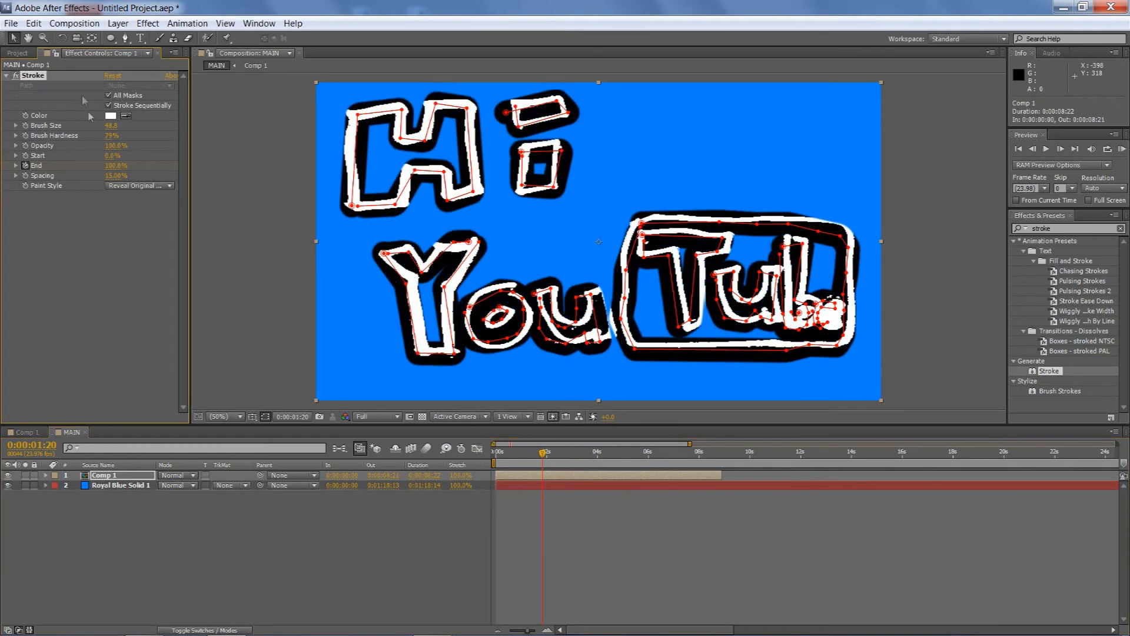
Set the Comp 1 layer's blending mode to Screen and check the lettering over the blue background.
left_click(131, 474)
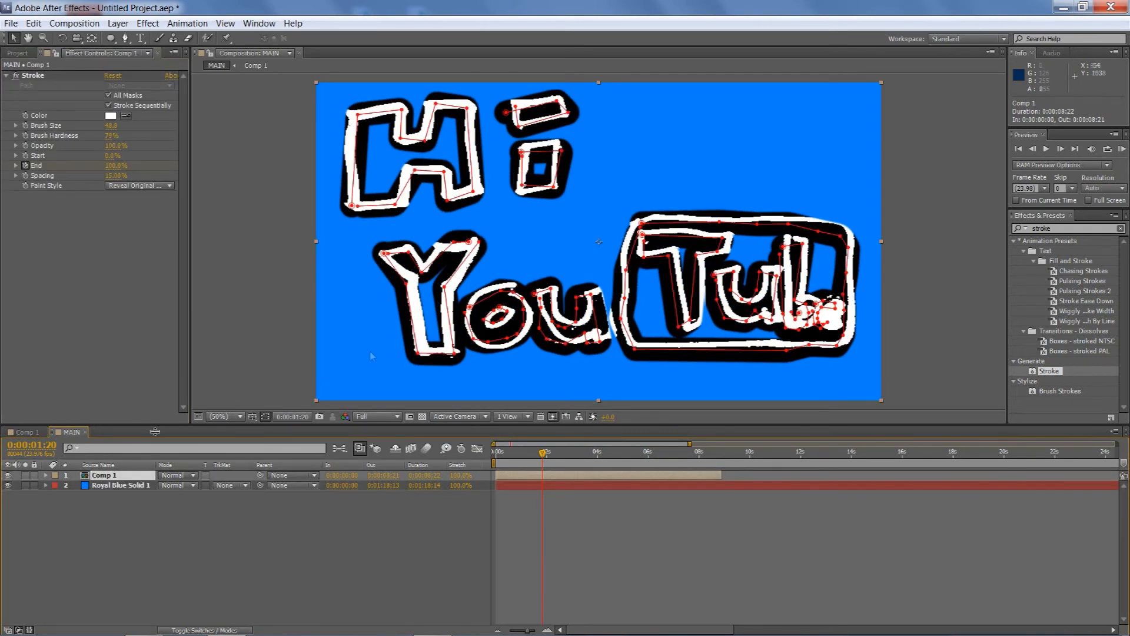
left_click(193, 475)
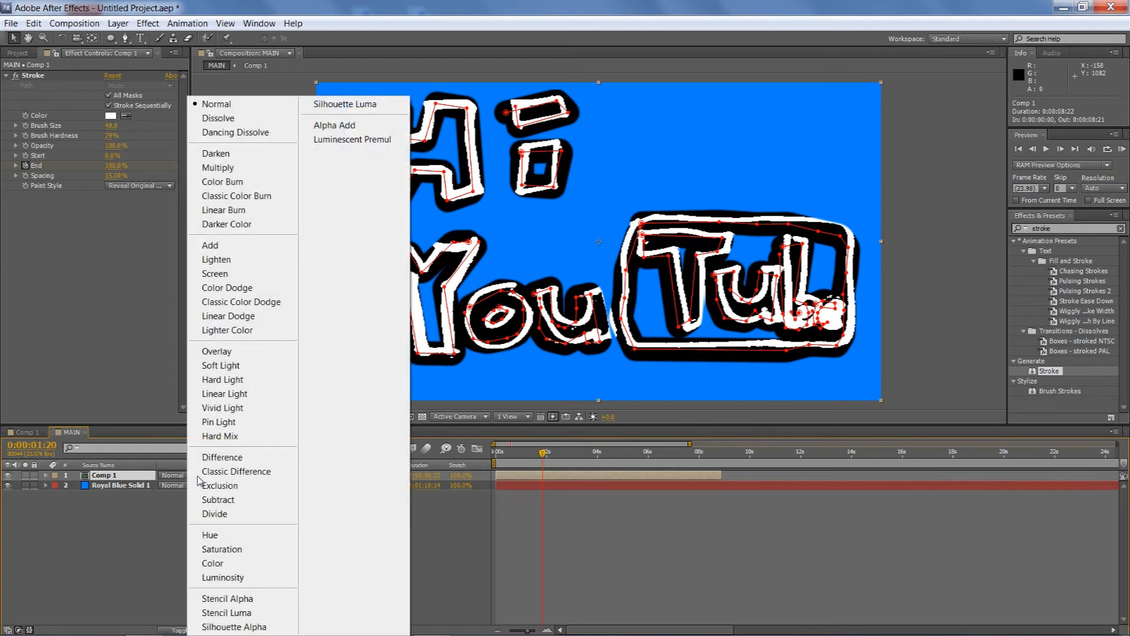
left_click(252, 272)
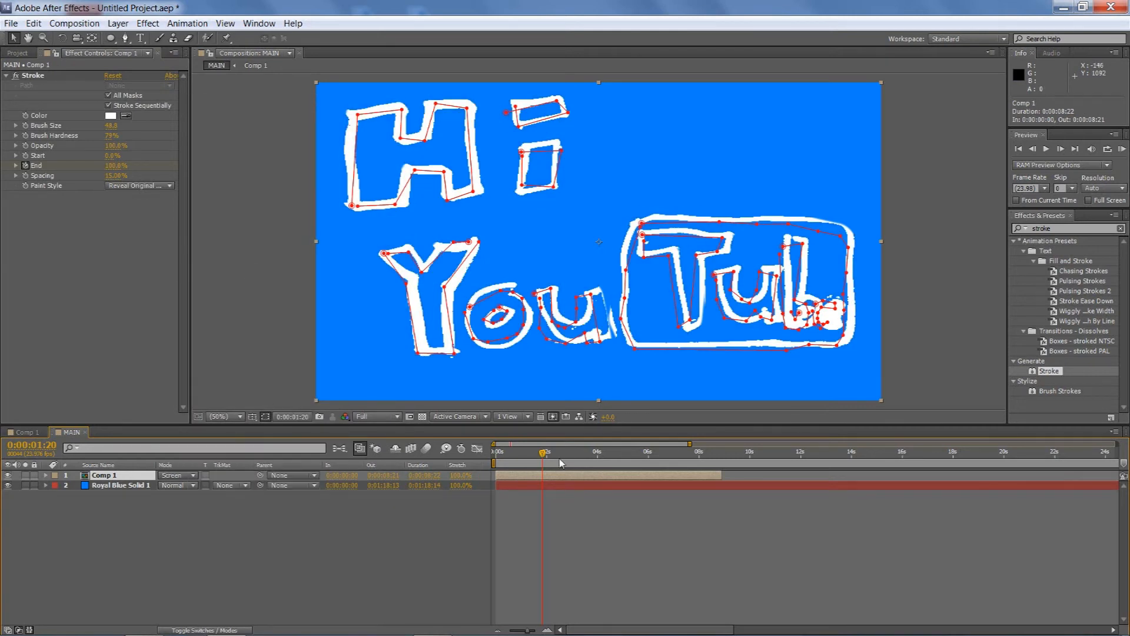
mouse_move(535, 457)
left_mouse_down()
mouse_move(515, 458)
mouse_move(547, 460)
left_mouse_up()
Create a dark blue solid (0032A3) and place it between Comp 1 and the bright blue solid.
left_click(130, 486)
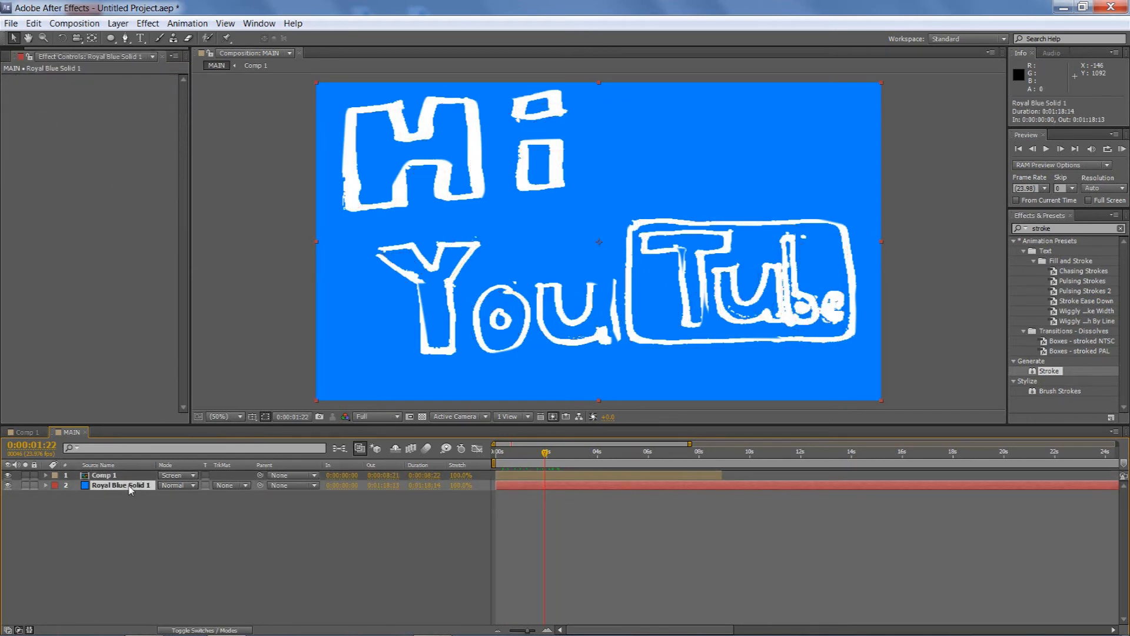
left_click(118, 23)
mouse_move(177, 39)
left_click(388, 56)
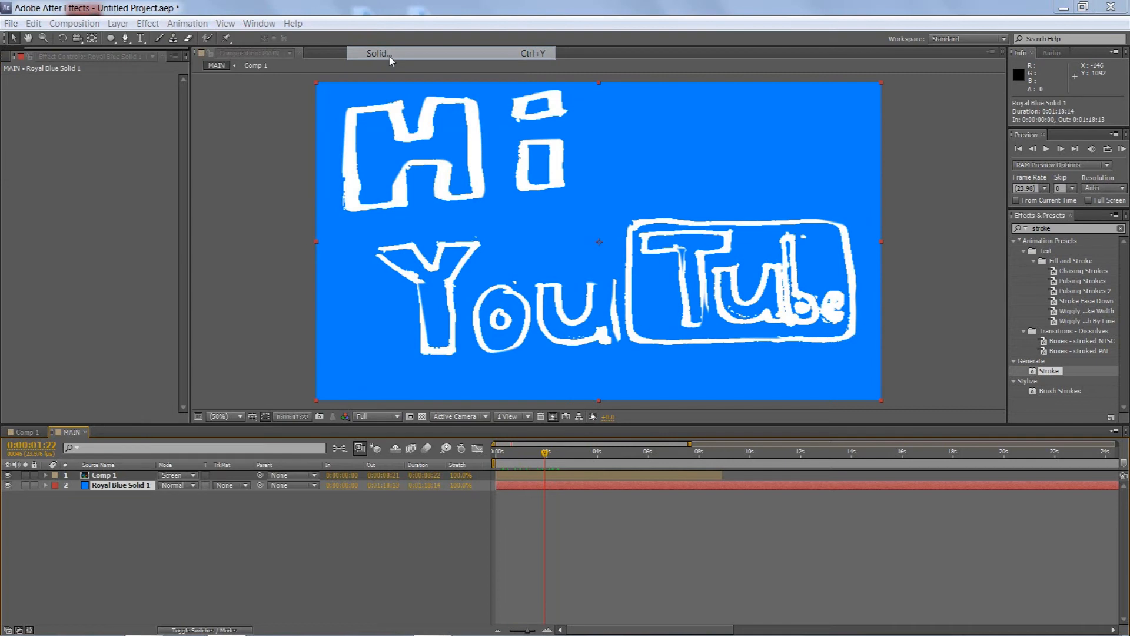
left_click(583, 397)
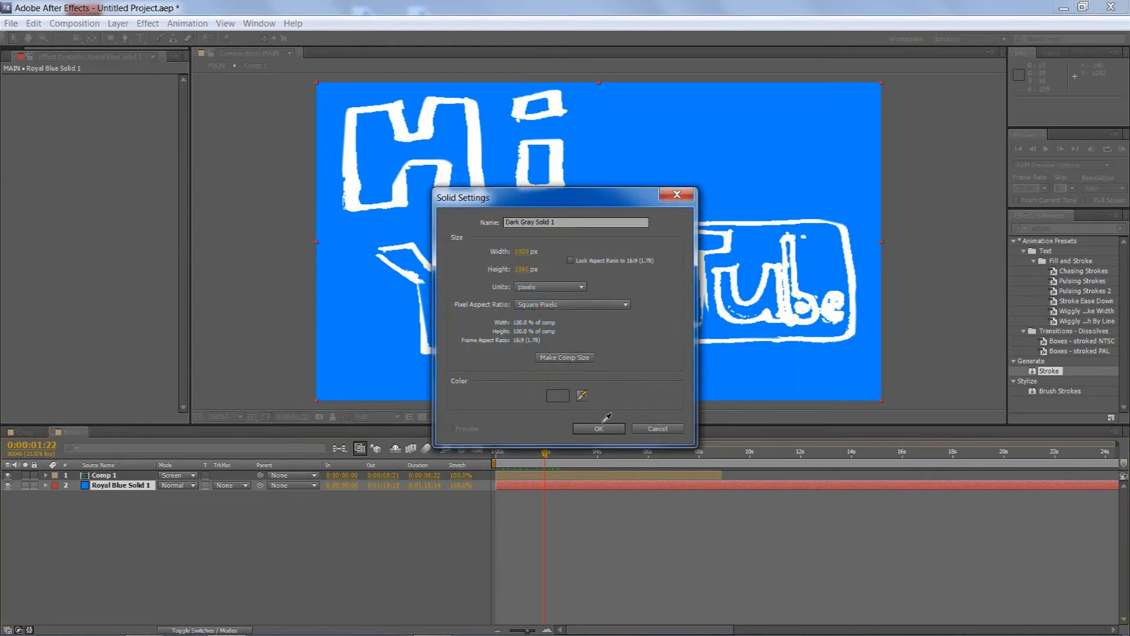
left_click(565, 394)
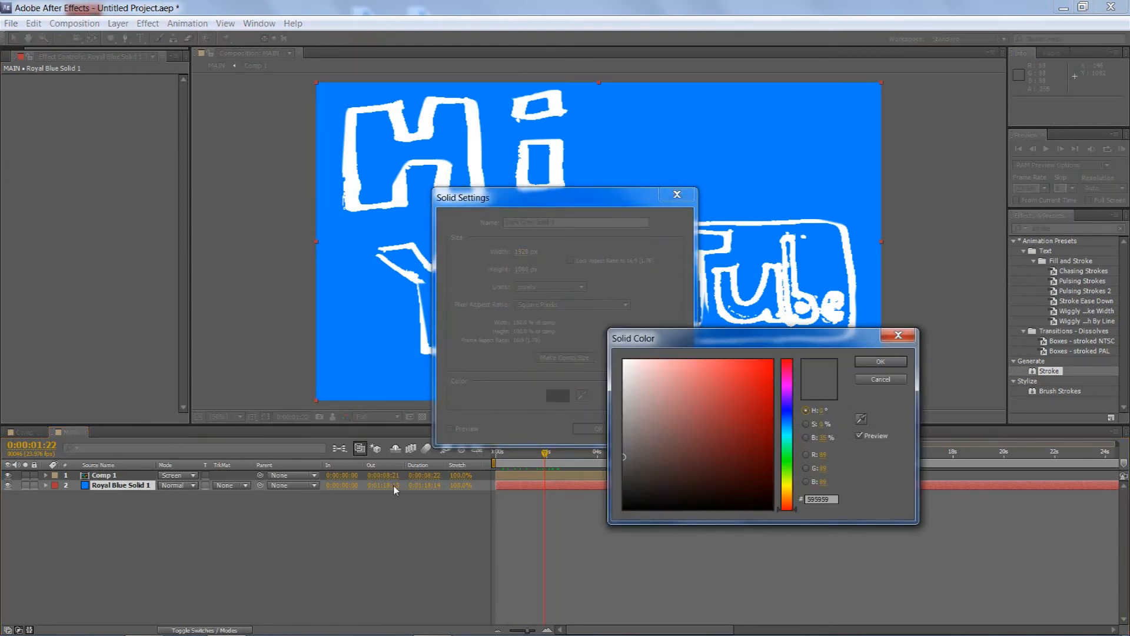
left_click(787, 410)
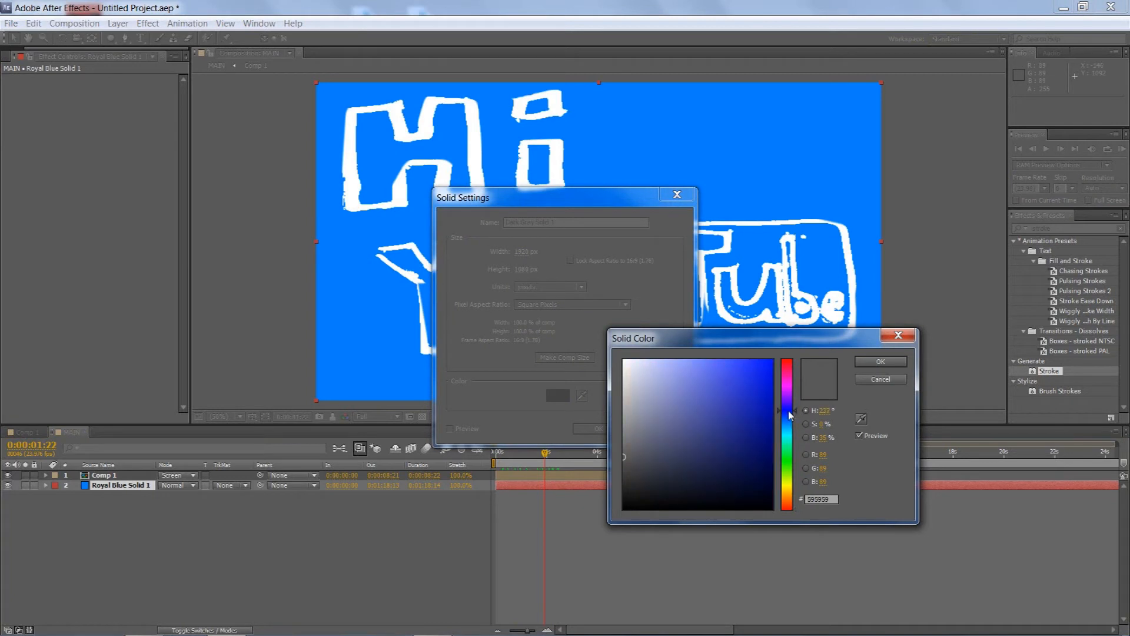
left_click_drag(769, 392, 802, 365)
left_click_drag(788, 408, 788, 416)
left_click(765, 394)
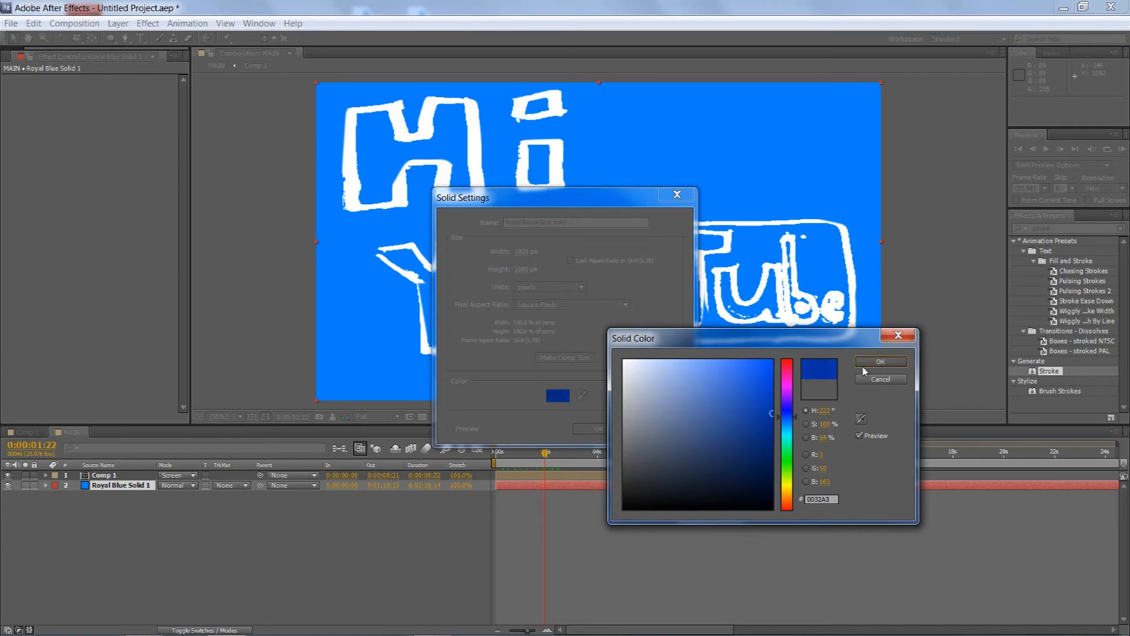
left_click(880, 361)
left_click(598, 427)
left_click_drag(139, 475, 137, 492)
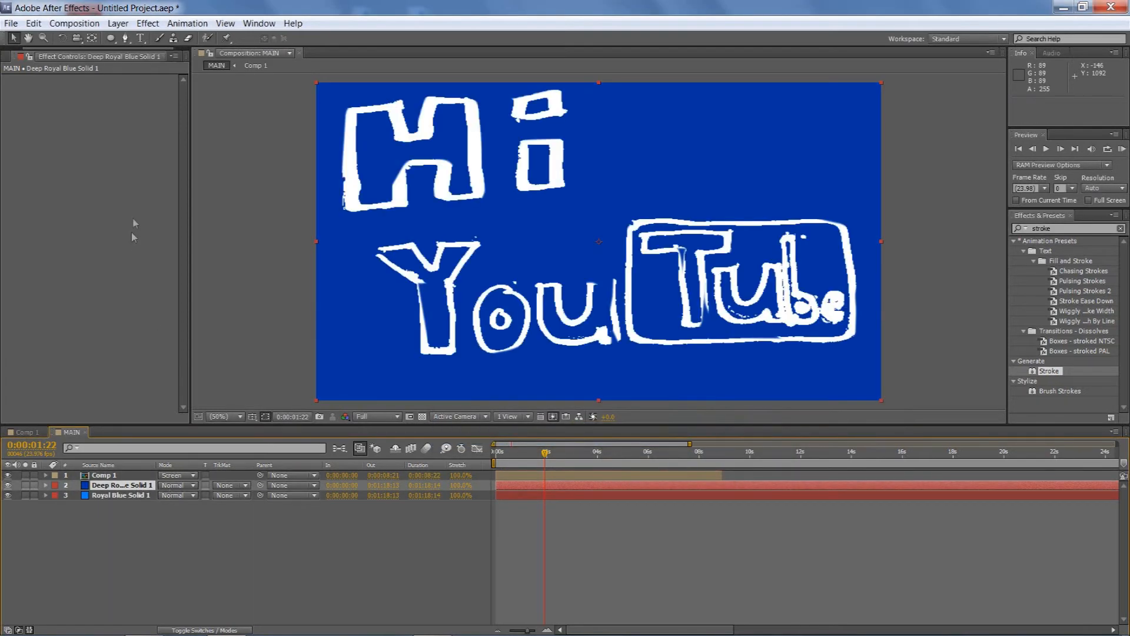
Add a full-frame elliptical mask to the dark blue solid, set it to Subtract, and feather it into a soft vignette.
double_click(110, 38)
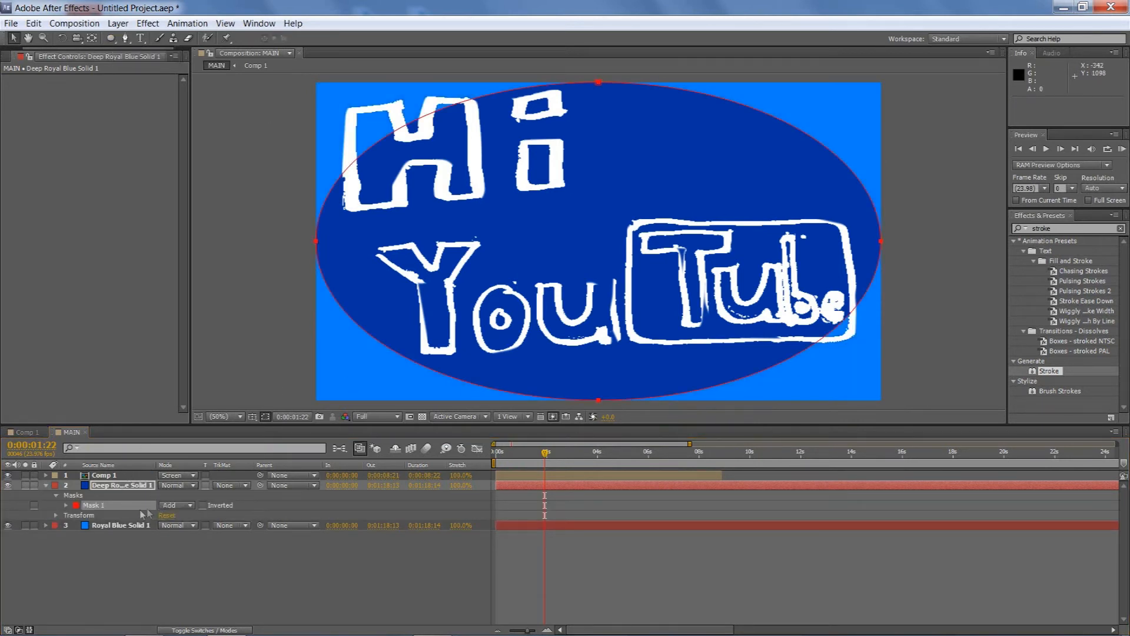
left_click(171, 505)
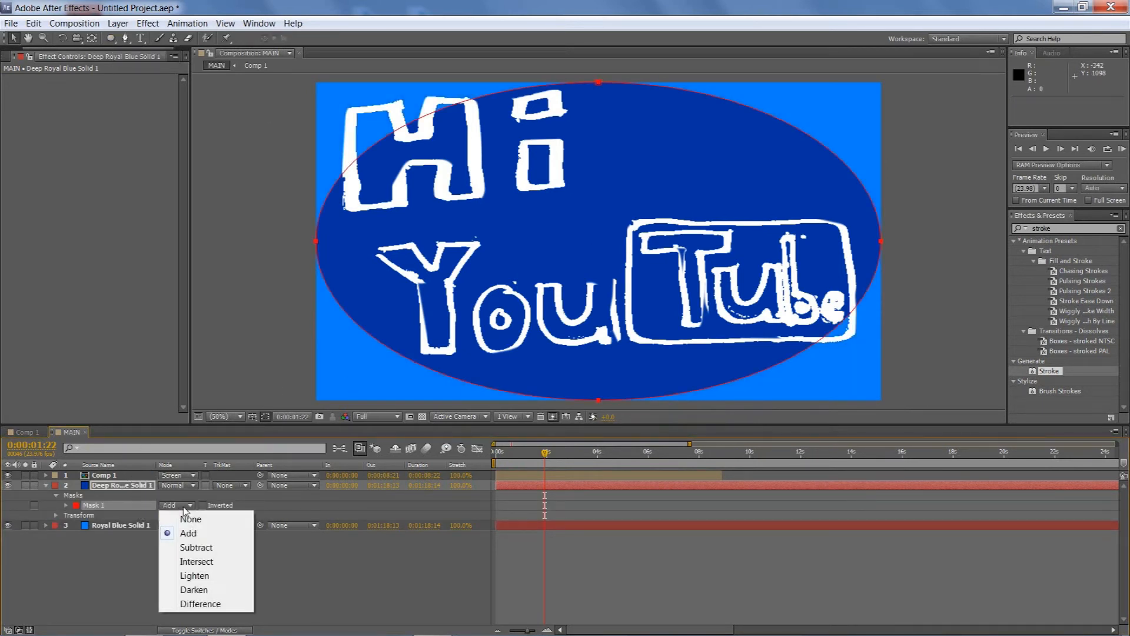
left_click(196, 547)
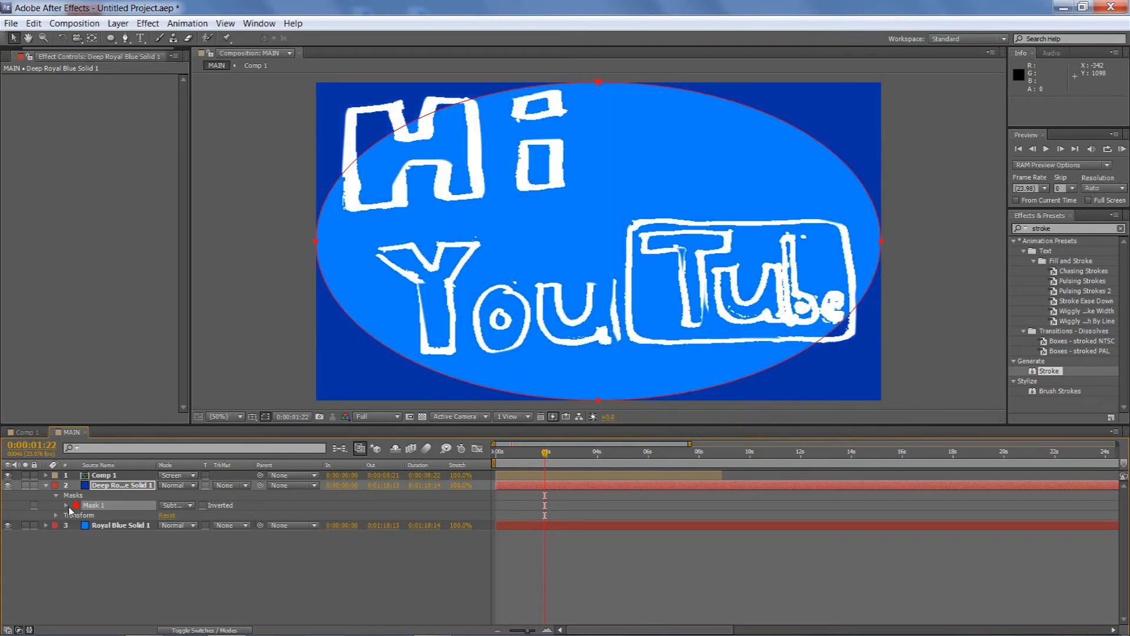
left_click(66, 507)
left_click_drag(188, 530, 285, 514)
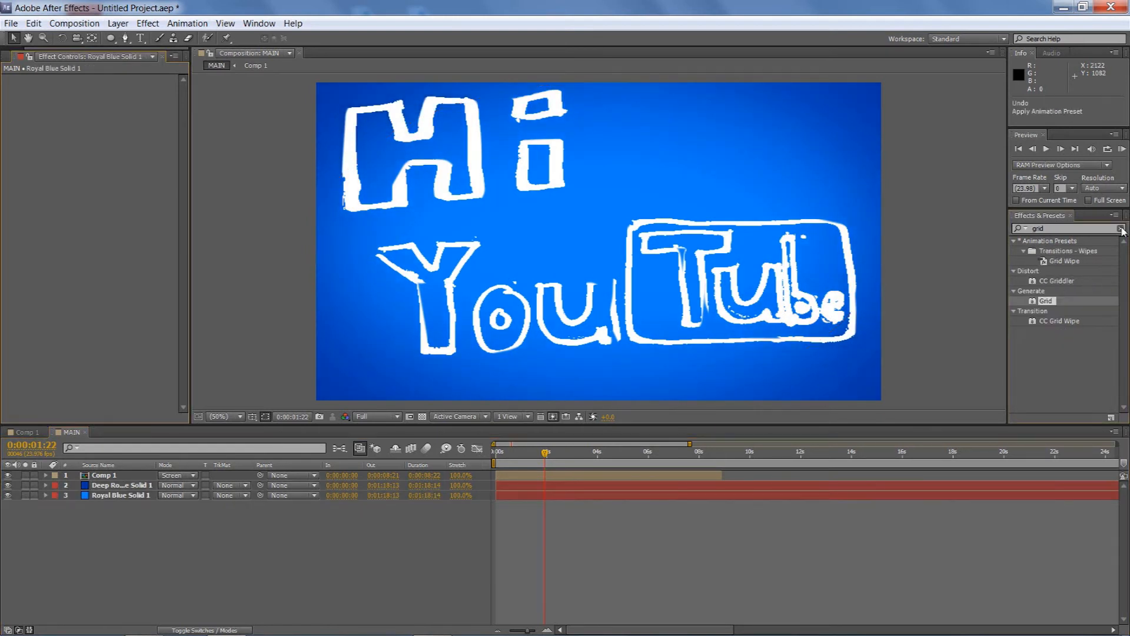
Import the texture image 4.jpg into the project from the TEXTURES folder inside the Editing folder.
left_click(59, 259)
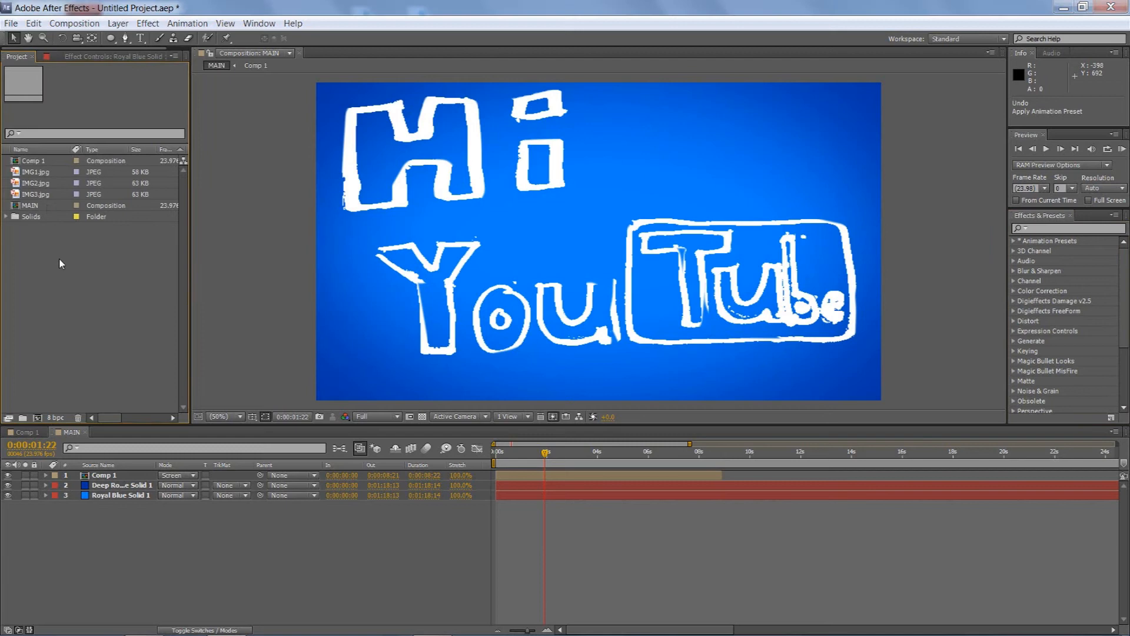
left_click(151, 626)
left_click(344, 316)
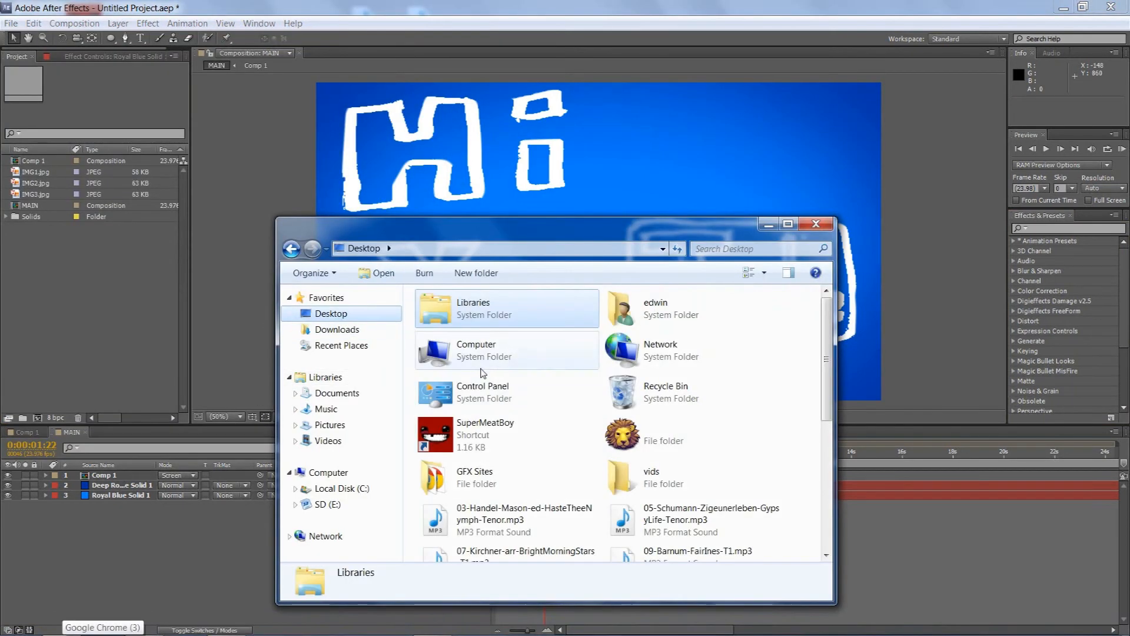
double_click(632, 434)
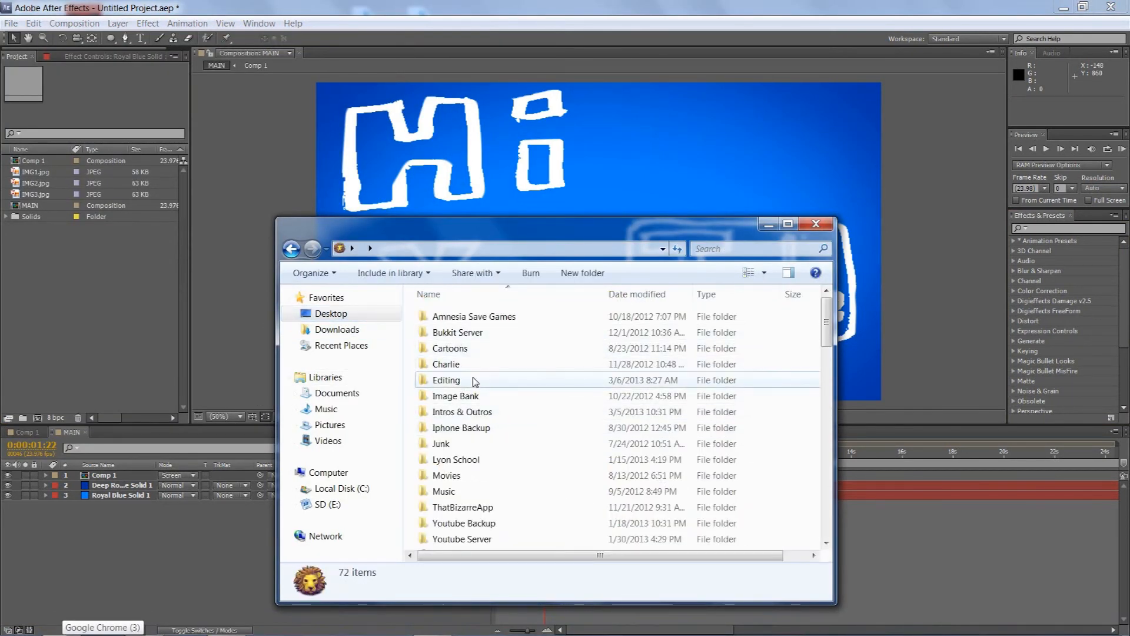
left_click(475, 382)
double_click(495, 384)
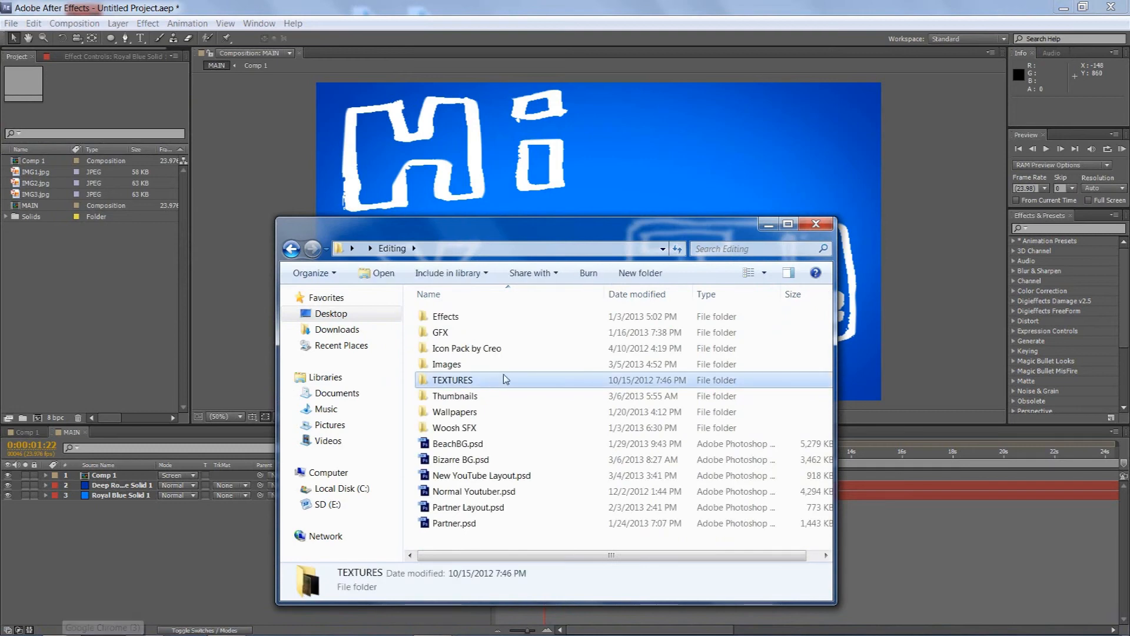
double_click(504, 376)
left_click_drag(705, 345, 97, 321)
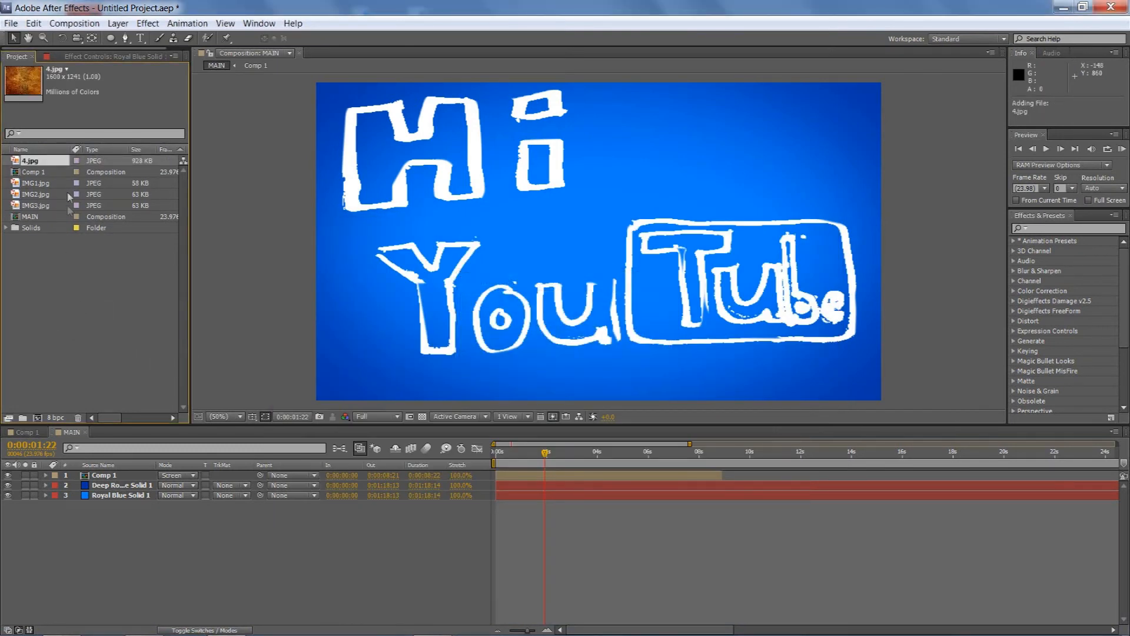
Add 4.jpg to the MAIN composition directly below Comp 1 and scale it to about 161% to fill the frame.
left_click_drag(33, 163, 125, 486)
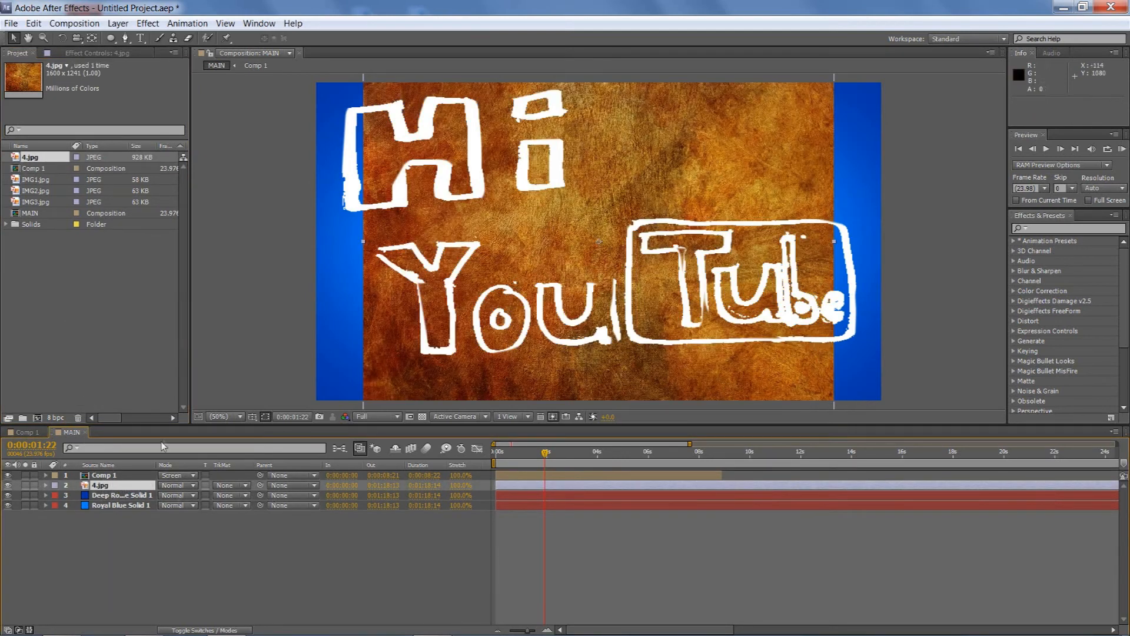
key("s")
left_click_drag(202, 500, 196, 577)
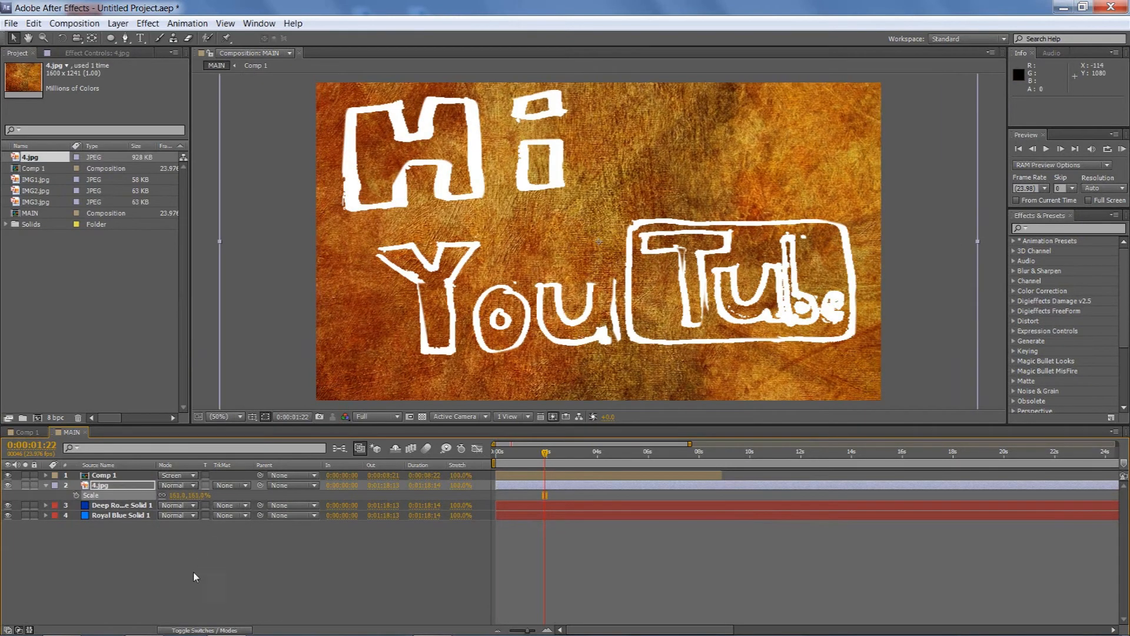
Set the 4.jpg layer's blending mode to Overlay and lower its opacity to soften the texture.
left_click(117, 488)
left_click(189, 489)
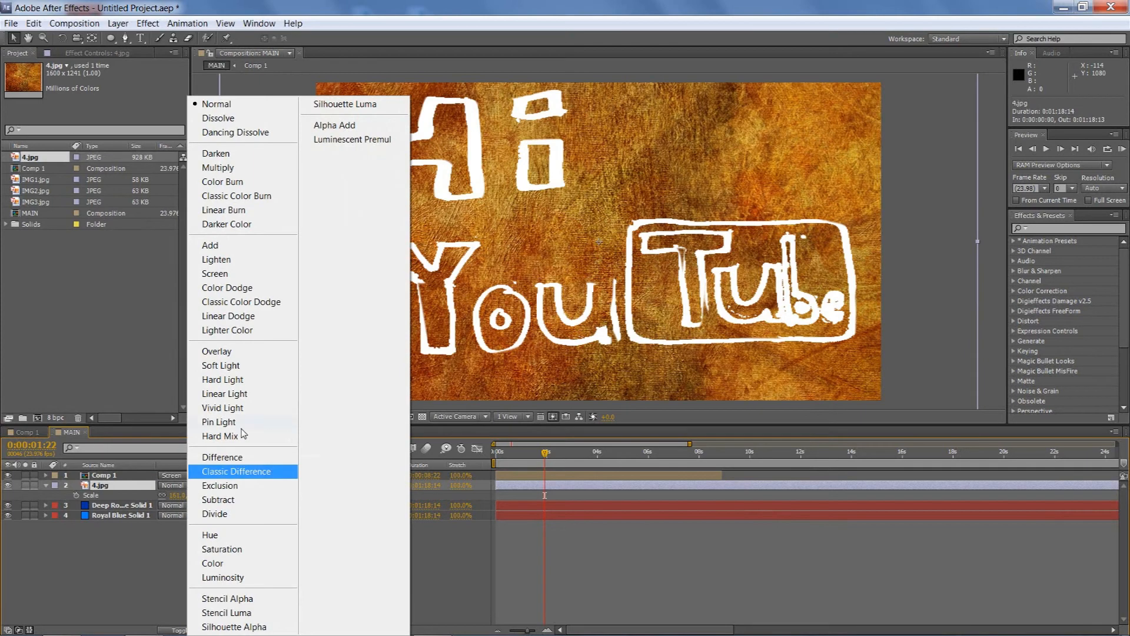
left_click(247, 354)
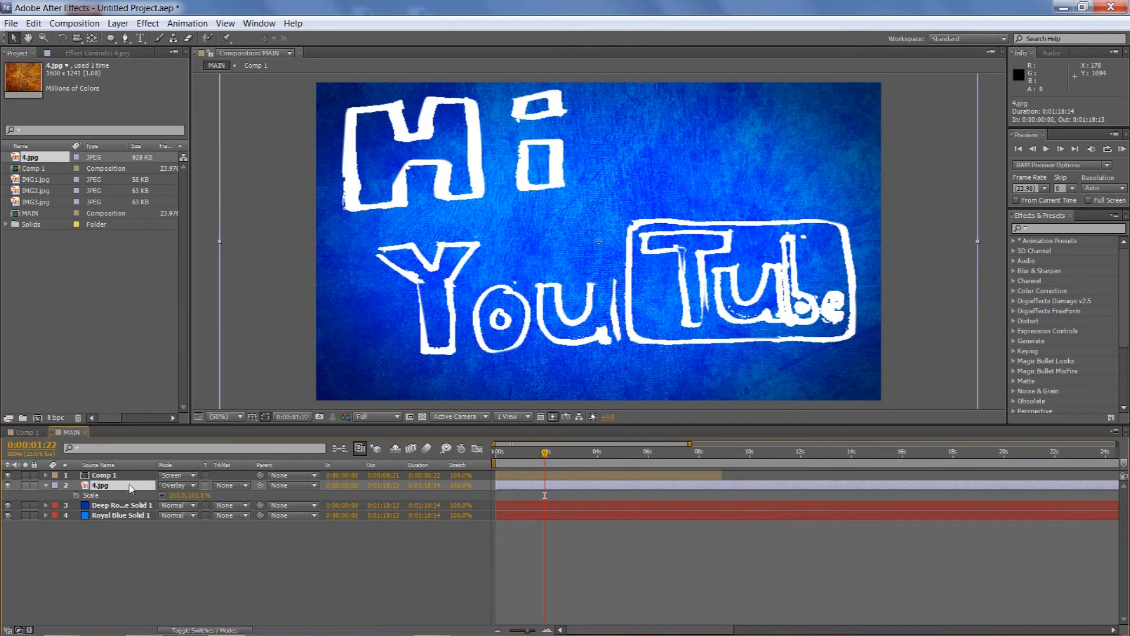
key("t")
left_click_drag(168, 499, 152, 497)
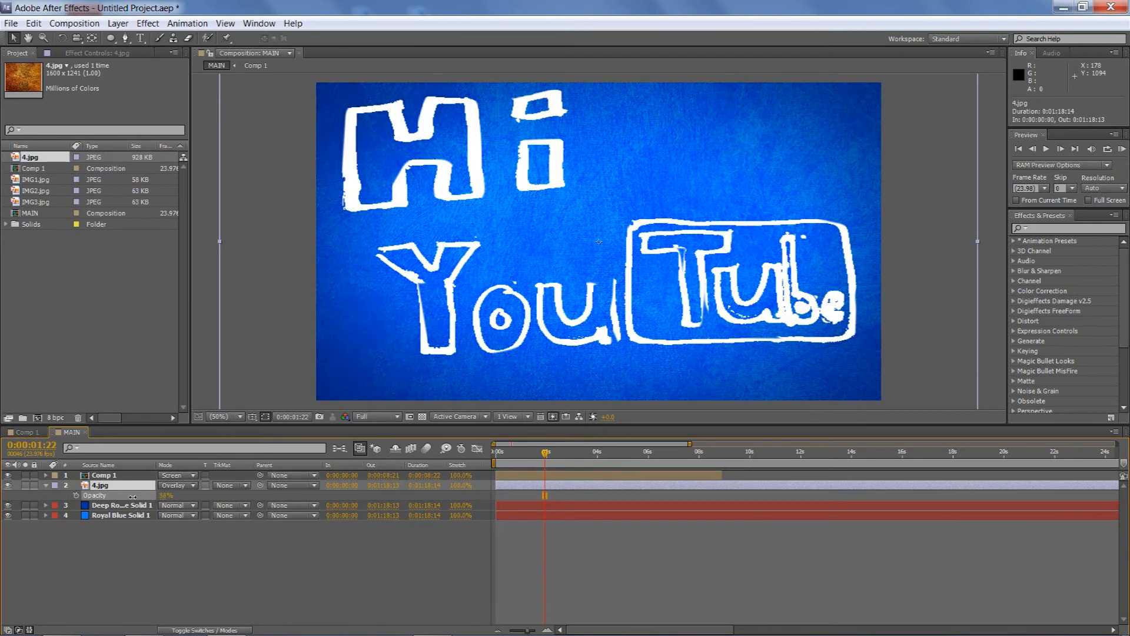
left_click(239, 598)
left_click(548, 454)
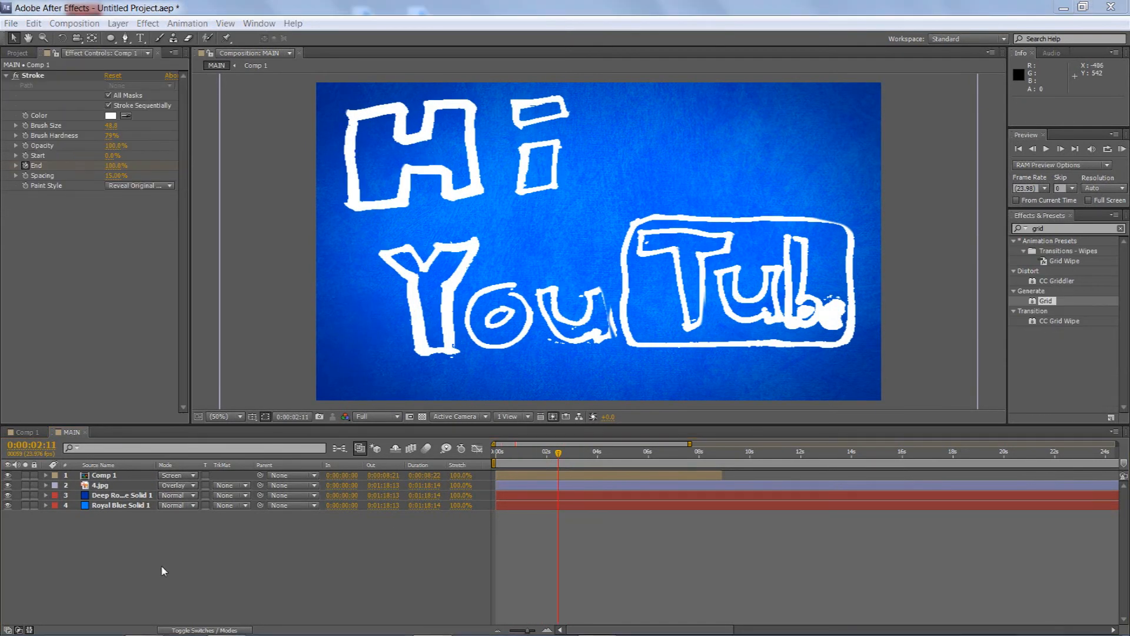
Create a second full-frame dark blue solid and place it directly below the 4.jpg layer.
left_click(118, 23)
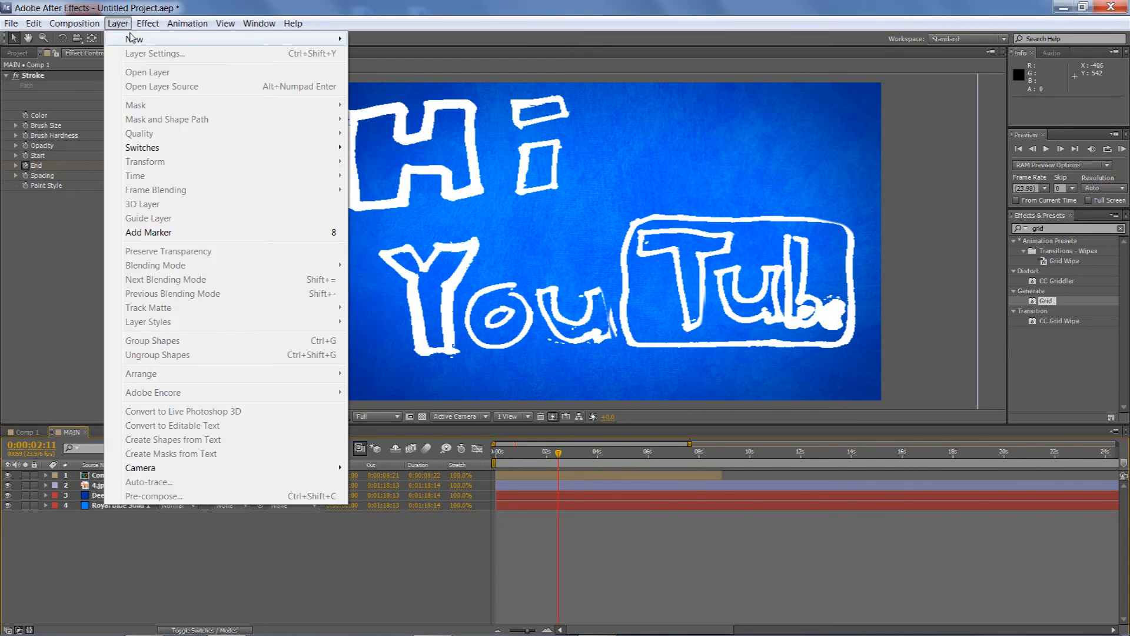
mouse_move(136, 38)
left_click(379, 53)
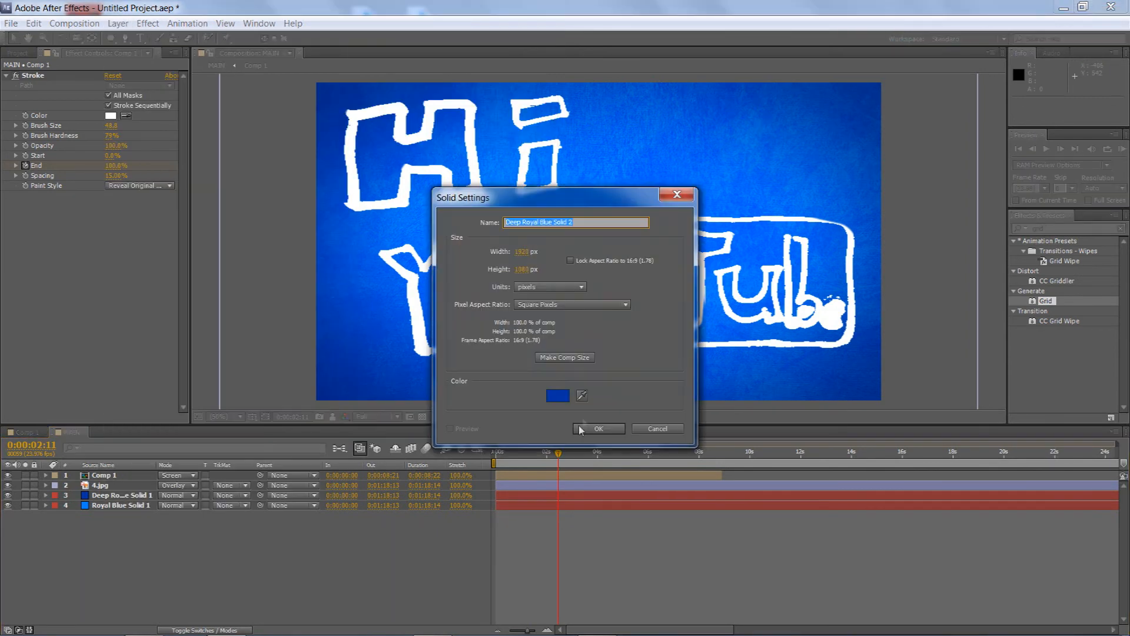
left_click(588, 428)
left_click_drag(95, 475, 110, 492)
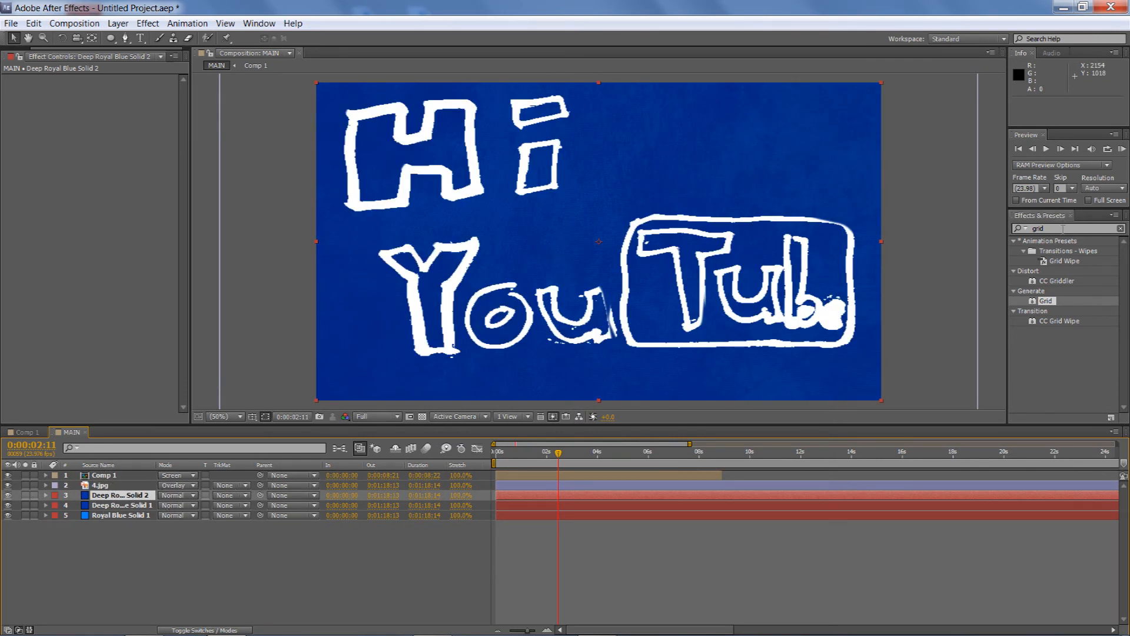
Apply the Grid effect to the new dark blue solid, sized by Width Slider with a width of about 60.
left_click(1047, 227)
type("grid")
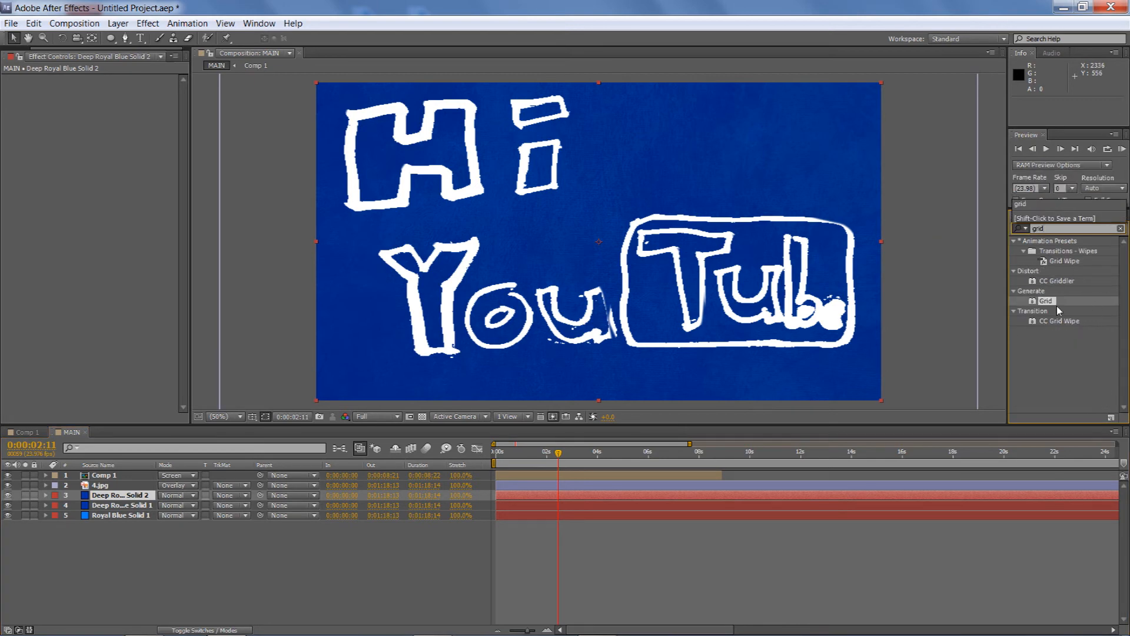
left_click_drag(1055, 302, 139, 493)
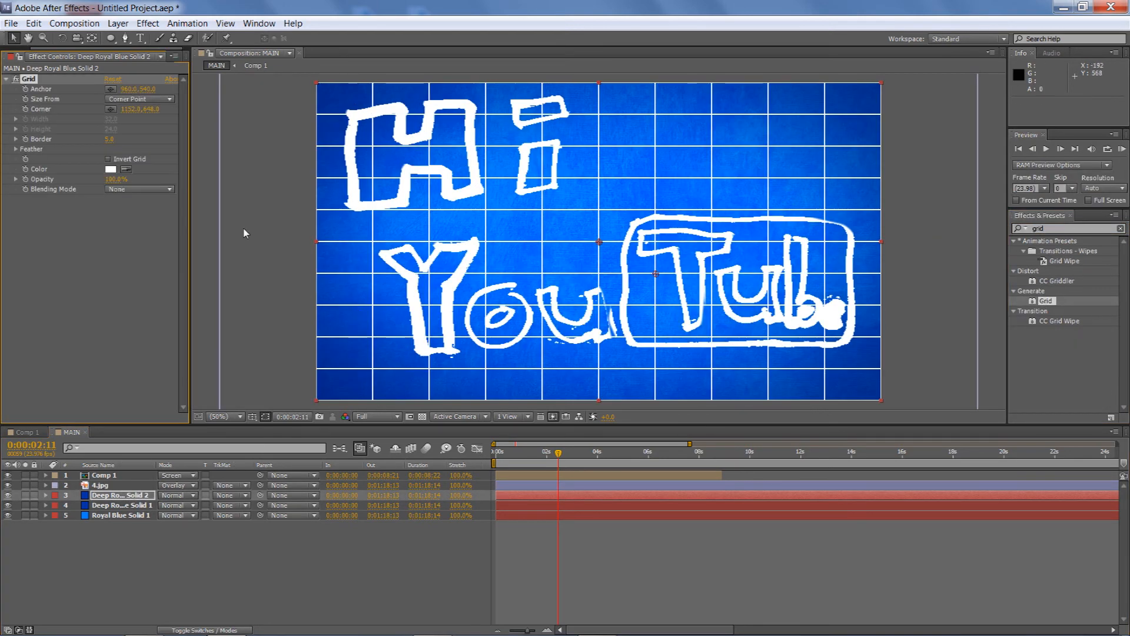
left_click(130, 100)
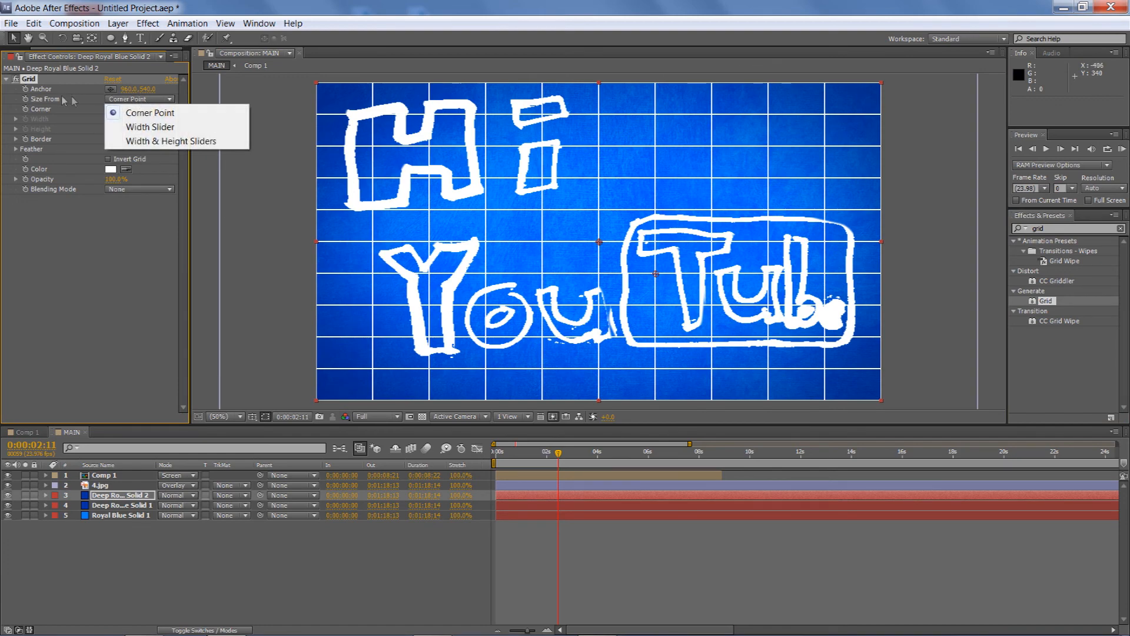
left_click(150, 127)
left_click_drag(53, 135, 72, 140)
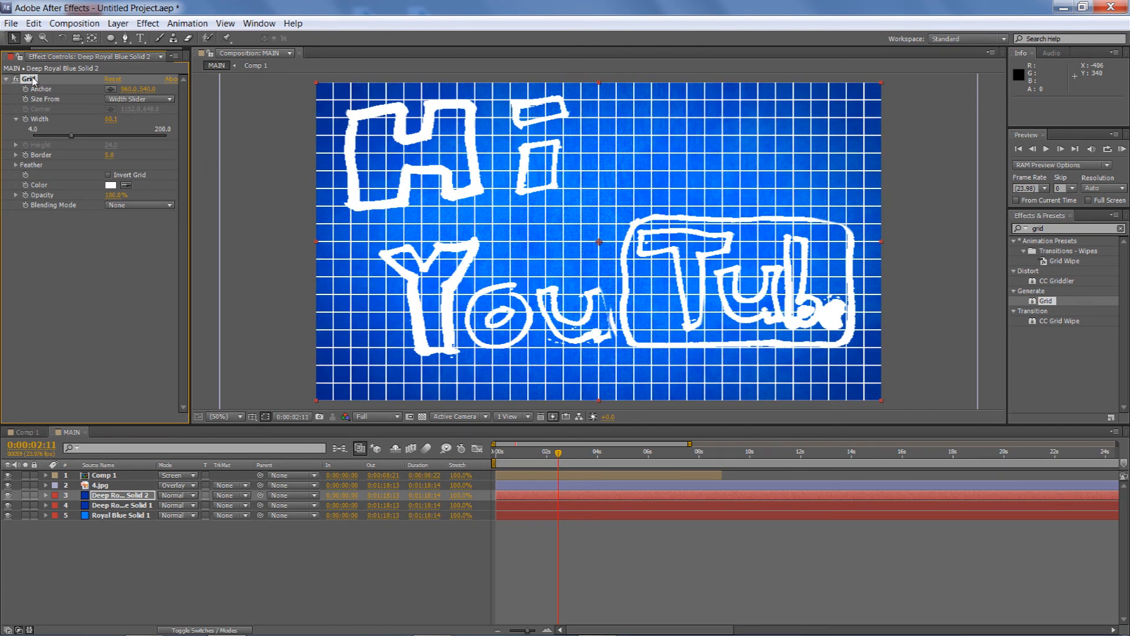
left_click(5, 78)
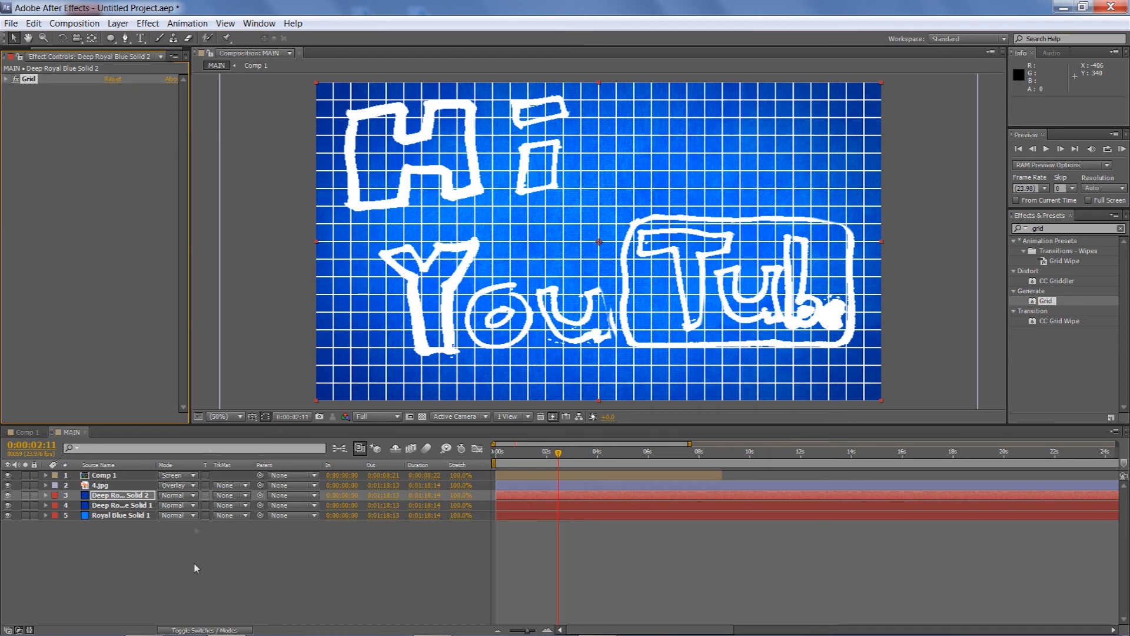
Lower the grid solid's opacity to 19% and move it beneath the dark blue vignette solid.
left_click(129, 498)
key("t")
left_click_drag(169, 508, 130, 513)
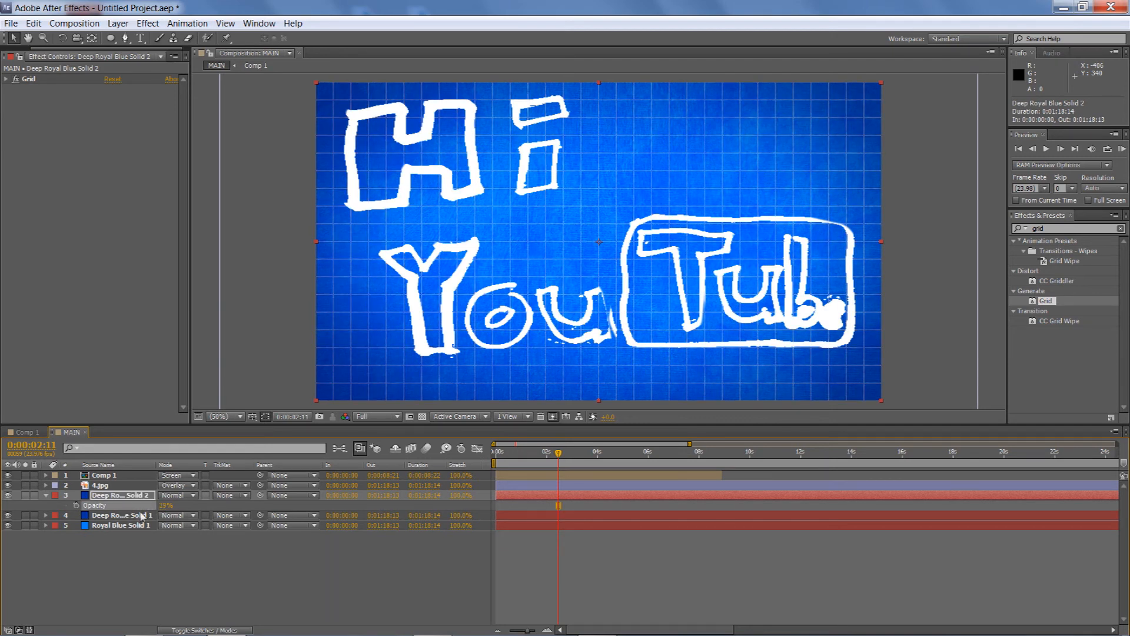
left_click(45, 495)
left_click_drag(117, 497, 120, 509)
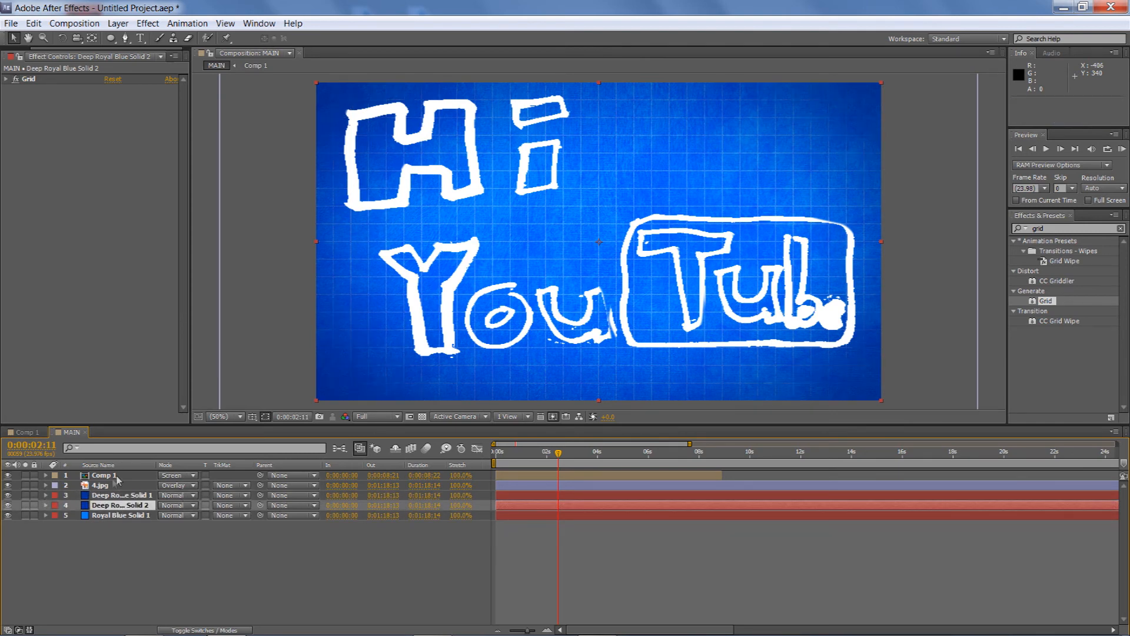
Duplicate the grid solid and increase the copy's grid width to about 117.
key("ctrl+d")
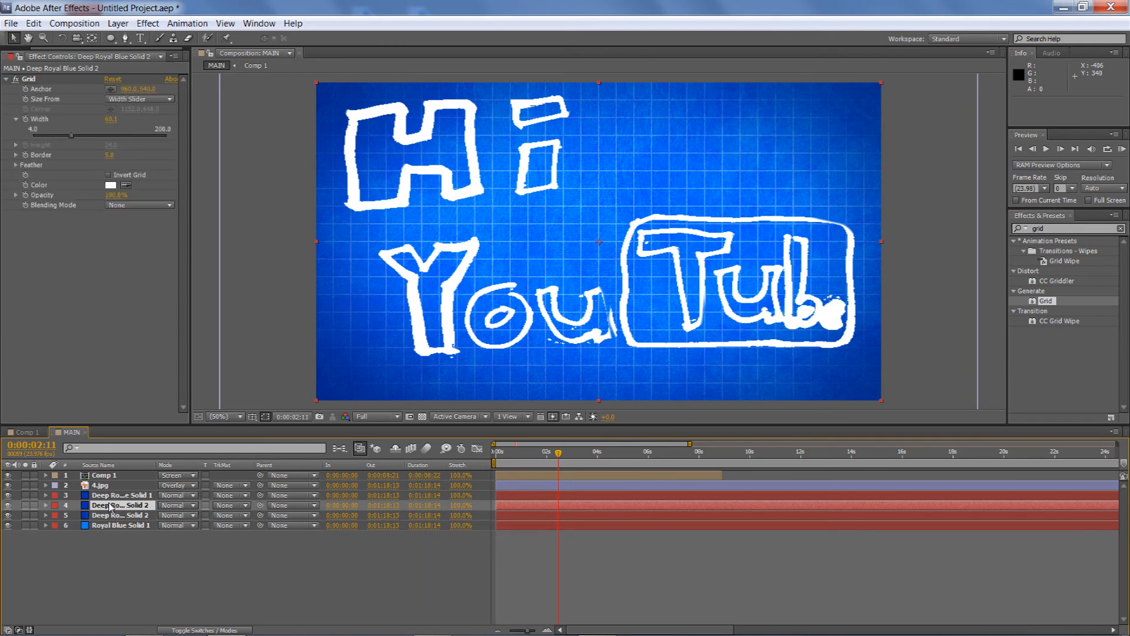
left_click_drag(78, 138, 112, 141)
left_click(111, 141)
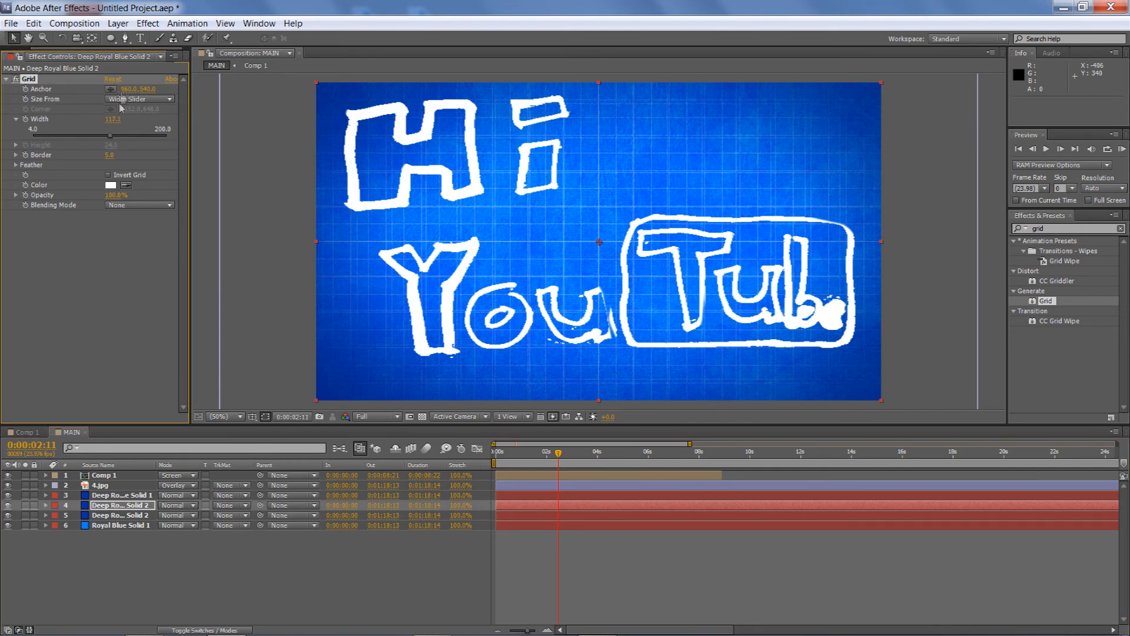
Raise the wider grid layer's opacity to 62% and return the playhead to the start of the composition.
left_click(124, 506)
key("t")
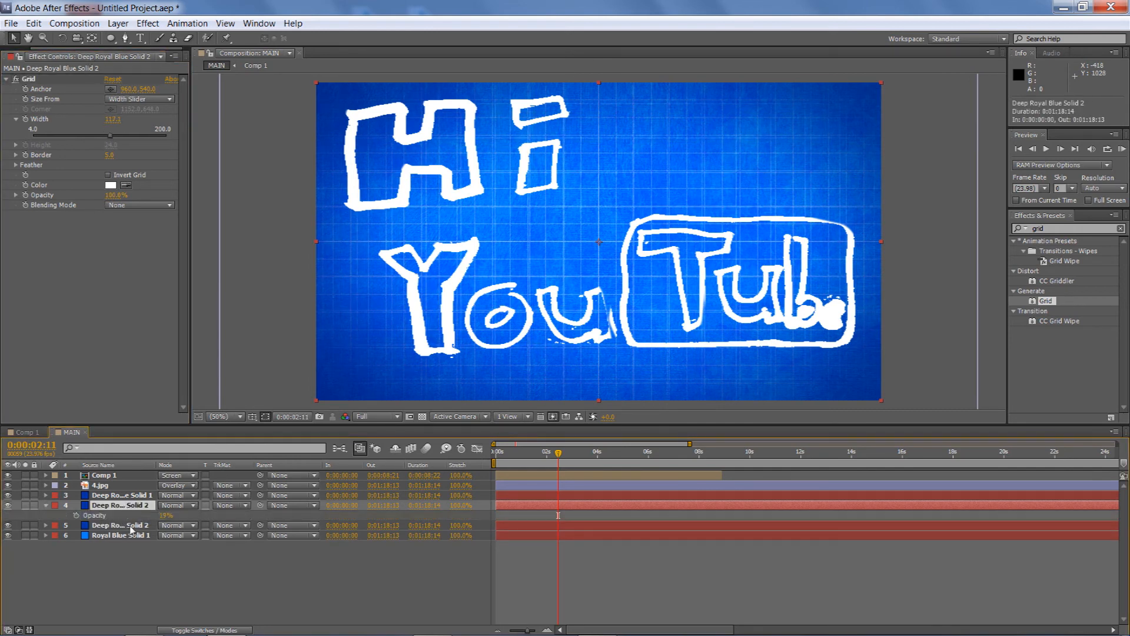
left_click_drag(167, 518, 189, 513)
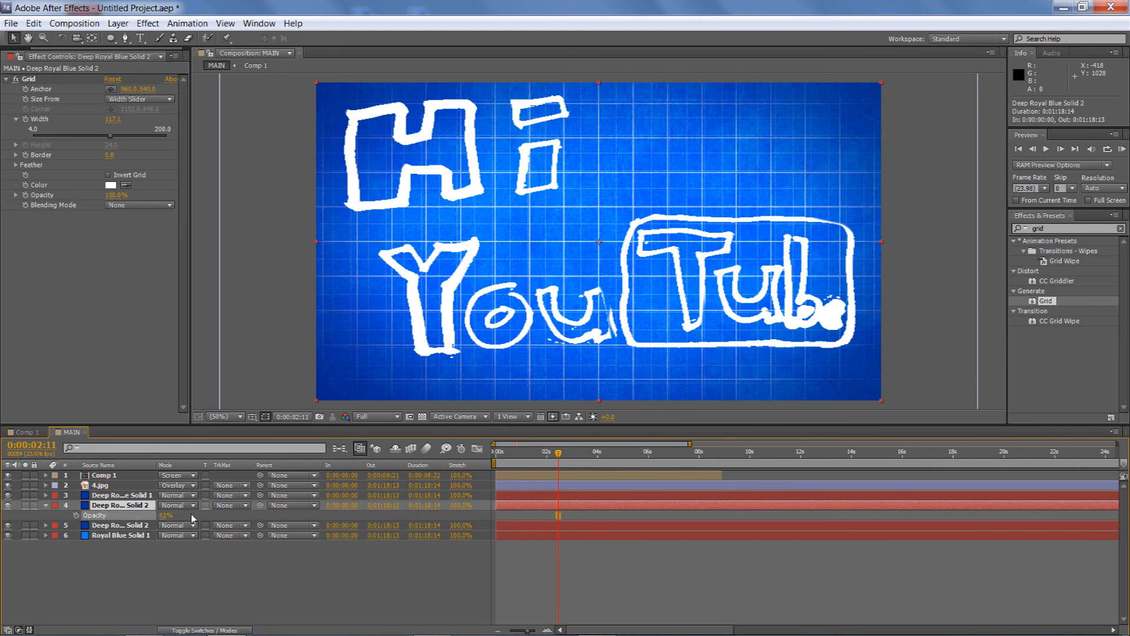
left_click(267, 558)
mouse_move(558, 454)
left_mouse_down()
mouse_move(471, 467)
mouse_move(654, 475)
mouse_move(445, 481)
left_mouse_up()
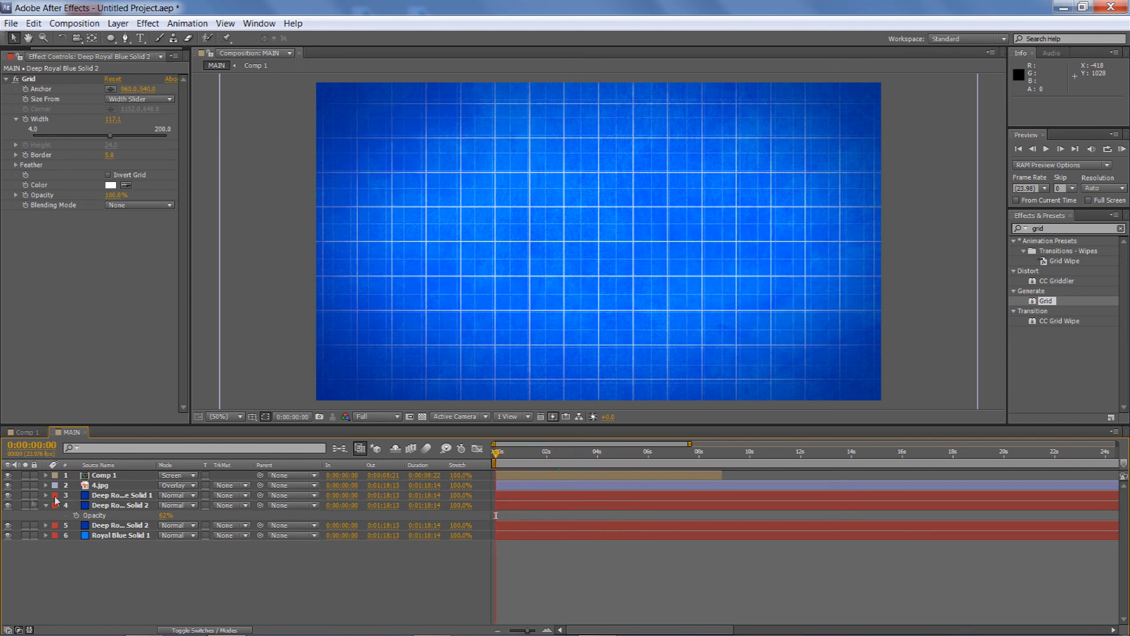
left_click(46, 505)
Add a new camera with its default settings to the MAIN composition.
right_click(125, 547)
key("Escape")
left_click(118, 23)
mouse_move(134, 40)
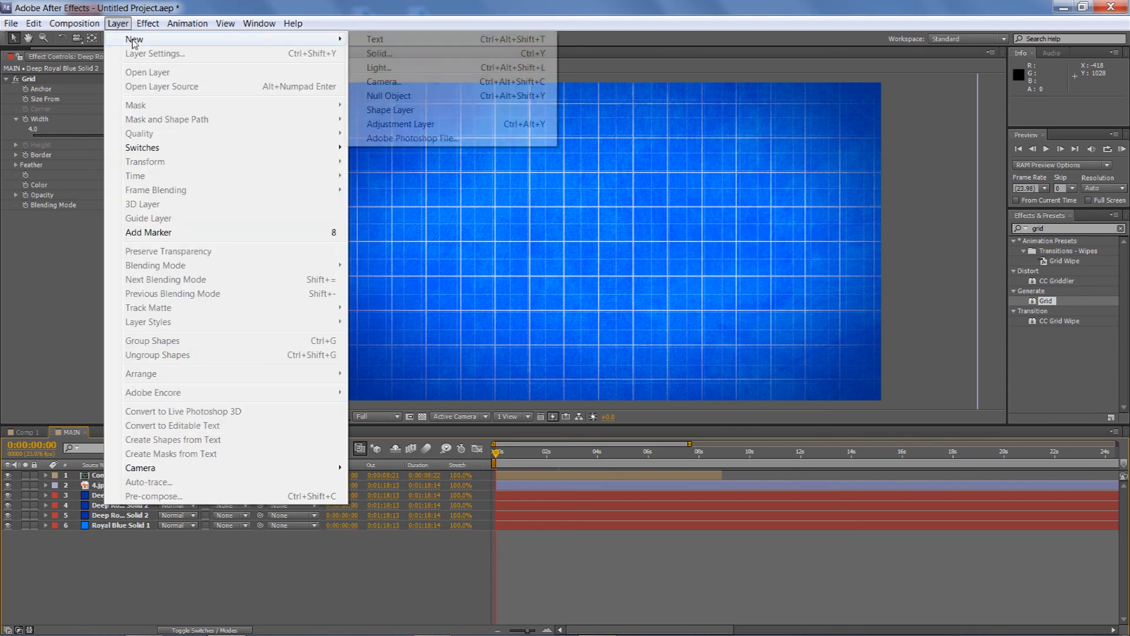
left_click(391, 83)
left_click(681, 451)
left_click(635, 363)
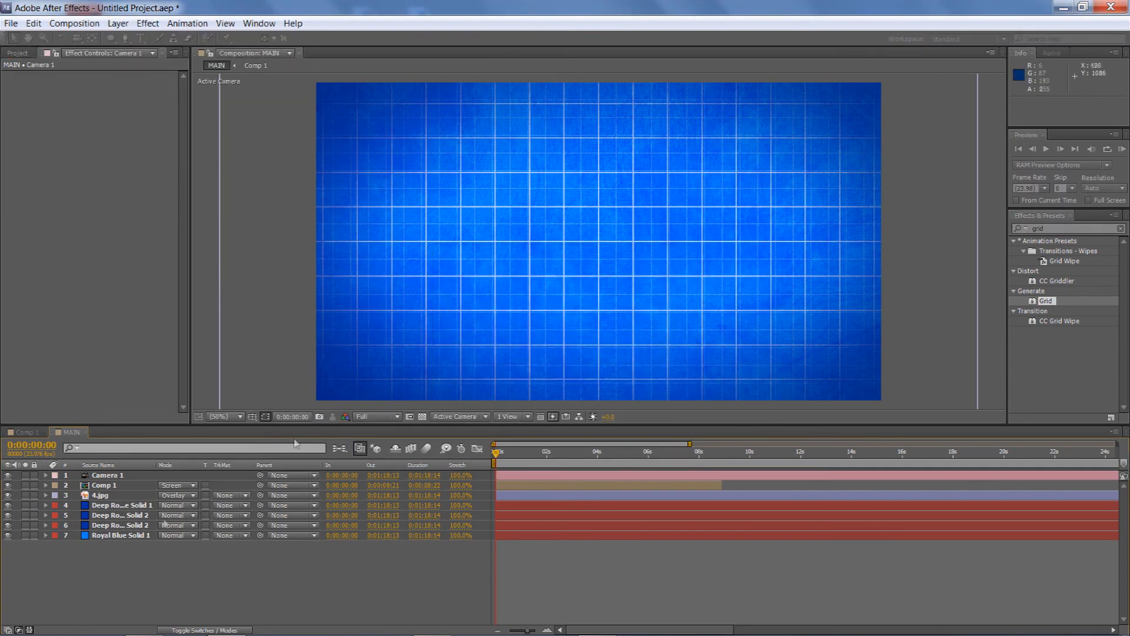
Add a null object to the MAIN composition and play the animation briefly.
left_click(117, 23)
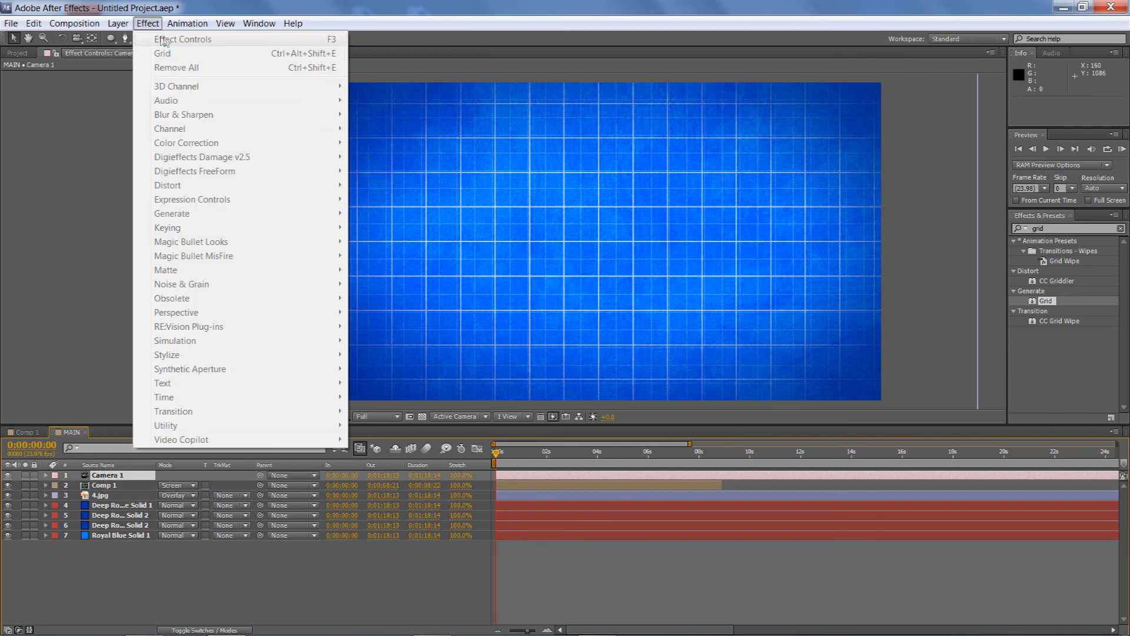
mouse_move(134, 39)
left_click(391, 97)
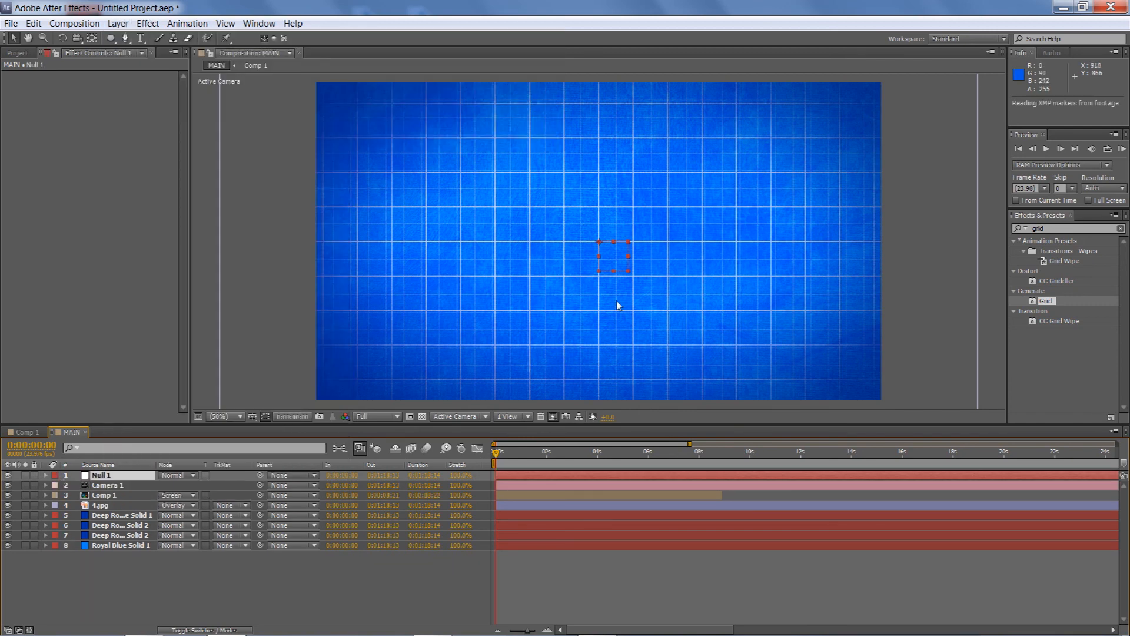
key("space")
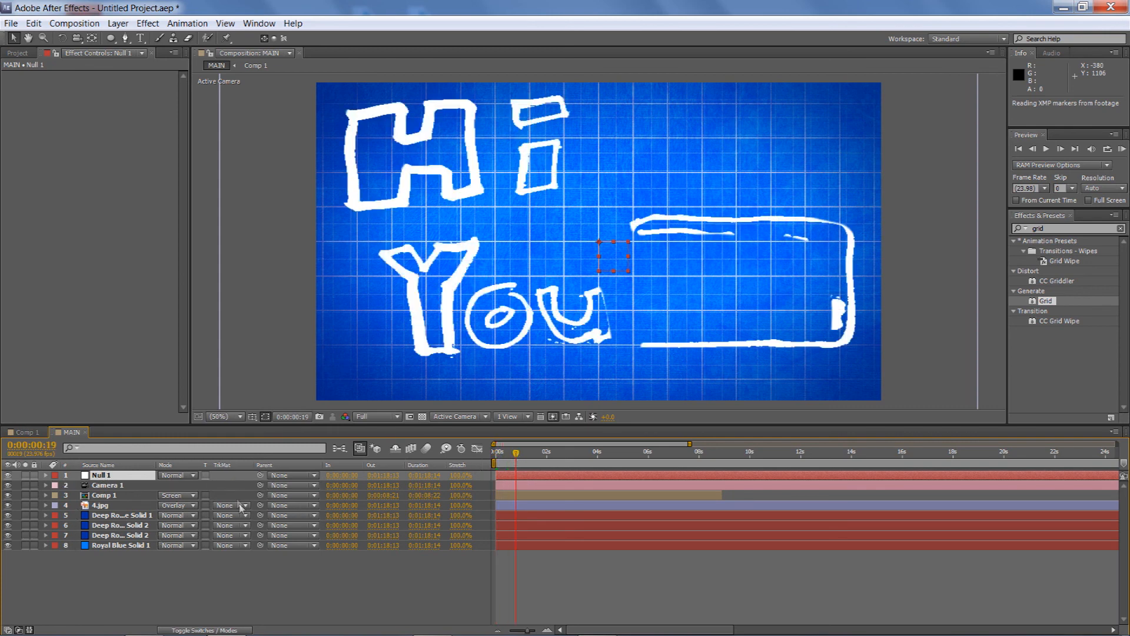
Make the null, Comp 1 and the background layers 3D, and parent Camera 1 to Null 1.
left_click(216, 628)
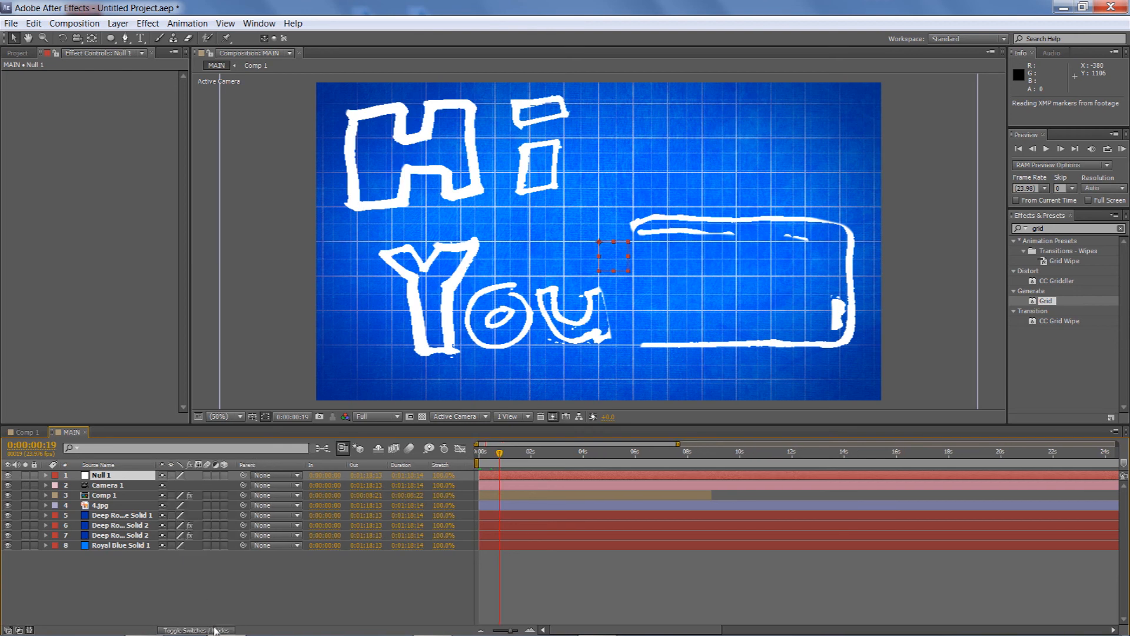
left_click(224, 475)
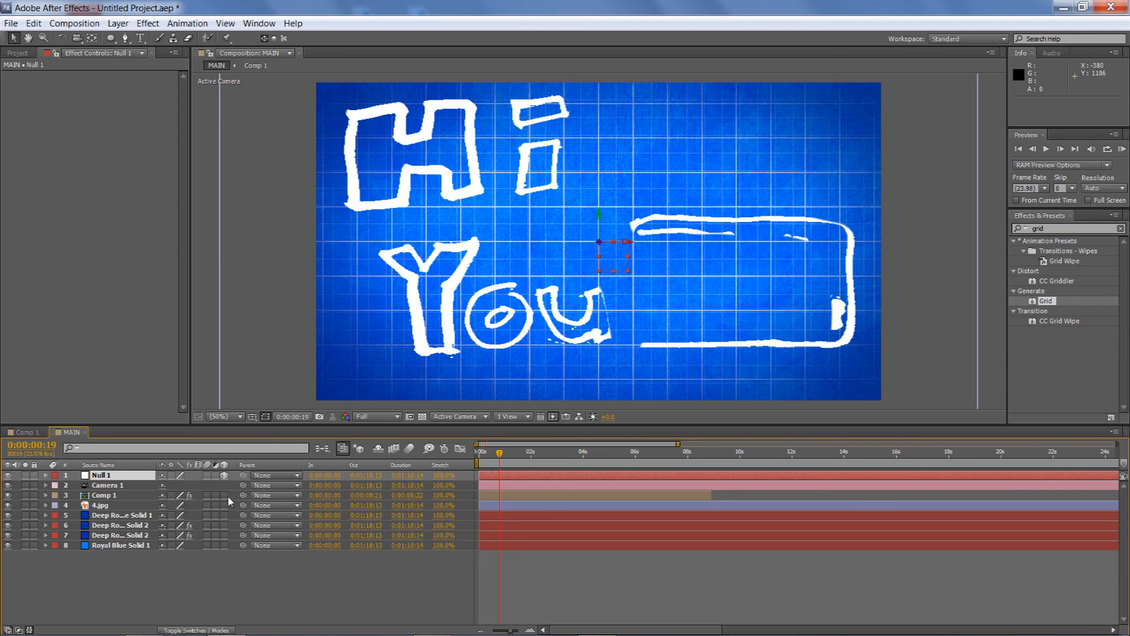
left_click(225, 506)
left_click(225, 514)
left_click(225, 517)
left_click(225, 515)
left_click(224, 536)
left_click_drag(243, 486, 115, 479)
Animate Null 1's scale from 100% at 0:00:00:00 to about 86% at 0:00:01:04 for a camera push-in.
mouse_move(496, 458)
left_mouse_down()
mouse_move(483, 454)
mouse_move(509, 459)
left_mouse_up()
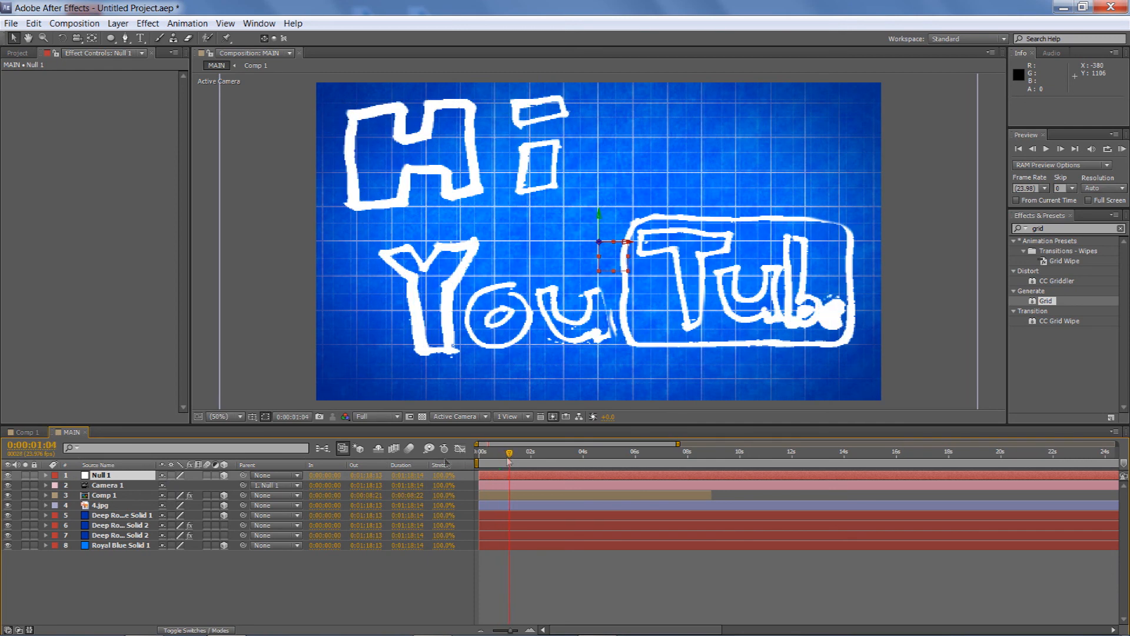
left_click(46, 475)
left_click(56, 484)
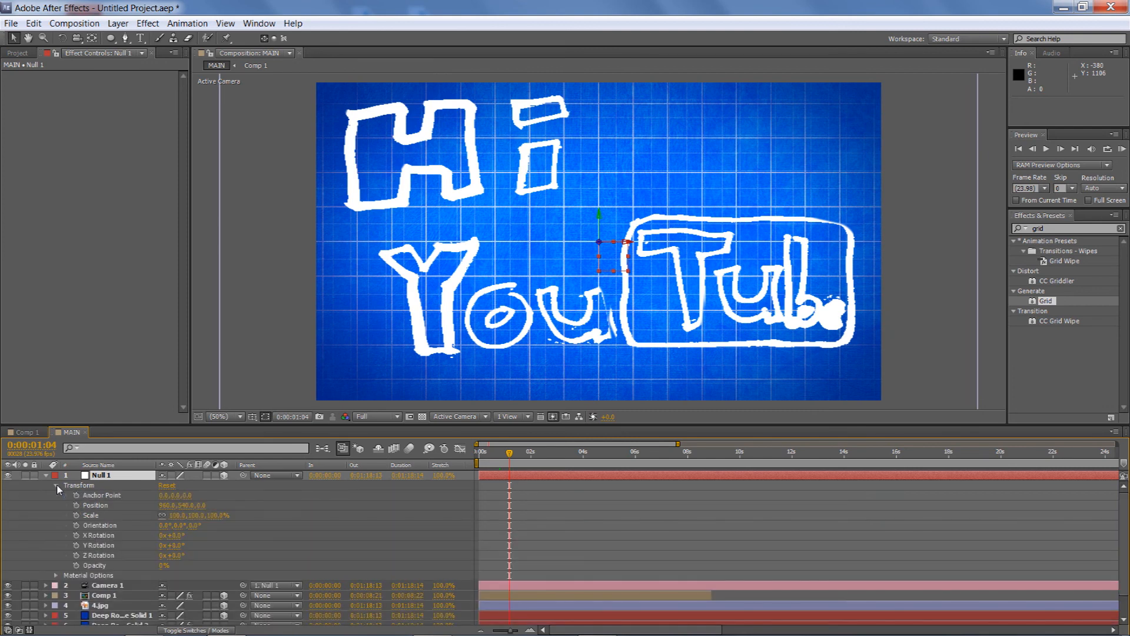
left_click(76, 515)
left_click_drag(511, 456, 478, 456)
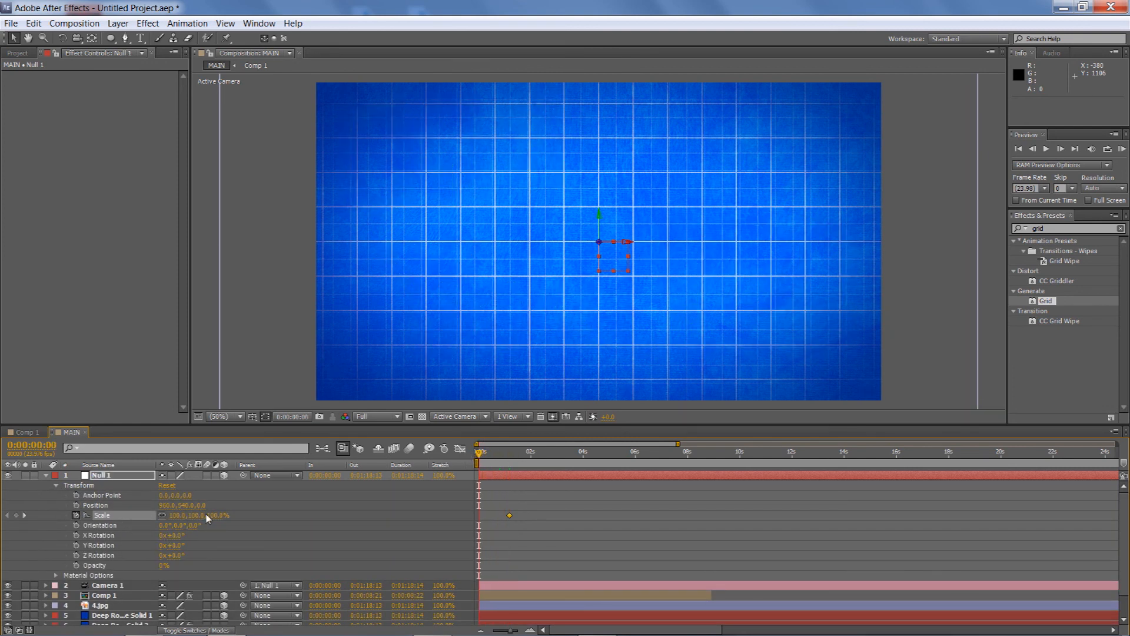
left_click_drag(199, 514, 203, 515)
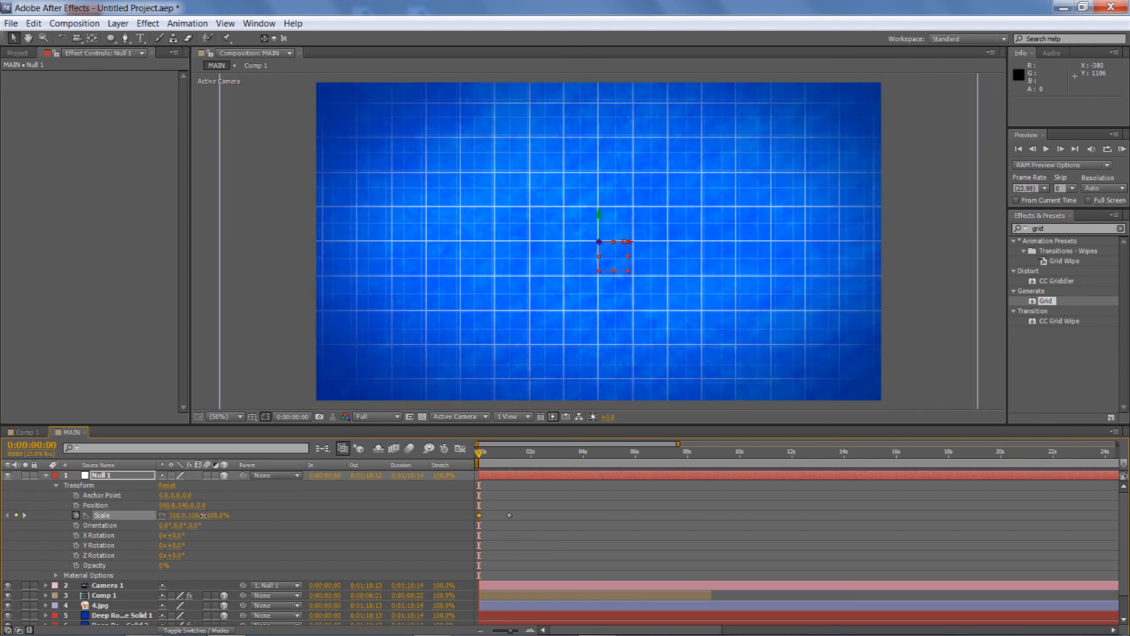
left_click_drag(489, 458, 509, 452)
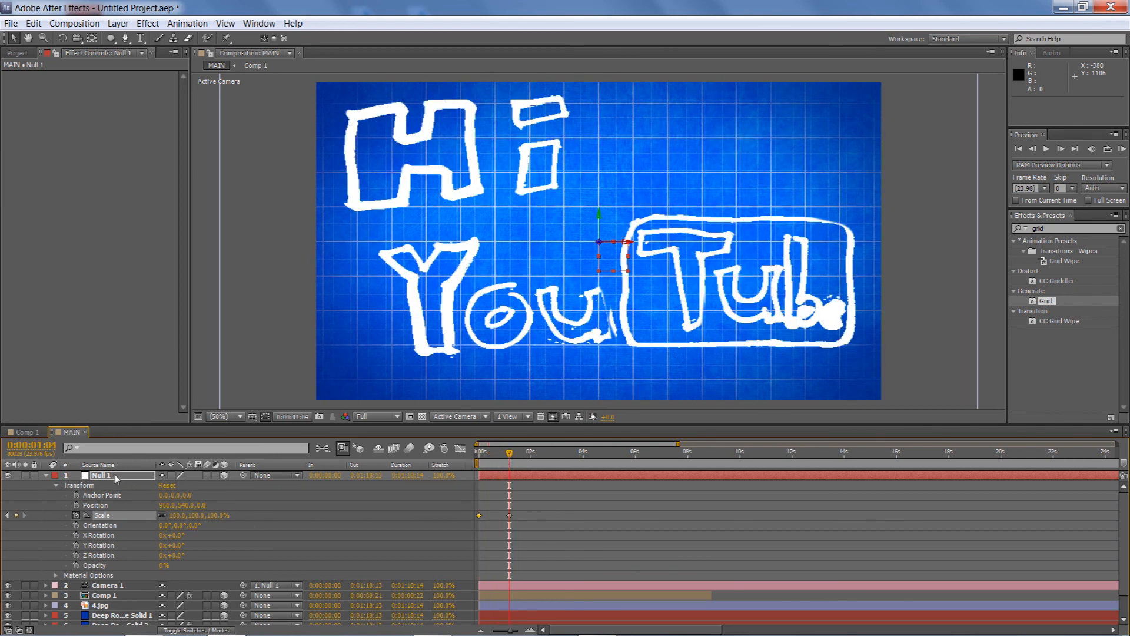
left_click_drag(199, 516, 191, 513)
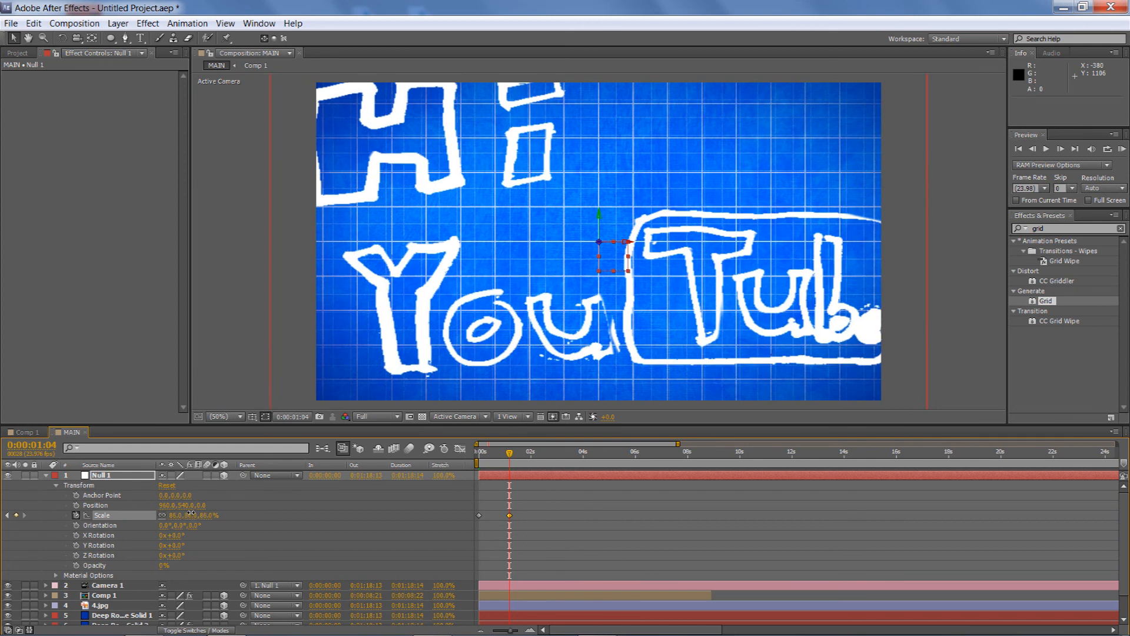
Preview the camera push-in from the start of the composition to just past one second.
mouse_move(514, 454)
left_mouse_down()
mouse_move(479, 455)
mouse_move(520, 471)
mouse_move(481, 474)
mouse_move(547, 476)
mouse_move(461, 476)
mouse_move(515, 469)
mouse_move(482, 475)
left_mouse_up()
left_click(47, 476)
left_click(117, 535)
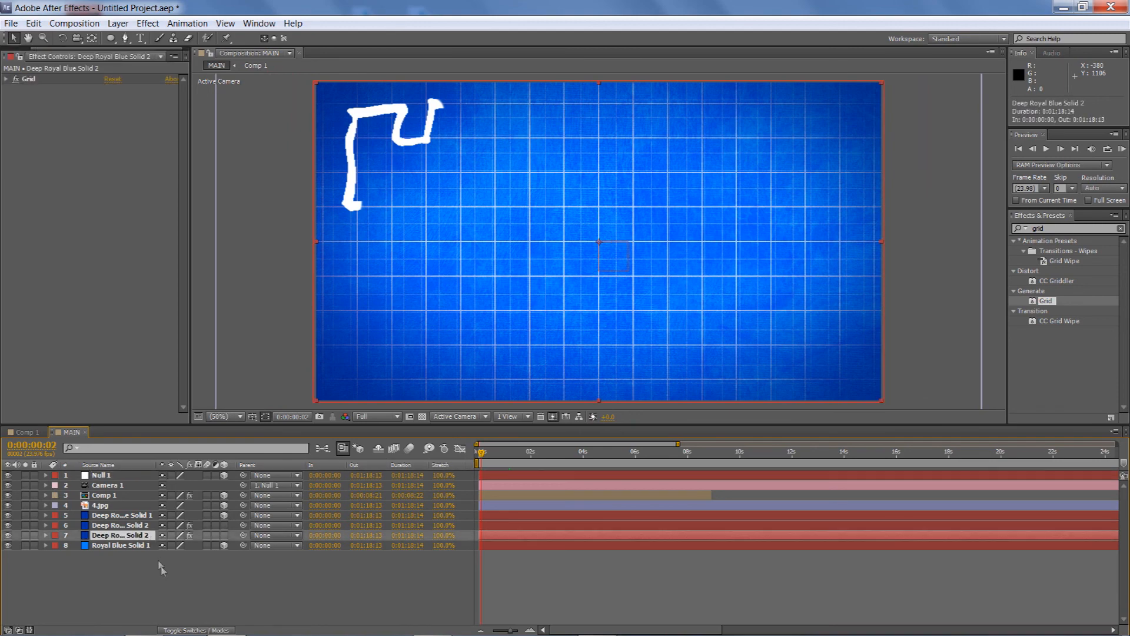
key("space")
mouse_move(484, 458)
left_mouse_down()
mouse_move(522, 463)
mouse_move(512, 467)
left_mouse_up()
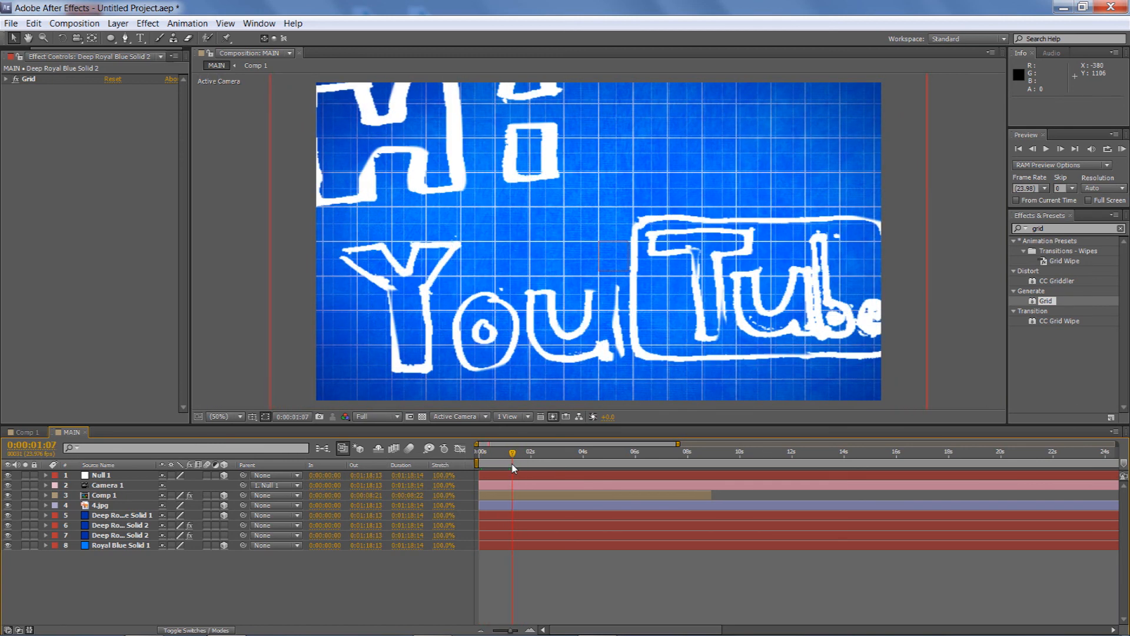